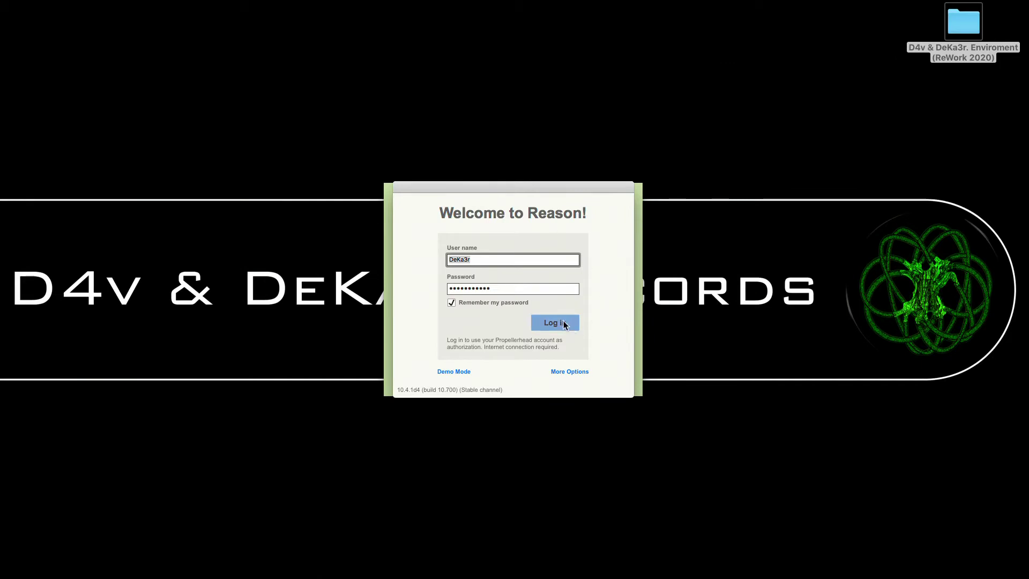
Log in with the saved credentials and select the BOMBEO + SC track in the Enviroment (ReWork 2020) song.
click(564, 324)
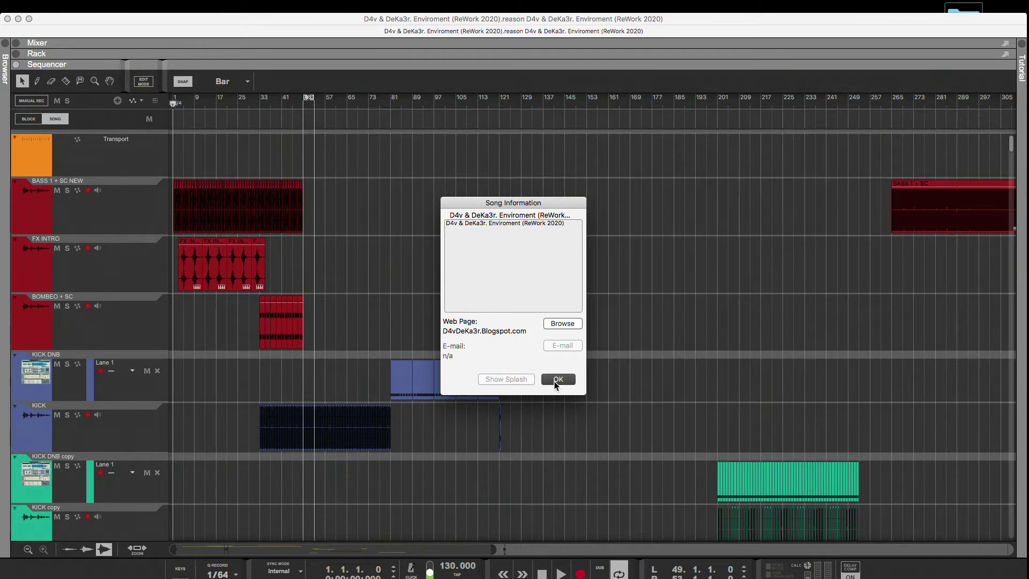
click(149, 330)
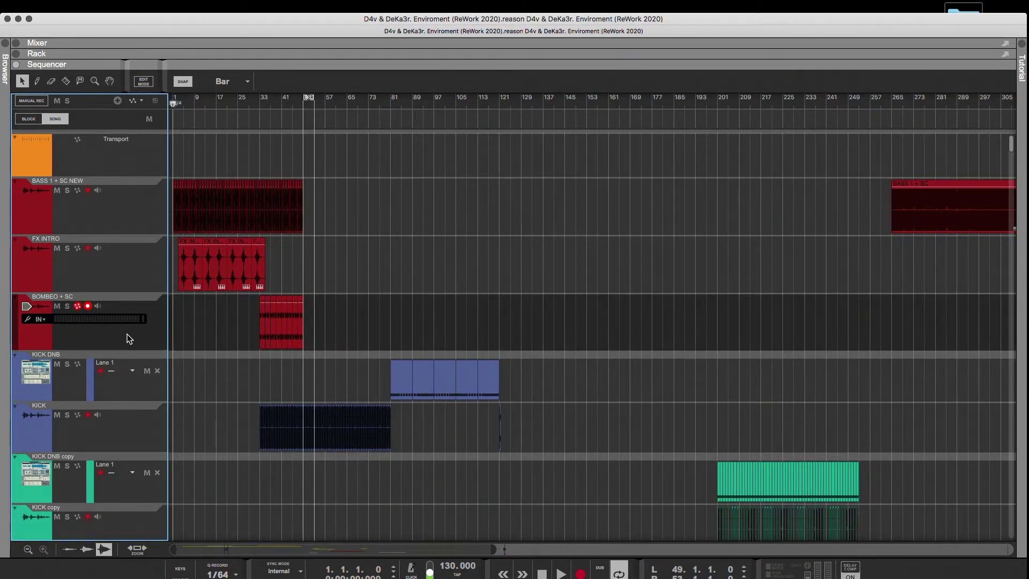
Examine the whole sequencer track list from the kick and bass tracks down to the FX NOISE DOWN + MELODY DOWN tracks.
scroll(126, 335, down, 1)
scroll(123, 336, up, 1)
scroll(123, 338, down, 20)
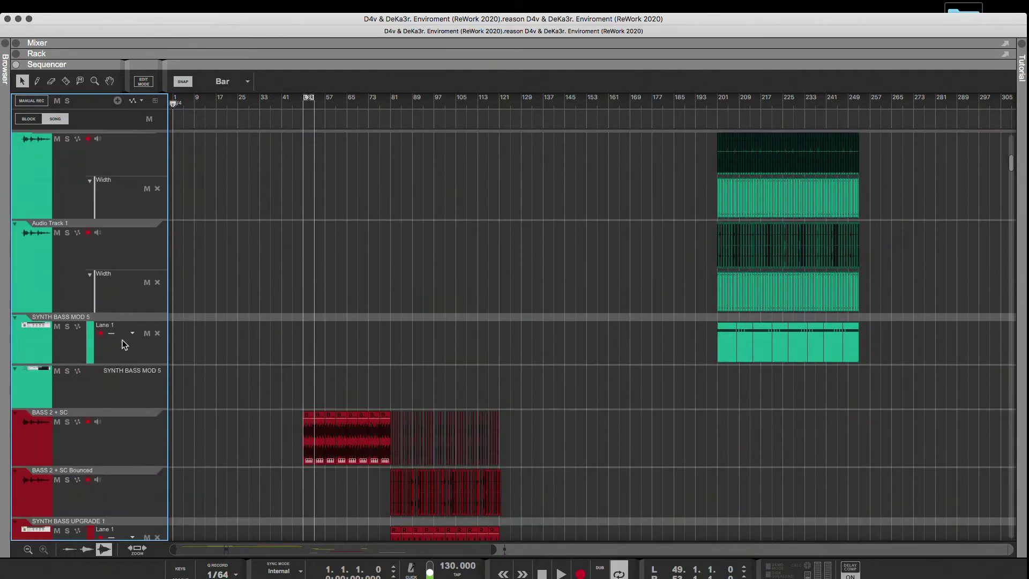
scroll(121, 340, down, 20)
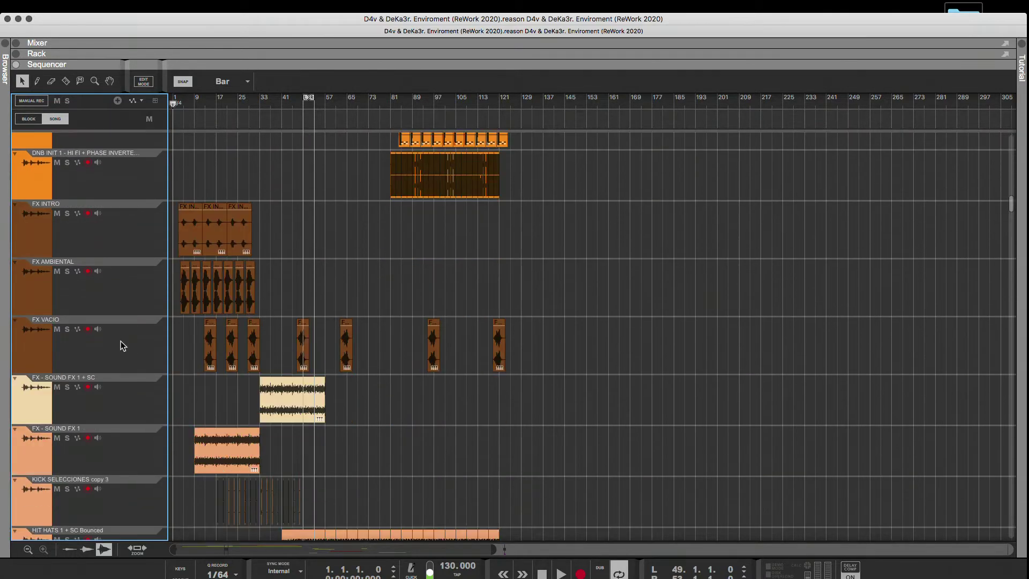
scroll(120, 339, down, 20)
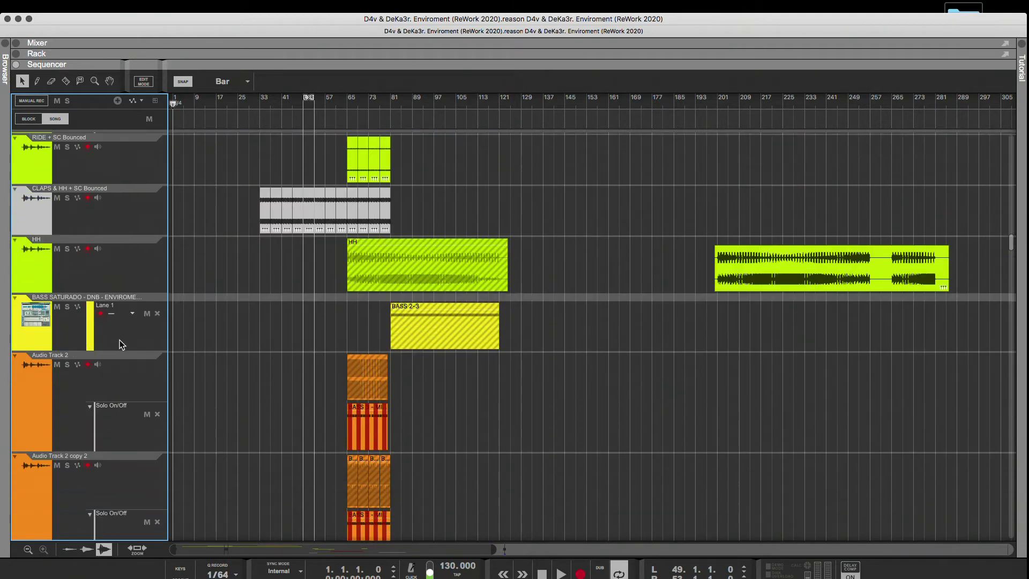
scroll(121, 340, down, 20)
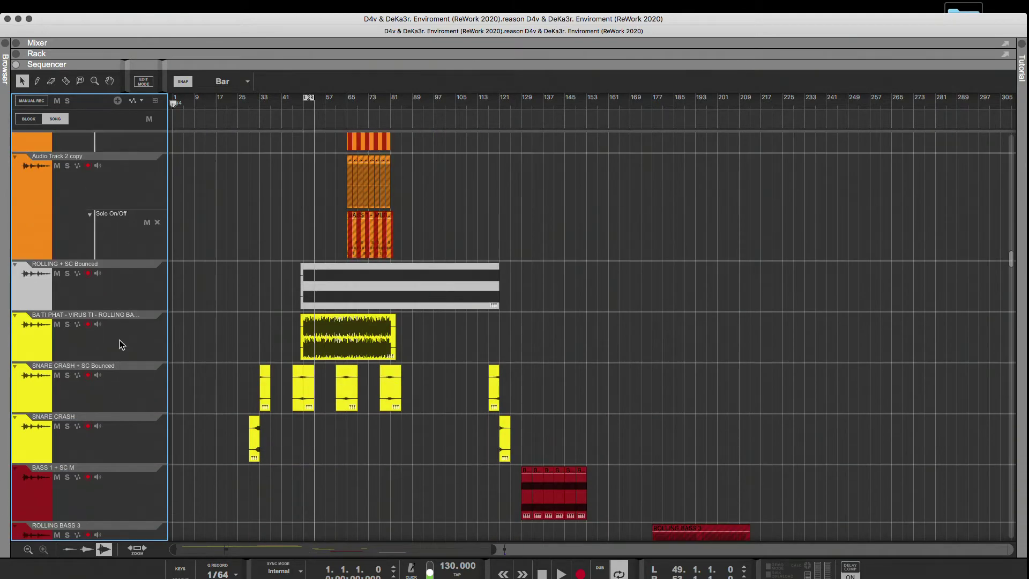
scroll(120, 340, down, 20)
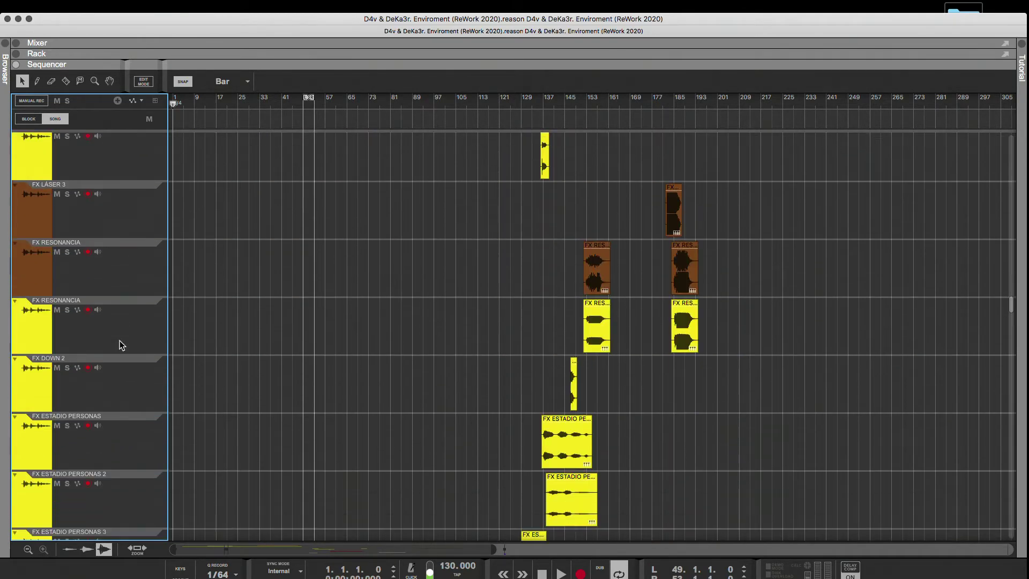
scroll(119, 346, down, 20)
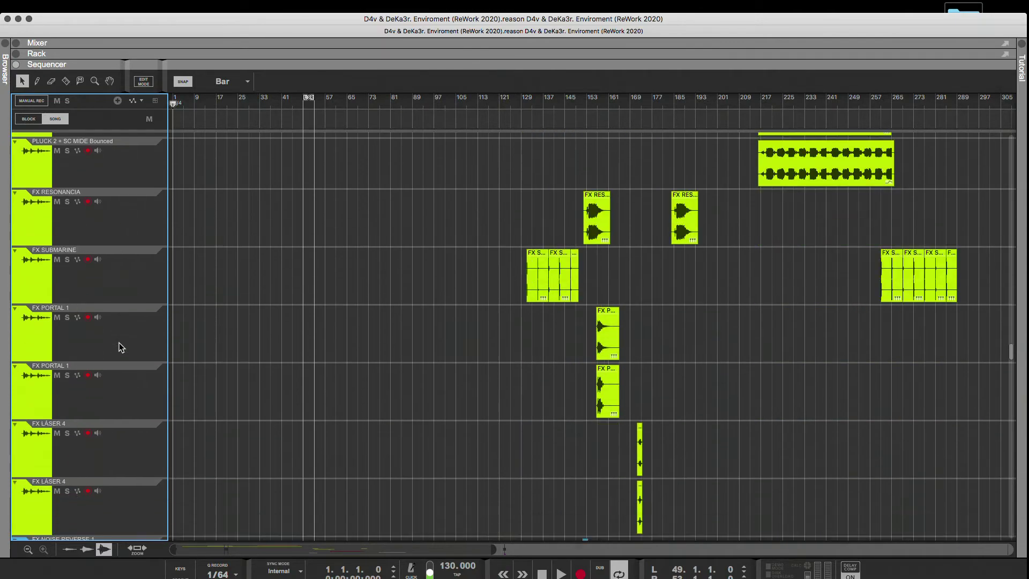
scroll(118, 343, down, 20)
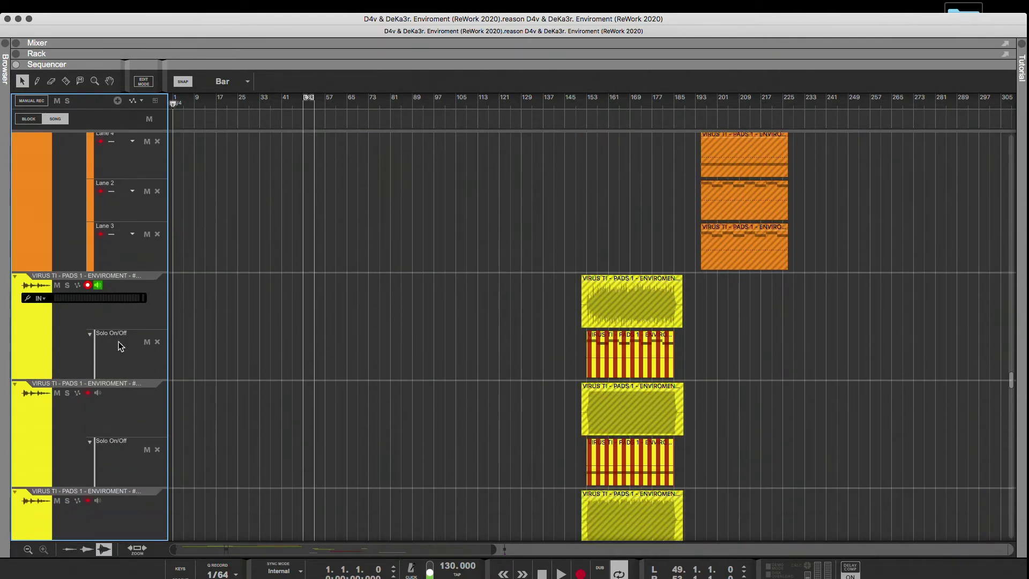
scroll(118, 346, down, 20)
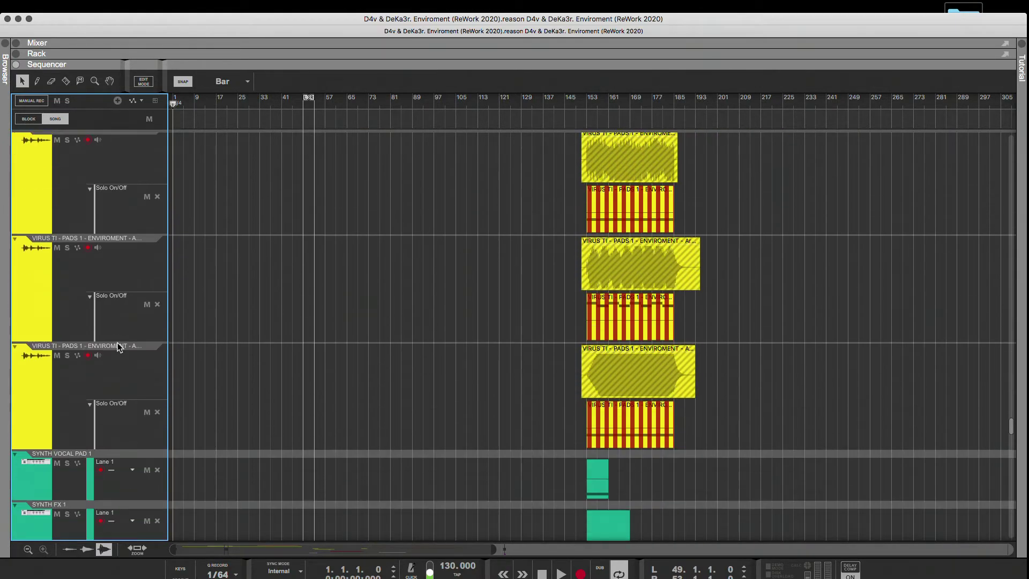
scroll(117, 346, down, 3)
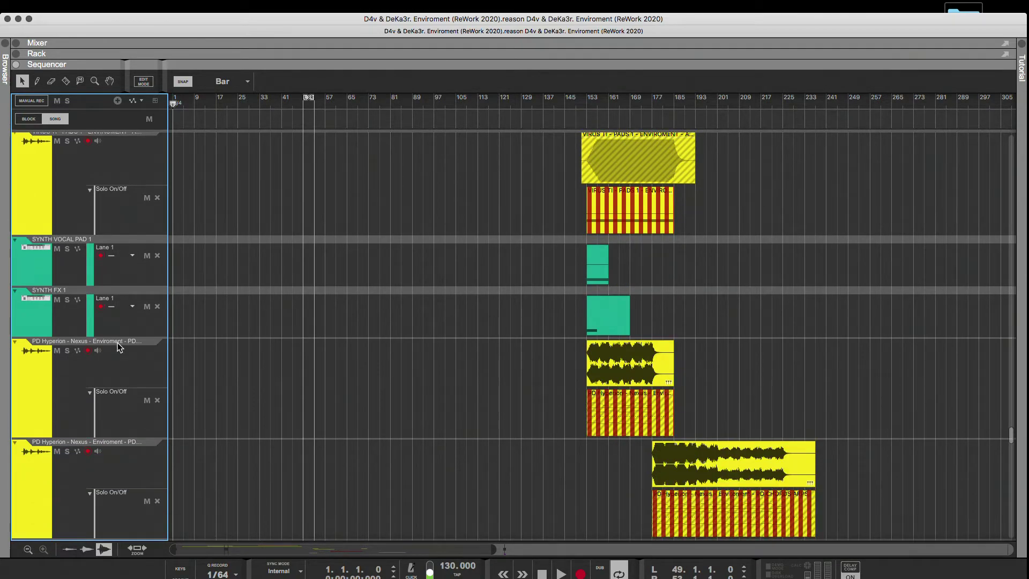
scroll(118, 346, down, 18)
scroll(117, 344, down, 20)
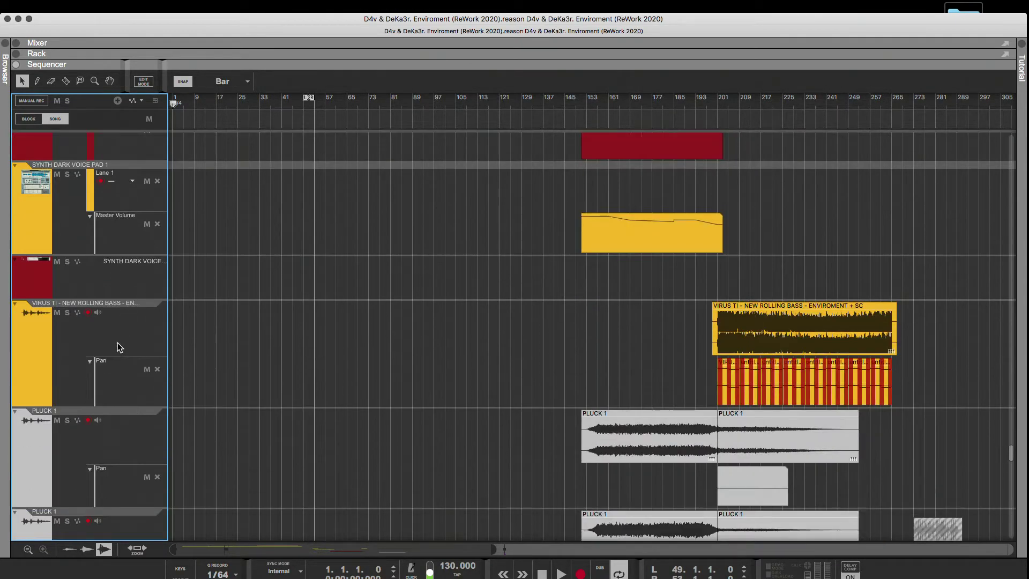
scroll(117, 344, down, 20)
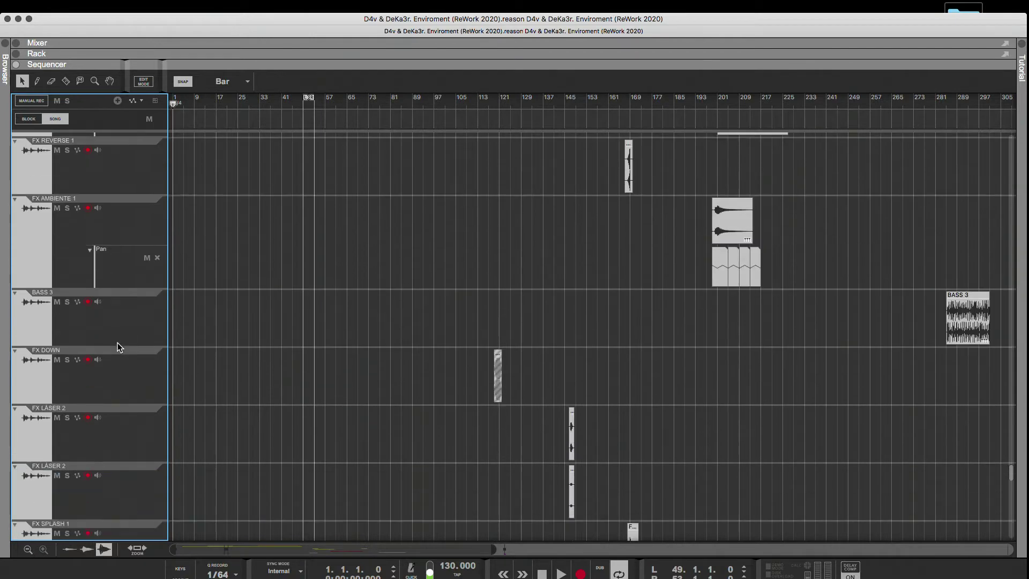
scroll(118, 343, down, 20)
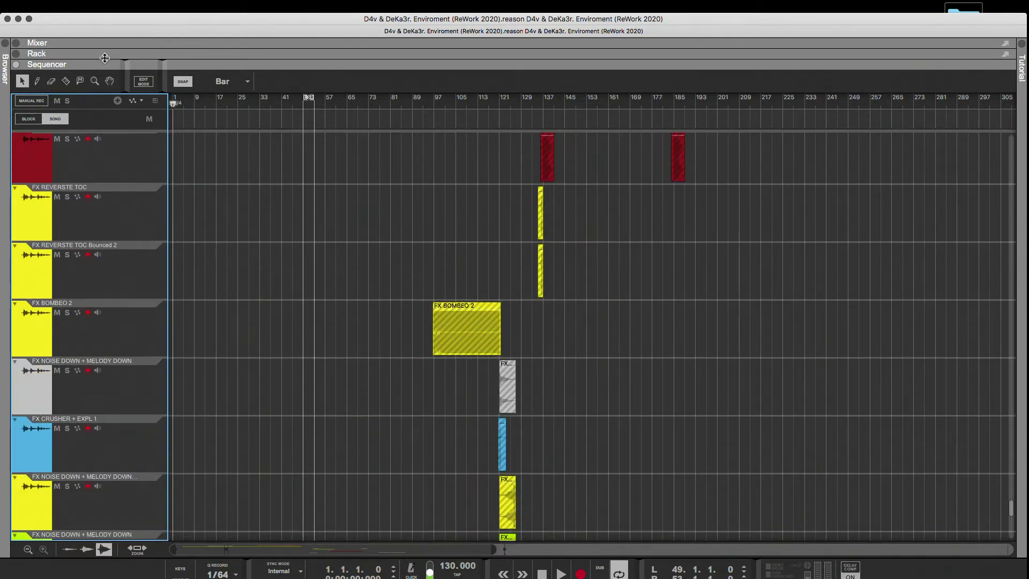
Enlarge the rack area and examine the VIRUS TI - PADS 1 - ENVIROMENT Combinator with its Virus TI device.
drag(104, 64, 161, 396)
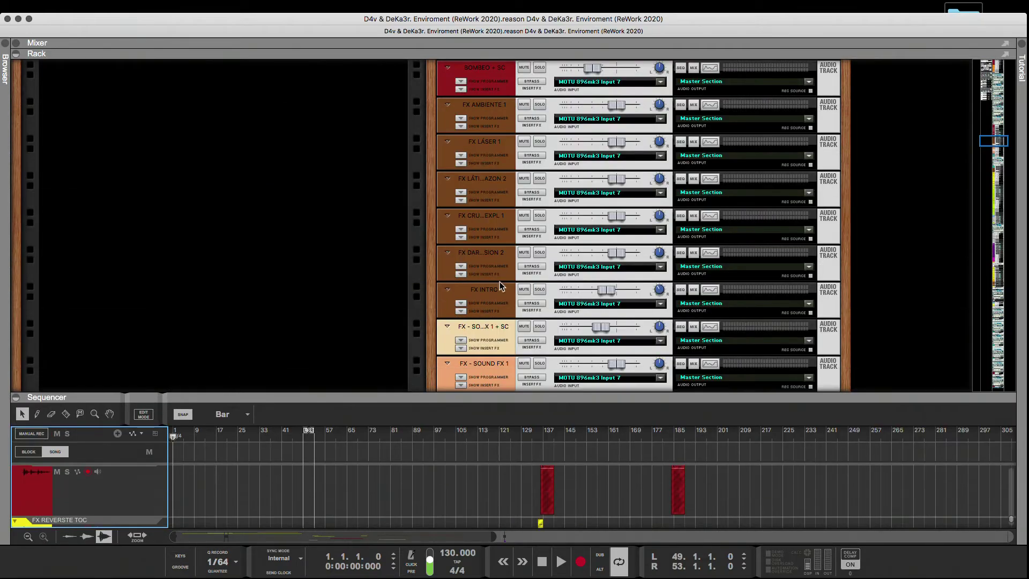
drag(989, 140, 1005, 266)
click(808, 235)
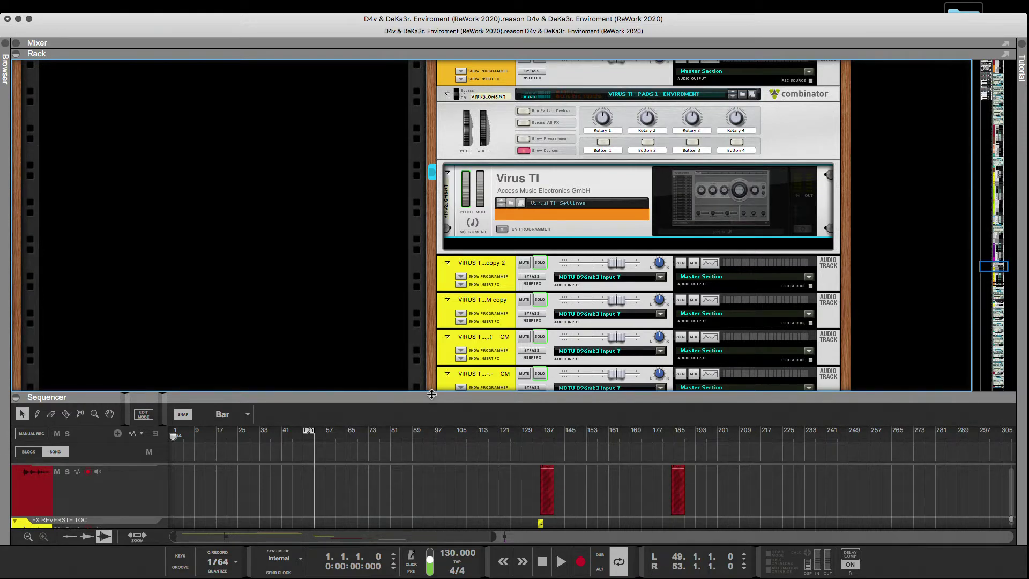
Collapse the rack so the sequencer takes up the full height, and play the song from bar 1.
drag(432, 394, 434, 115)
click(560, 561)
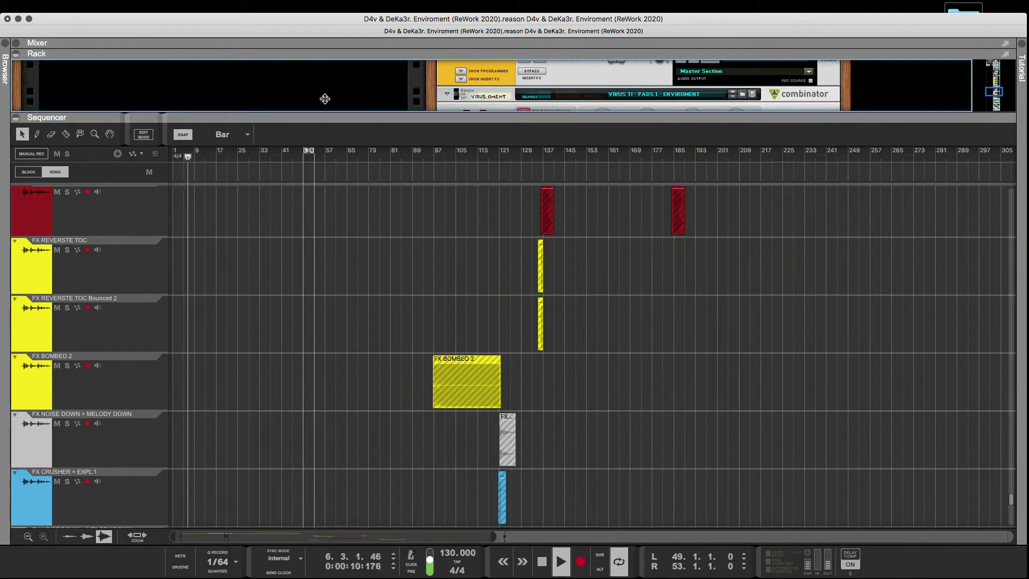
drag(324, 99, 341, 4)
Review the sequencer tracks upward from the FX tracks to the ROLLING GUITAR and green FX INTRO tracks while the song plays.
scroll(309, 212, up, 10)
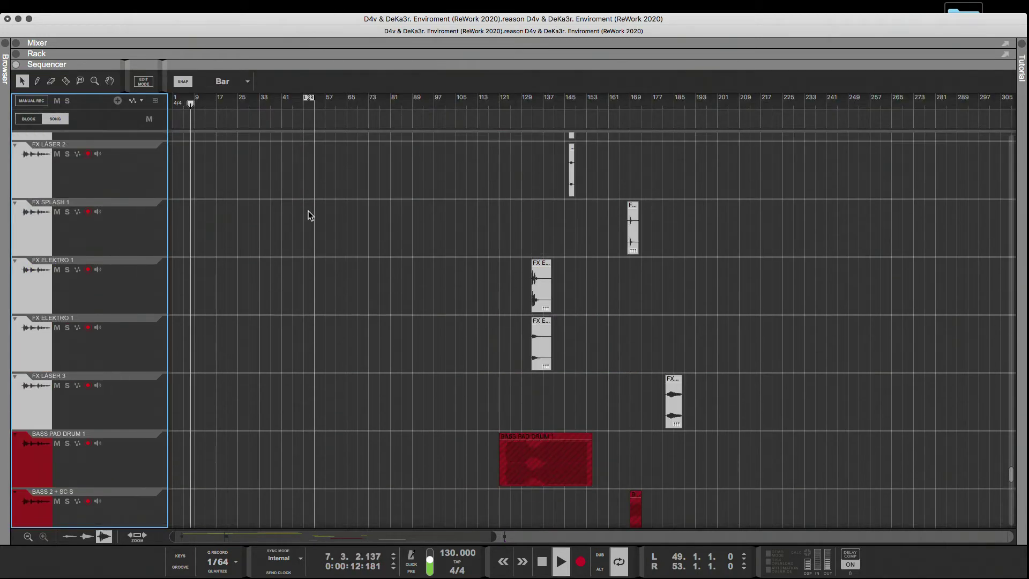
scroll(288, 250, up, 10)
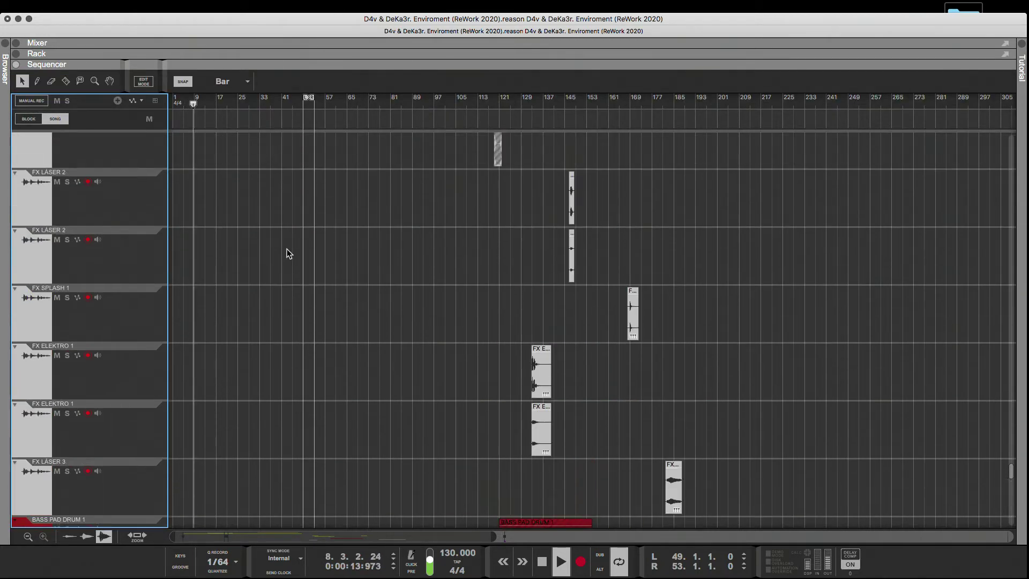
scroll(287, 250, up, 15)
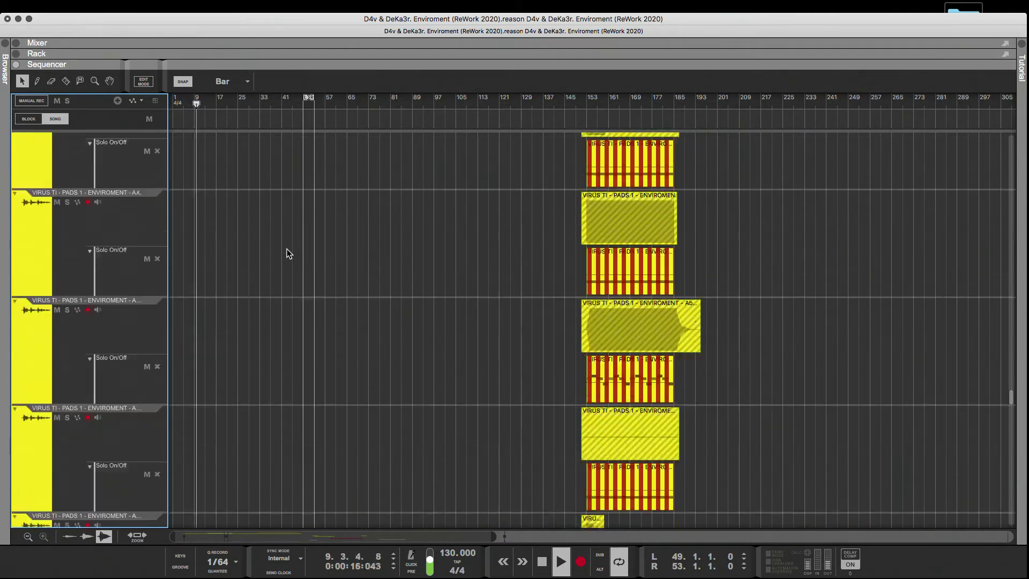
scroll(287, 250, up, 15)
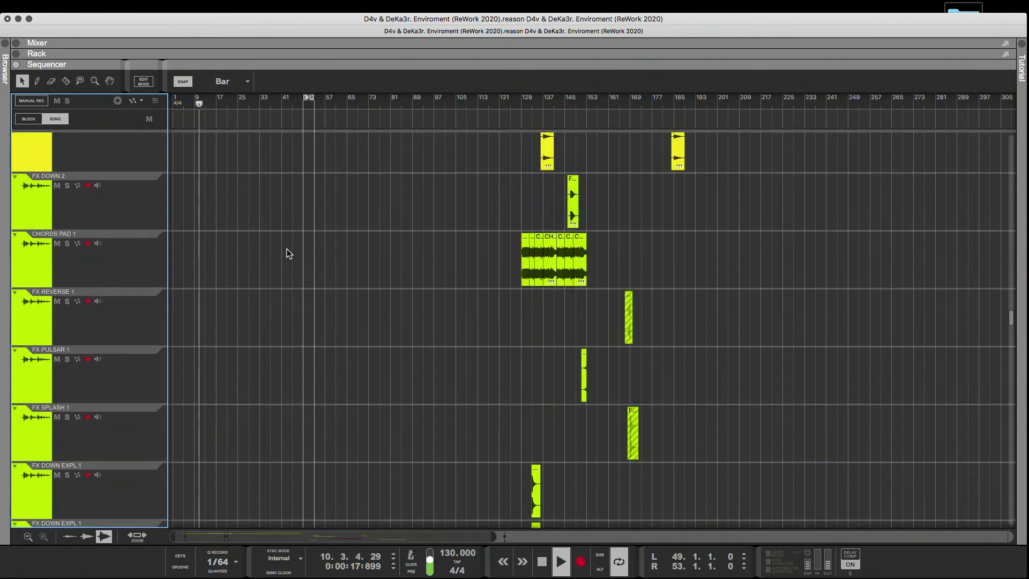
scroll(287, 249, up, 15)
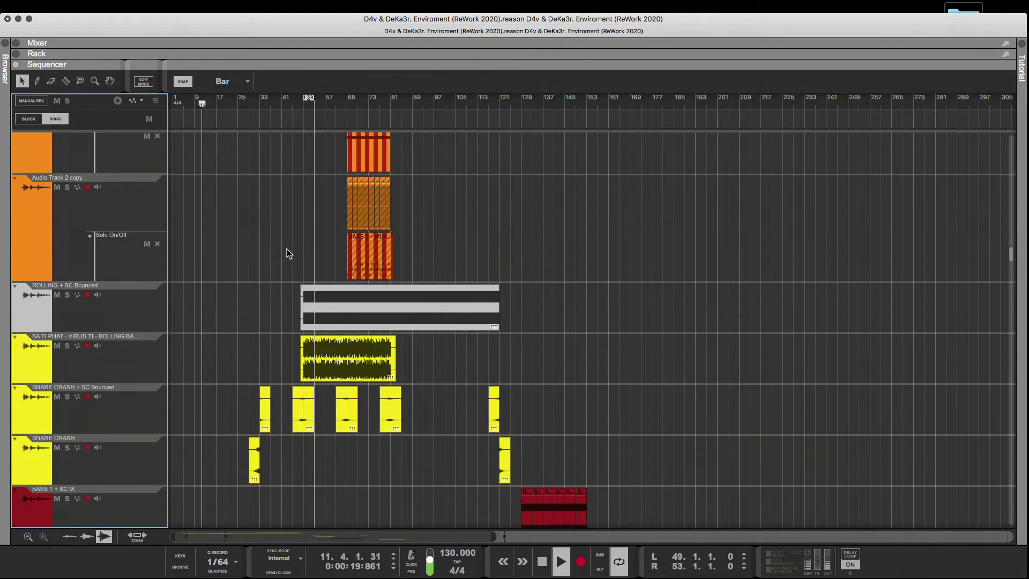
scroll(287, 250, up, 6)
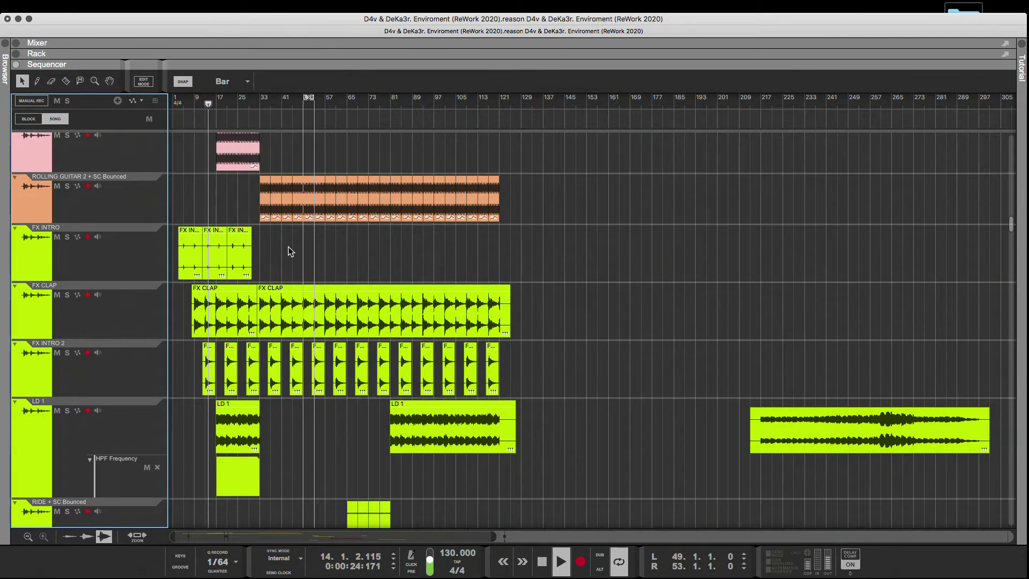
scroll(289, 247, up, 6)
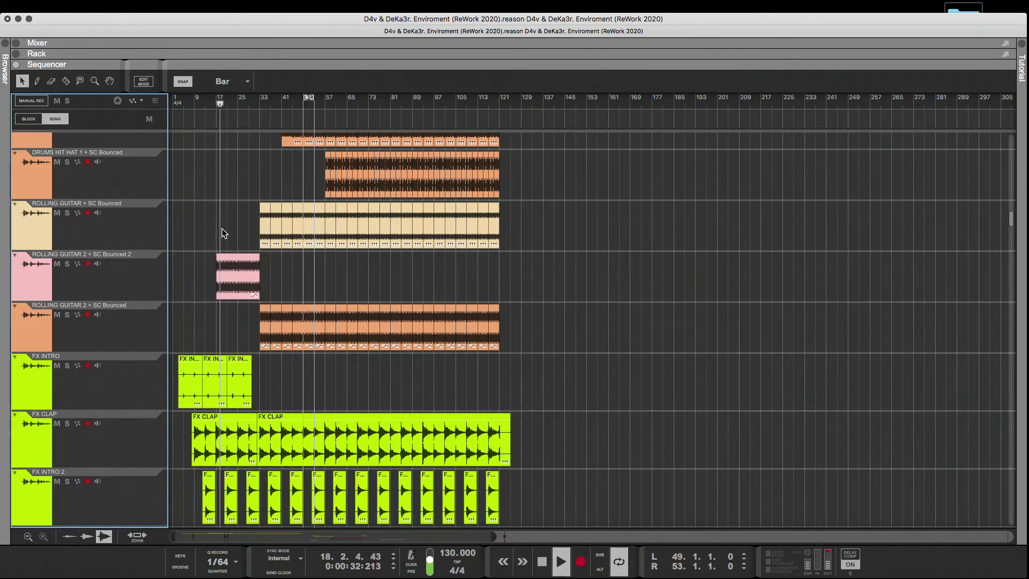
Move the second clip on the green FX INTRO track to bar 11 and the third clip two bars earlier, ending at bar 28.
click(178, 105)
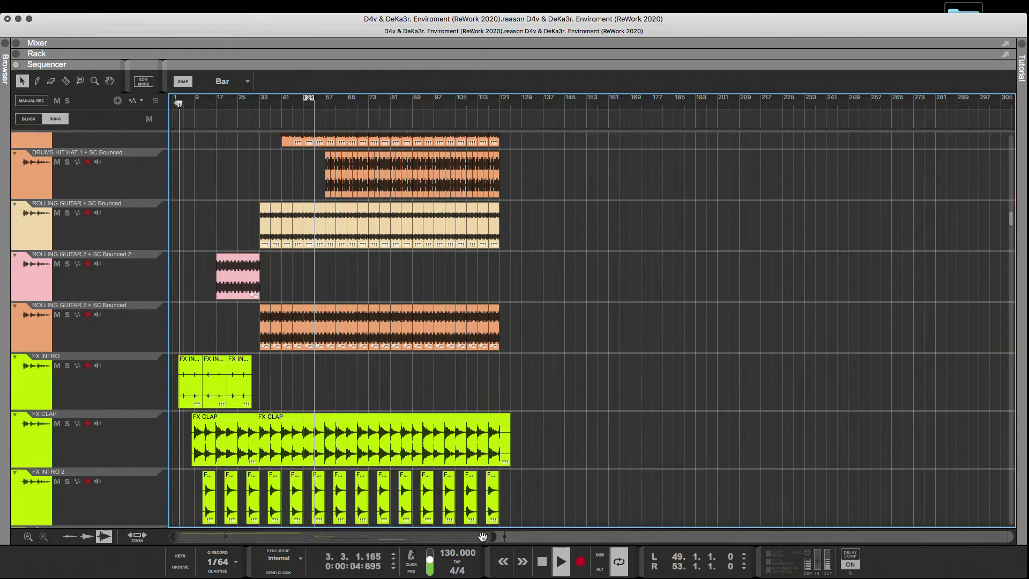
drag(282, 536, 253, 537)
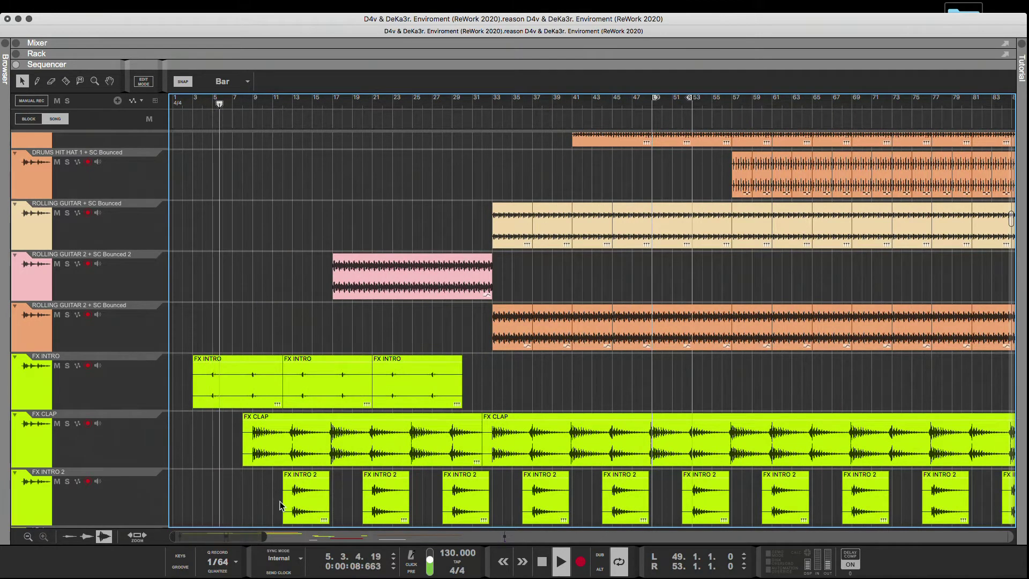
drag(333, 390, 324, 390)
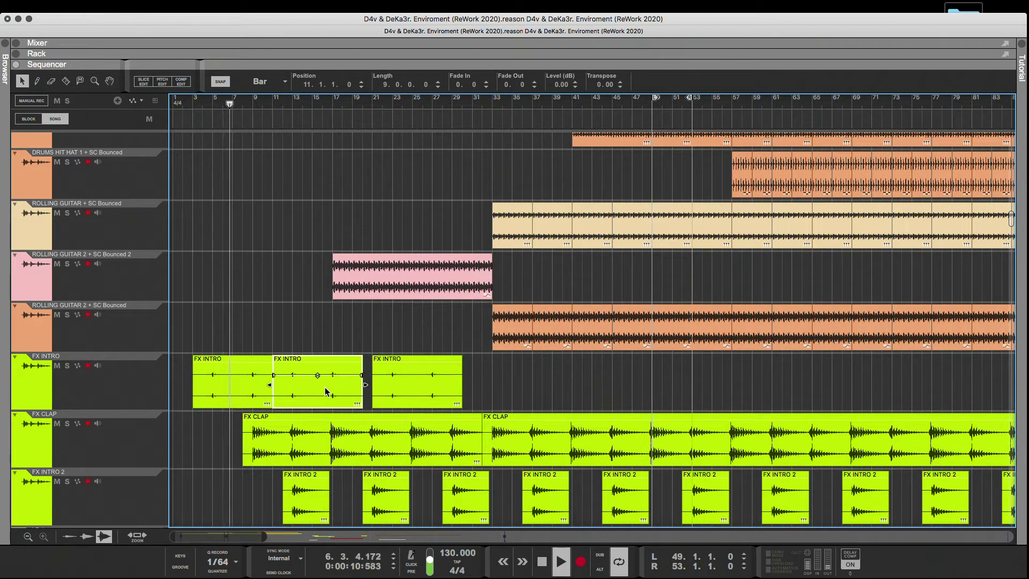
drag(399, 388, 356, 387)
click(456, 380)
click(390, 388)
click(354, 390)
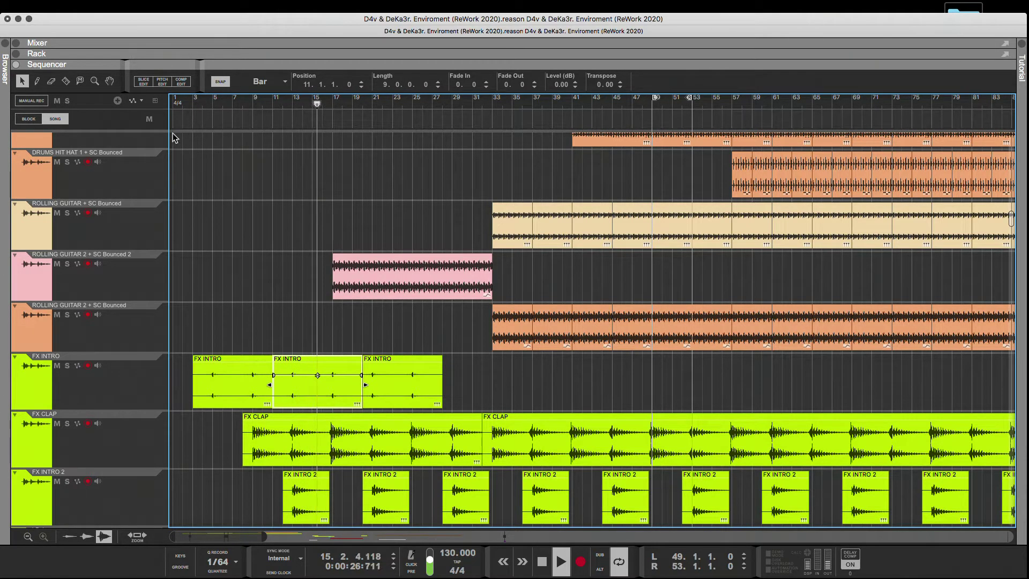
Restart playback near bar 1 and shorten the first clip on the green FX INTRO track to end at bar 8.
click(172, 104)
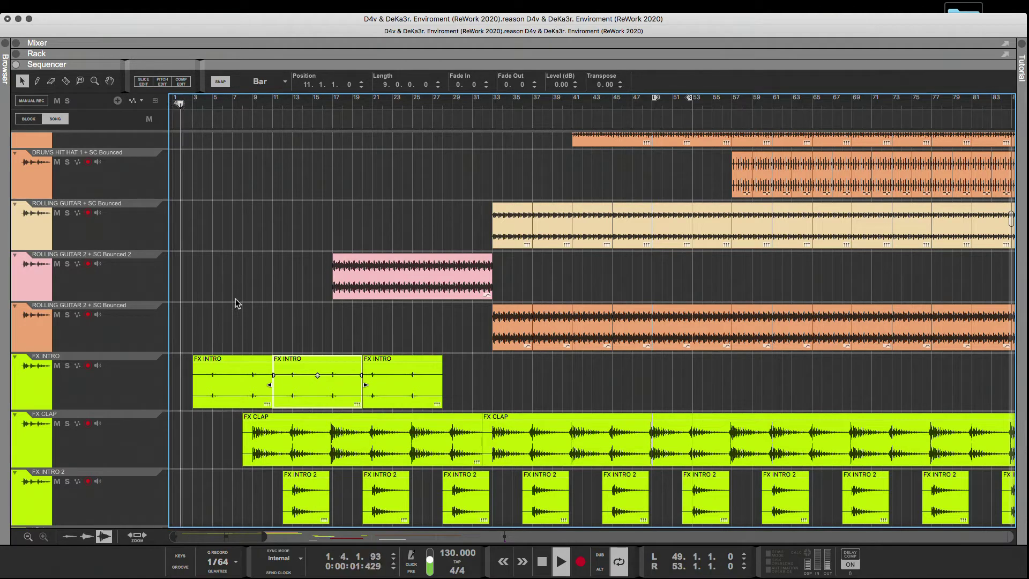
click(262, 396)
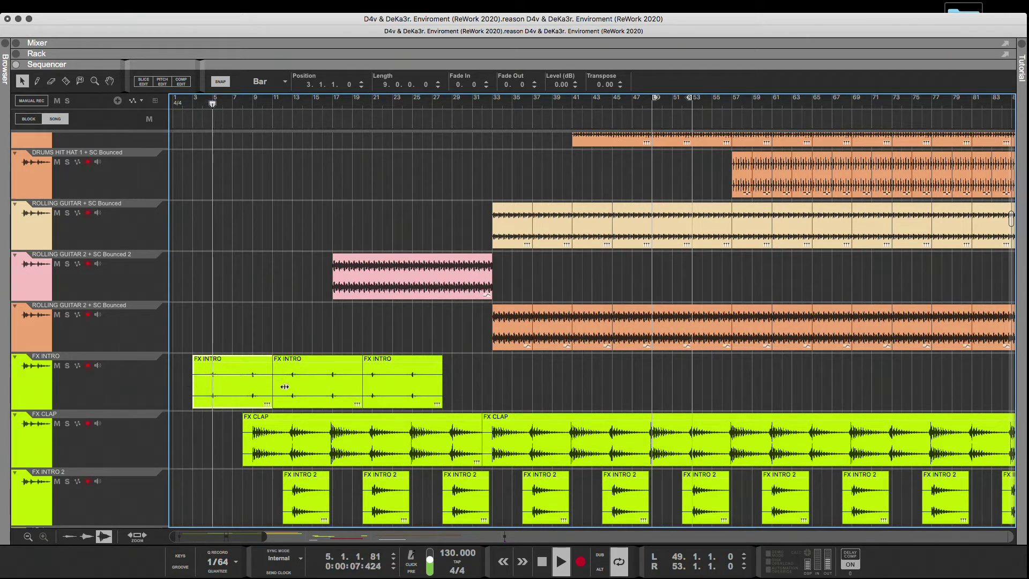
drag(284, 386, 241, 386)
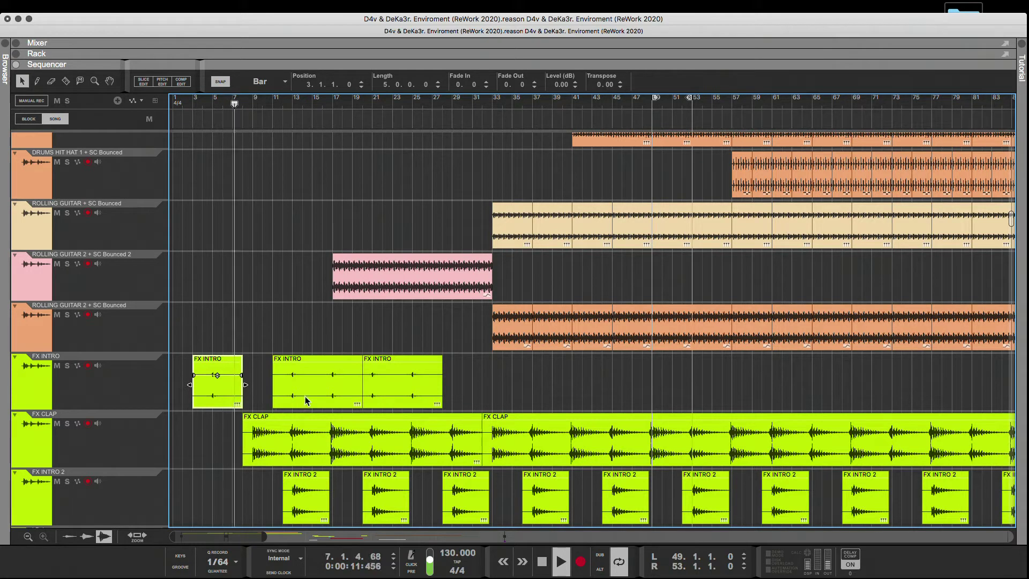
click(263, 391)
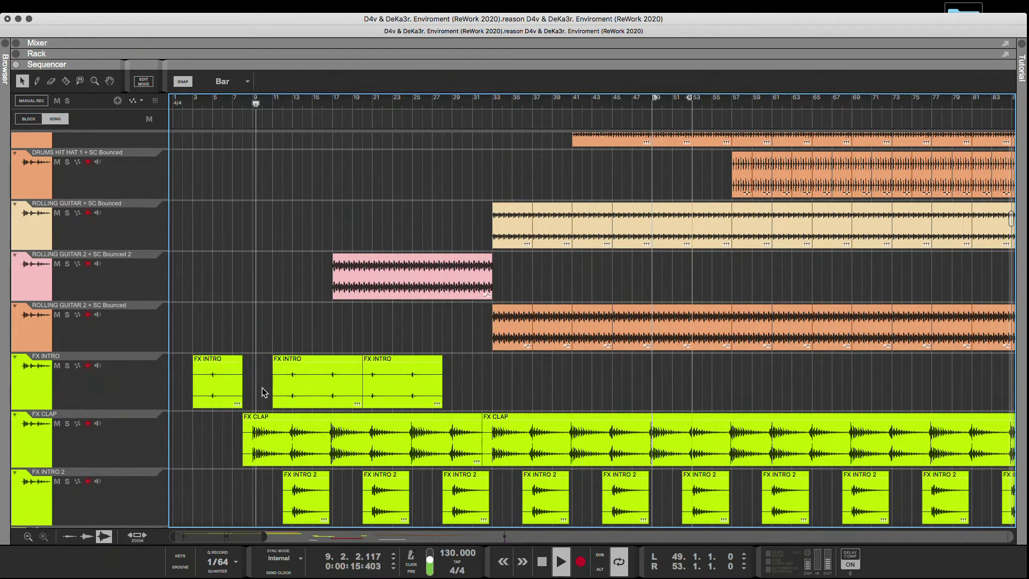
Undo the shortening of the first clip on the green FX INTRO track.
scroll(271, 402, up, 4)
scroll(271, 402, up, 3)
scroll(270, 402, down, 9)
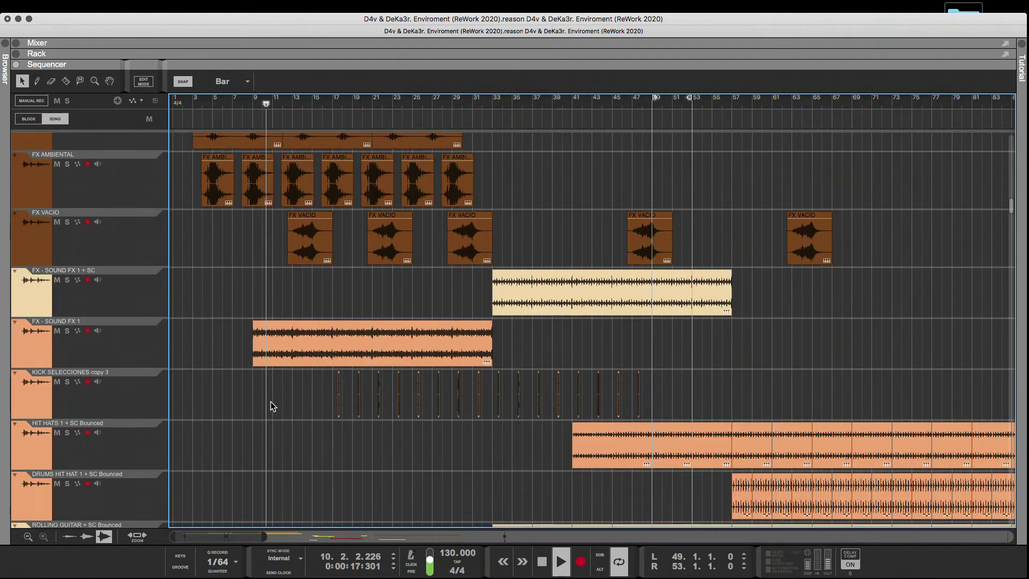
scroll(273, 405, up, 2)
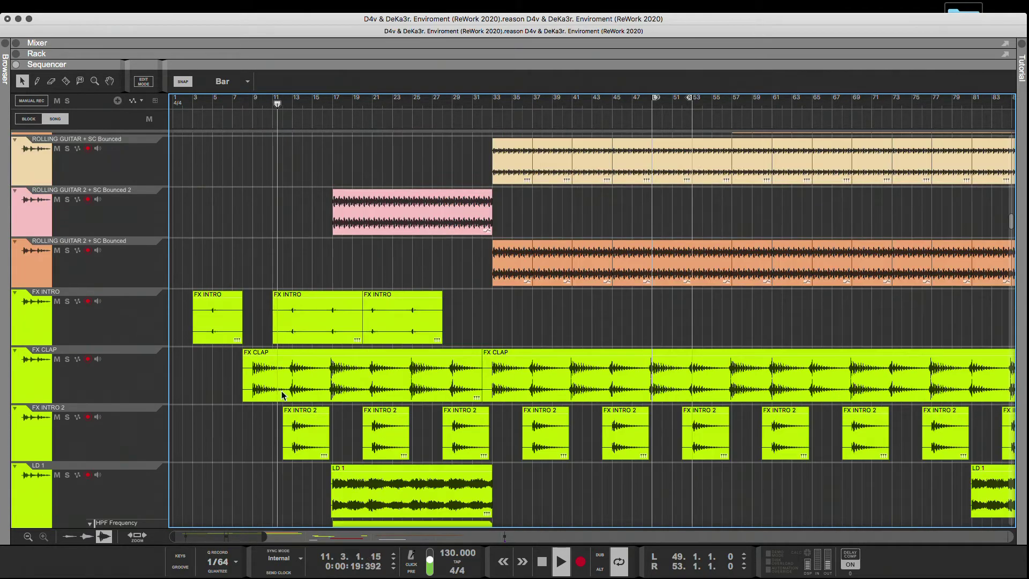
click(321, 337)
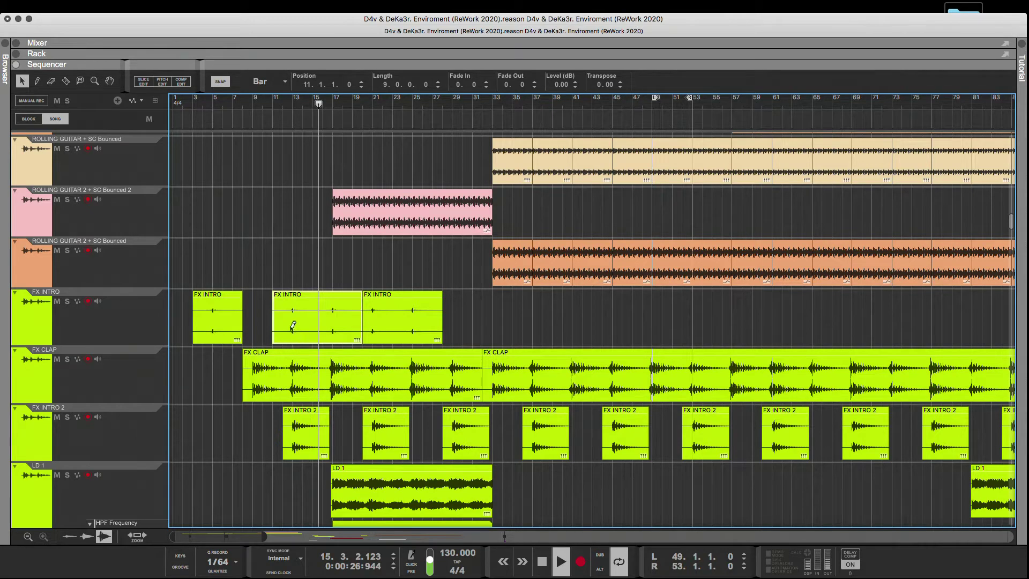
key(super+z)
Restart playback near bar 2 and solo the green FX INTRO, brown FX AMBIENTAL and brown FX INTRO tracks.
click(183, 103)
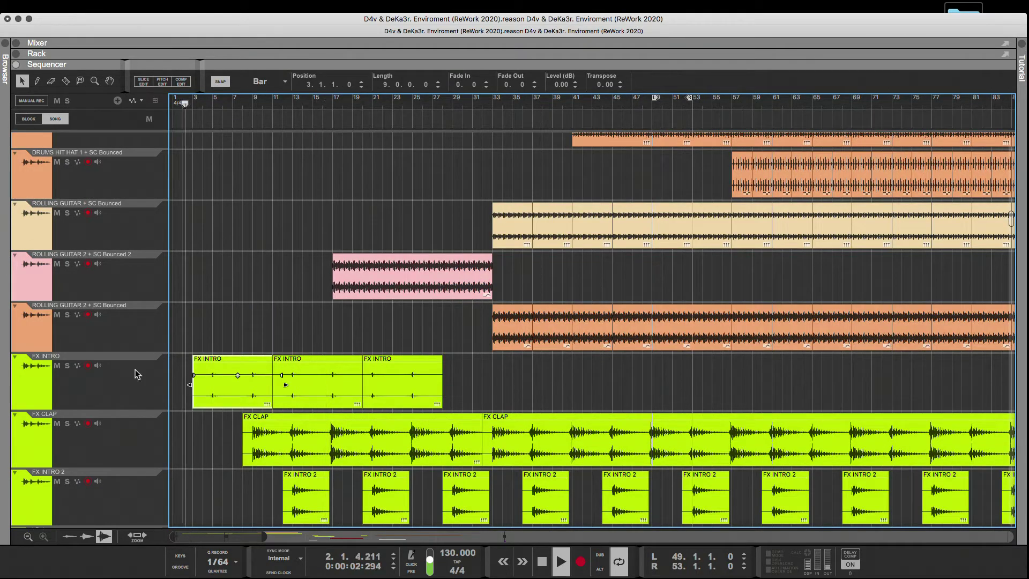
click(67, 366)
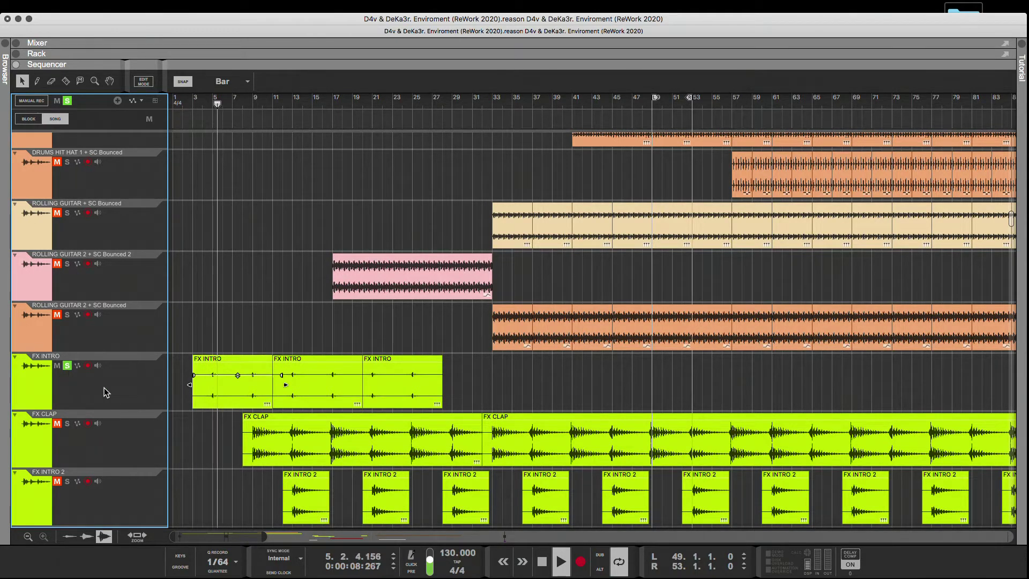
scroll(104, 387, down, 10)
scroll(98, 388, up, 5)
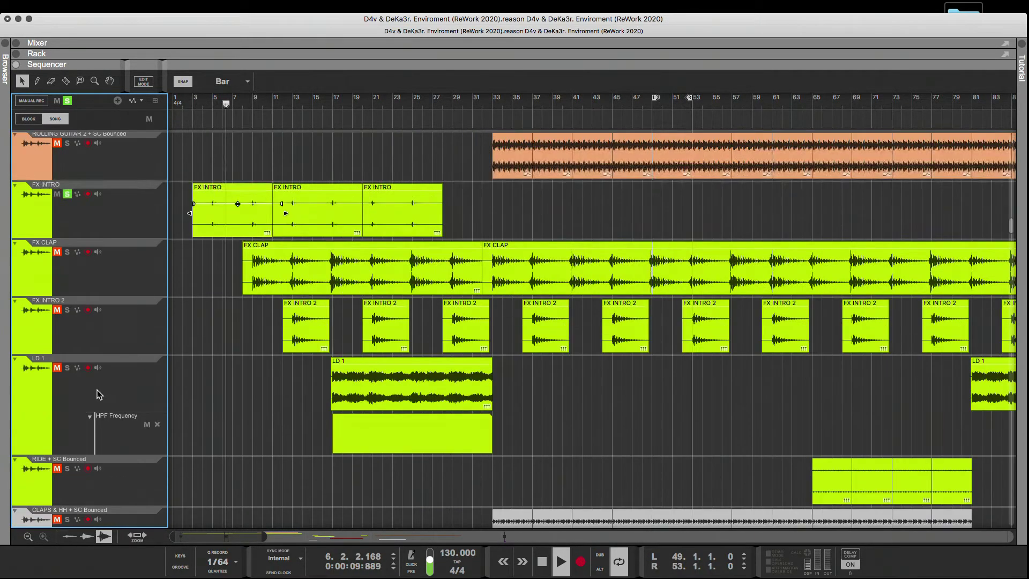
scroll(97, 390, up, 4)
scroll(203, 387, up, 1)
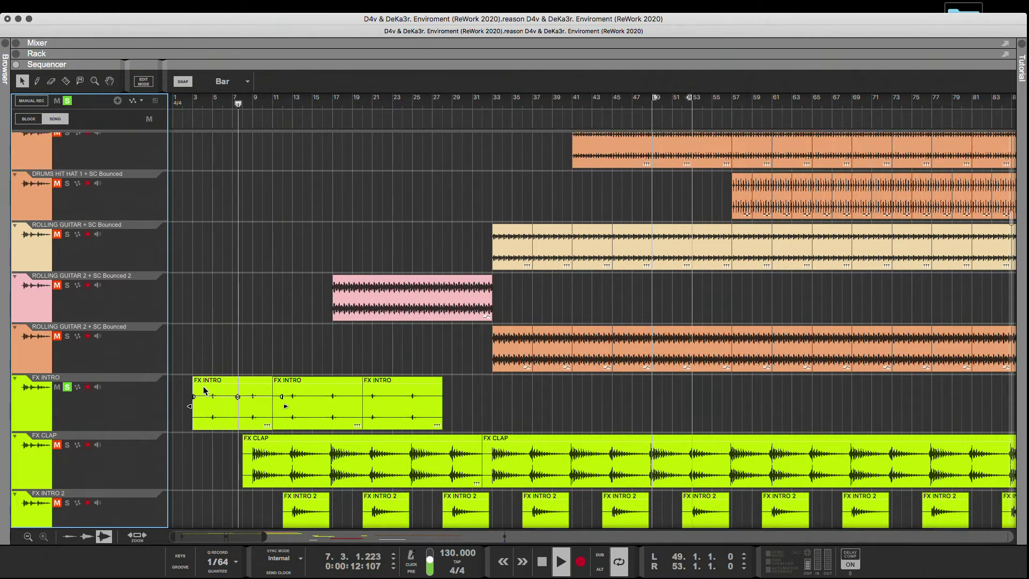
scroll(204, 387, up, 5)
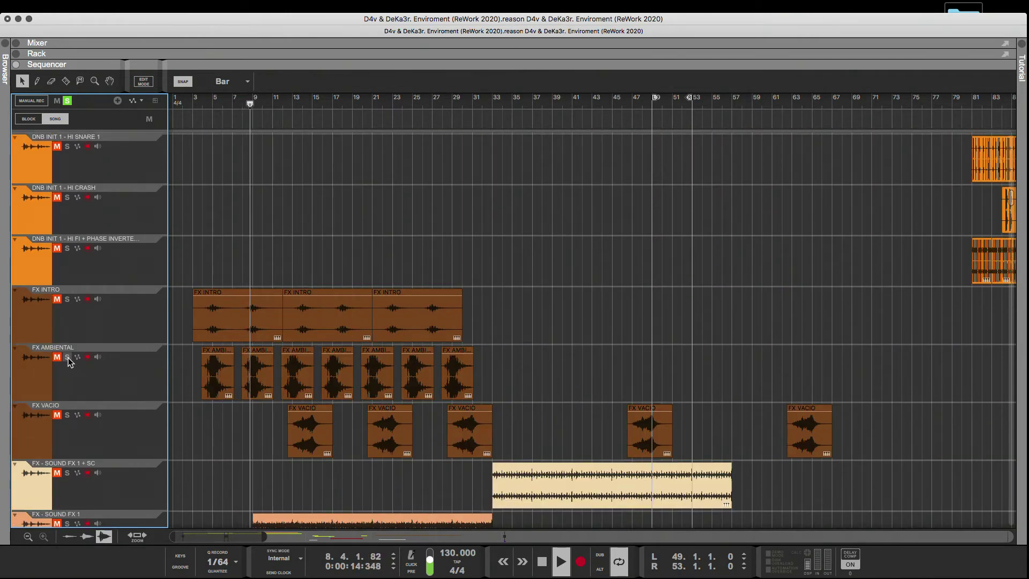
click(67, 357)
click(67, 299)
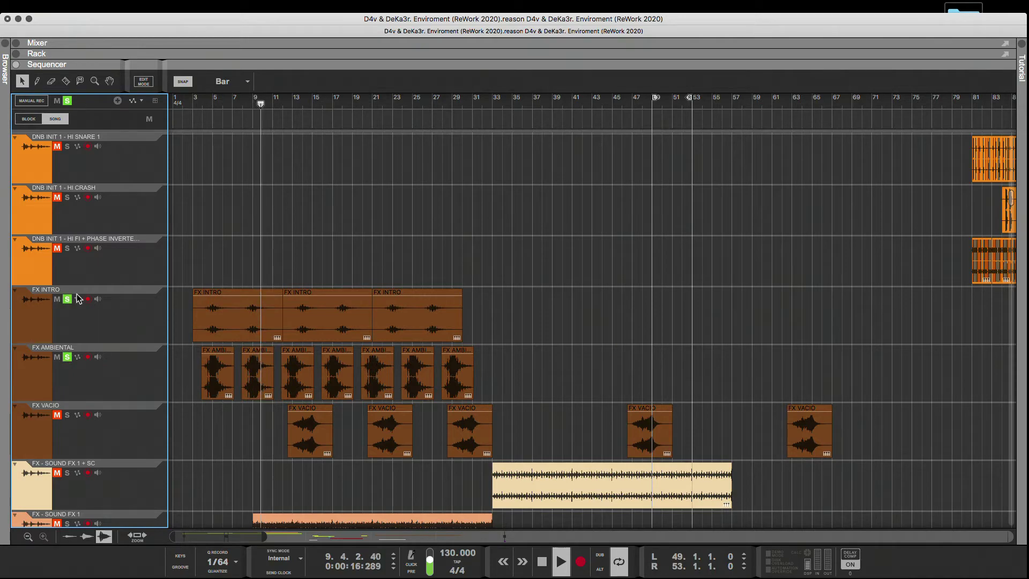
Add the red FX INTRO track to the soloed tracks and replay the intro from around bar 4.
click(205, 104)
scroll(250, 306, down, 5)
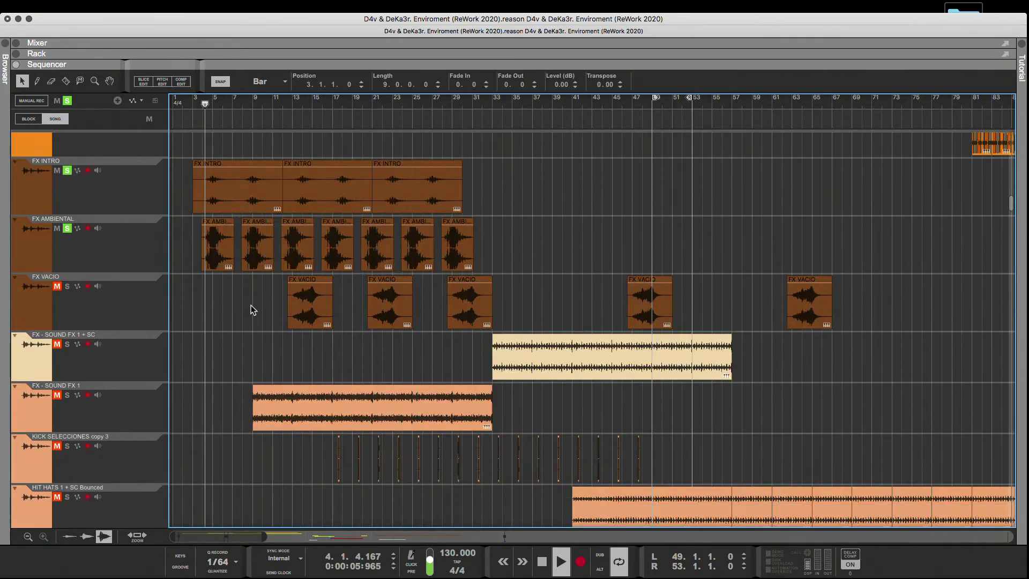
scroll(251, 303, down, 10)
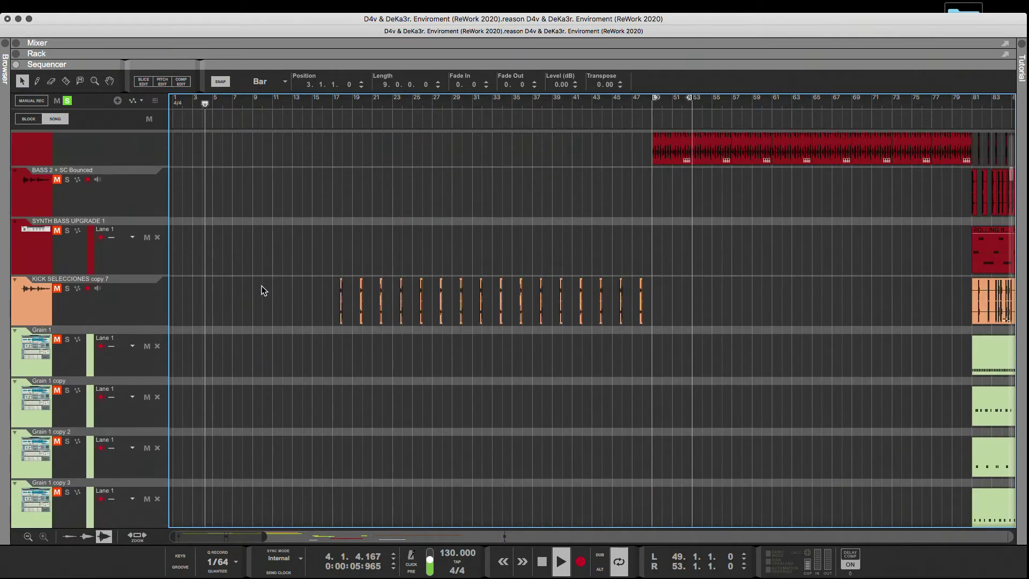
scroll(262, 286, up, 15)
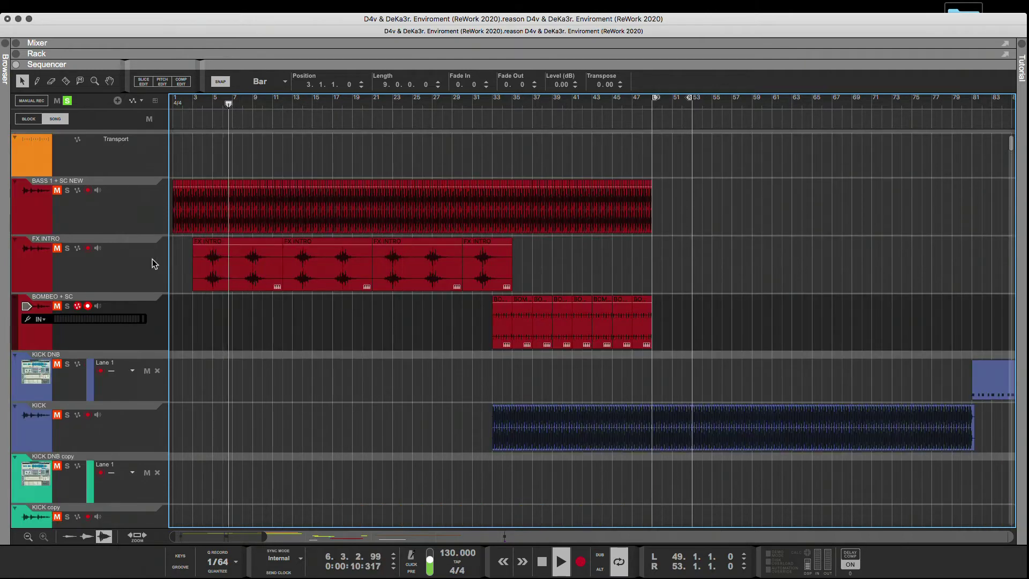
click(57, 248)
click(67, 248)
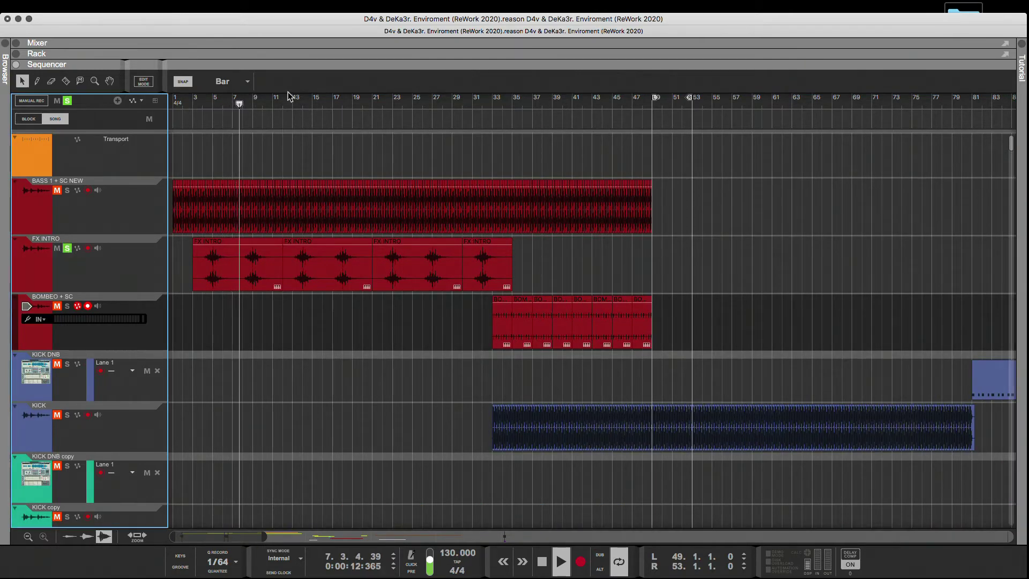
click(210, 108)
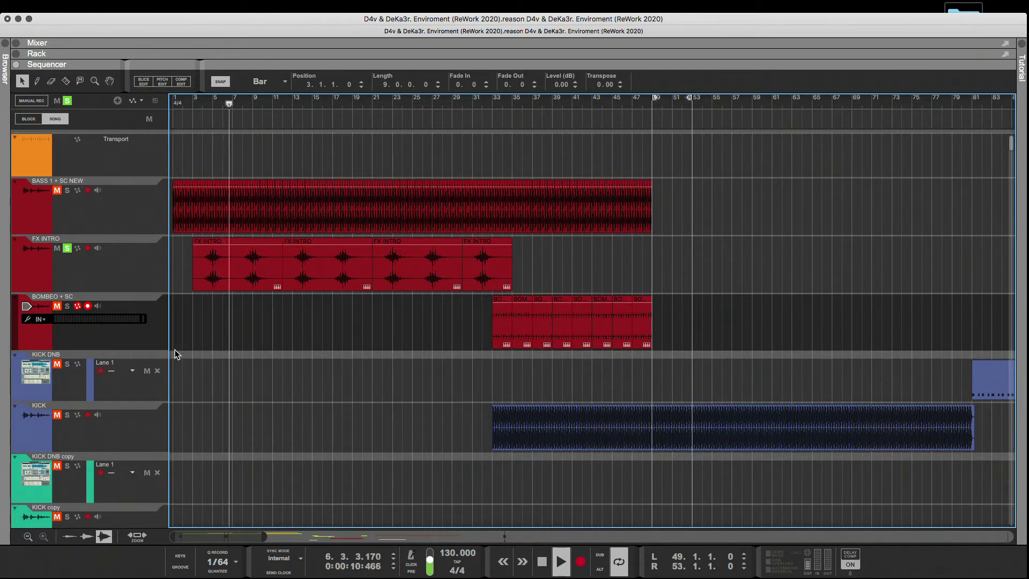
Select the brown FX INTRO, FX AMBIENTAL and FX - SOUND FX 1 tracks together in the track list.
scroll(175, 350, down, 1)
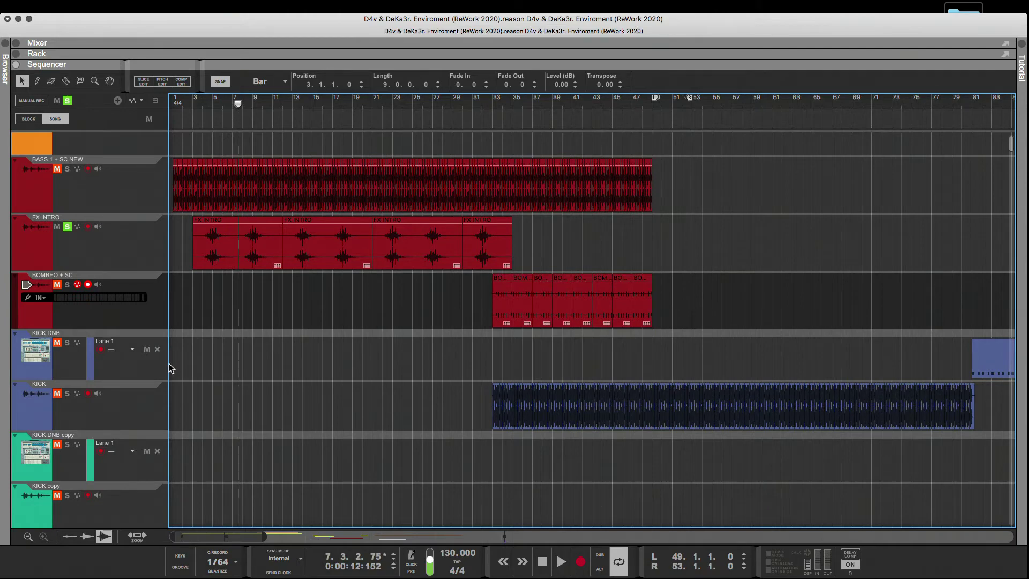
scroll(171, 368, down, 15)
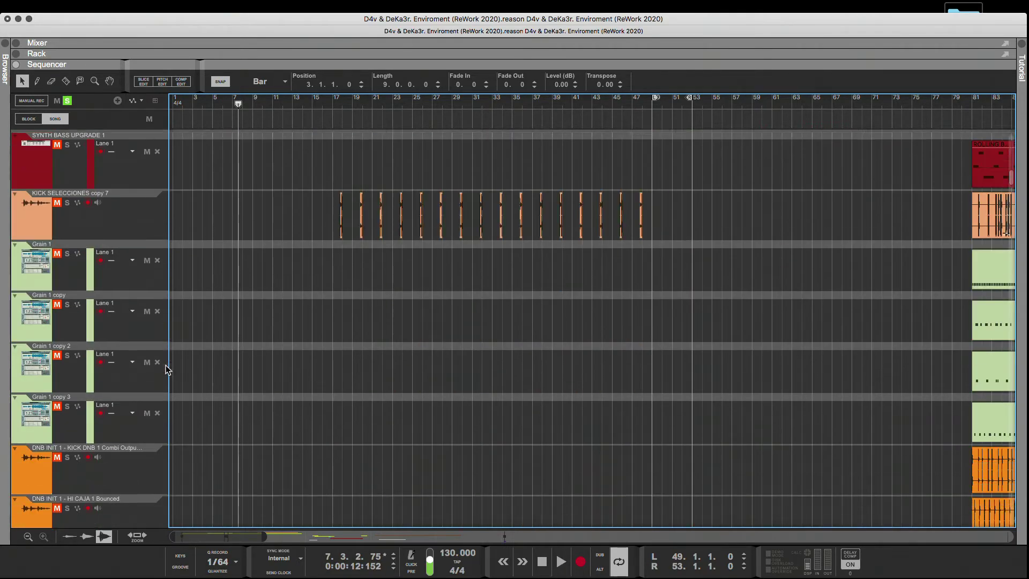
scroll(168, 369, up, 10)
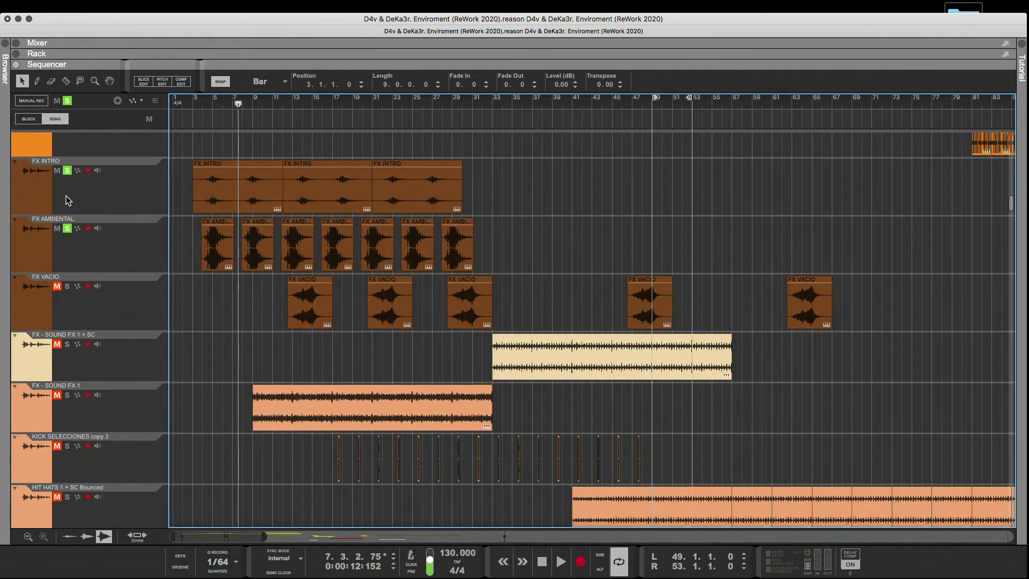
click(47, 190)
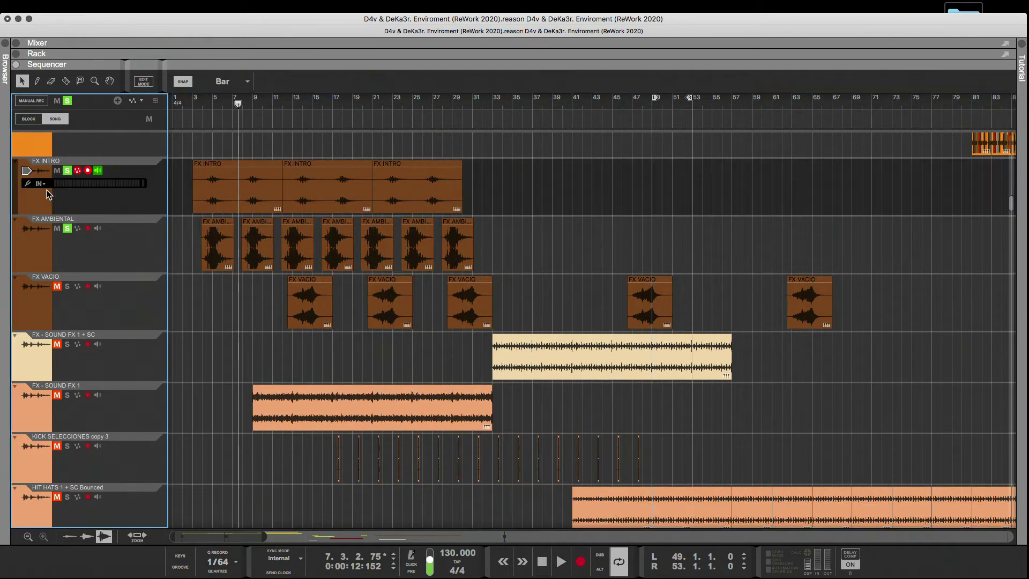
click(35, 252)
scroll(39, 325, down, 8)
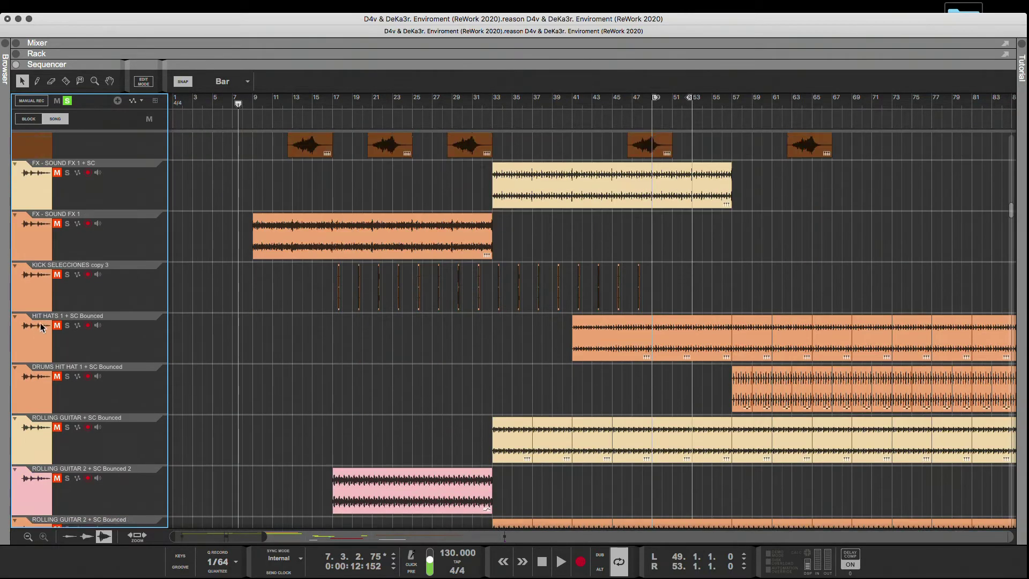
scroll(41, 321, up, 1)
click(27, 274)
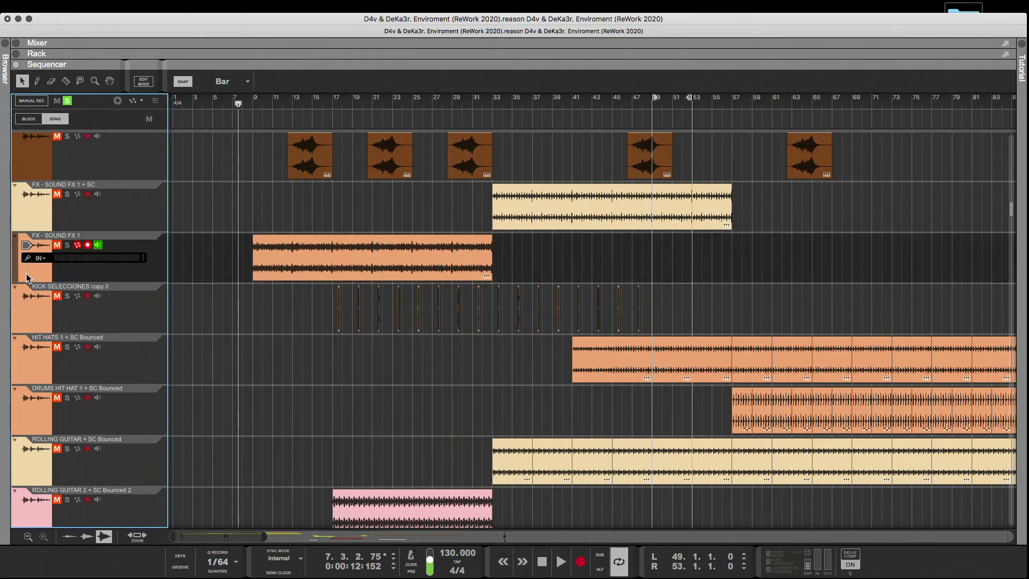
Add the green FX INTRO, FX CLAP, FX INTRO 2 and LD 1 tracks to the track selection.
scroll(33, 364, down, 8)
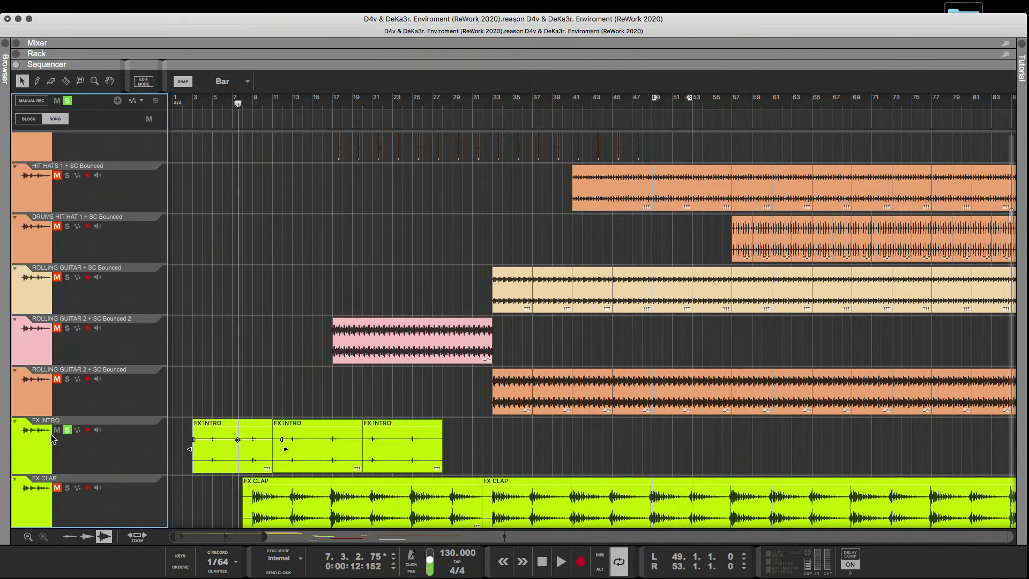
click(53, 440)
scroll(54, 370, down, 11)
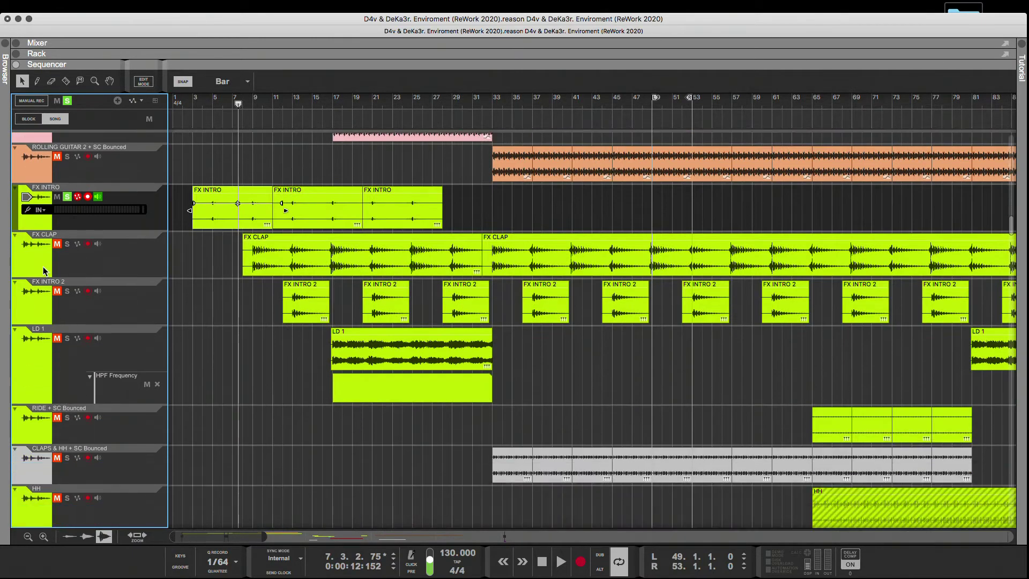
click(43, 265)
click(37, 316)
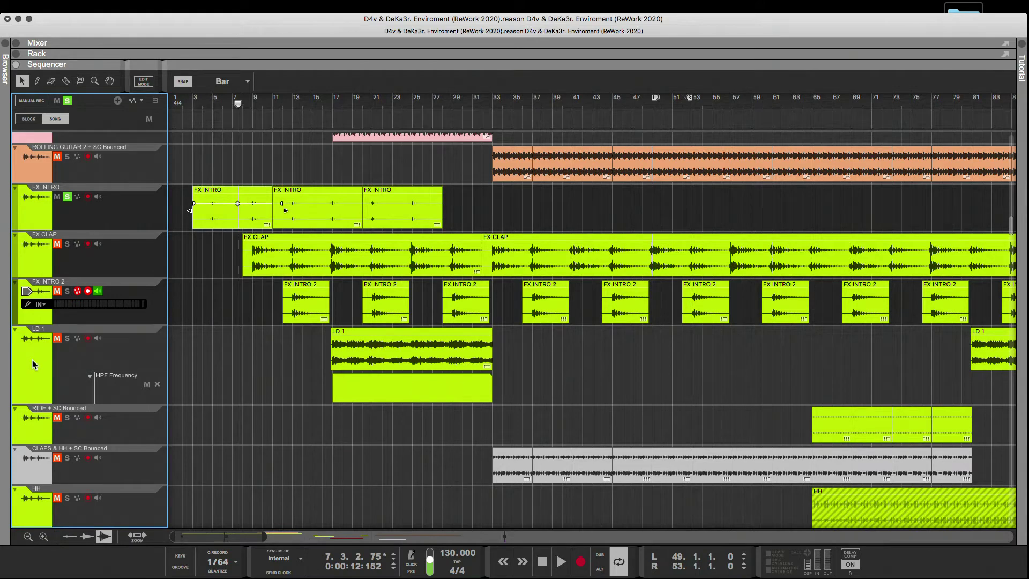
click(32, 359)
Check the remaining tracks for intro clips, and move the selected tracks up to directly below the BOMBEO + SC track.
scroll(48, 381, down, 13)
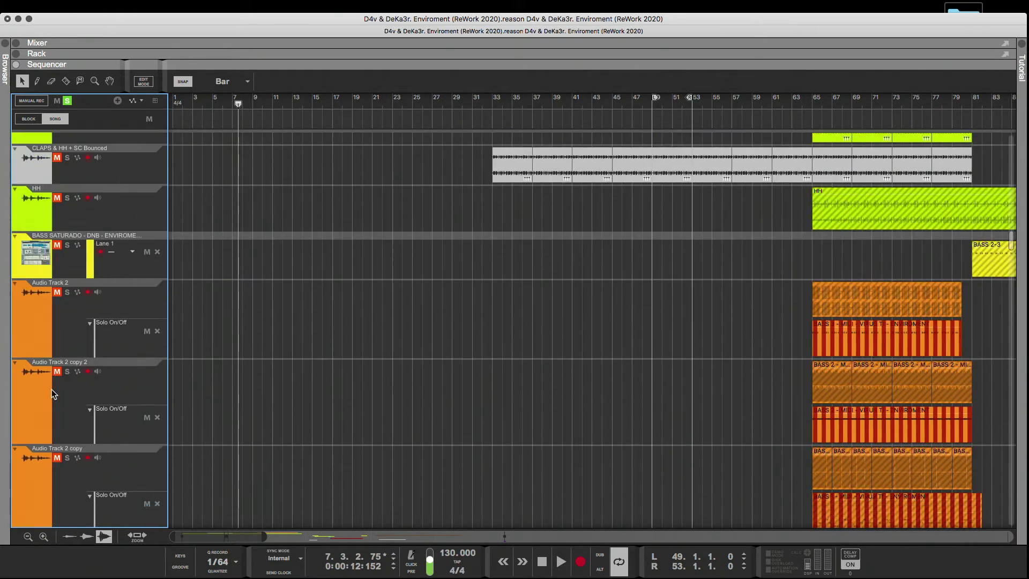
scroll(51, 389, down, 20)
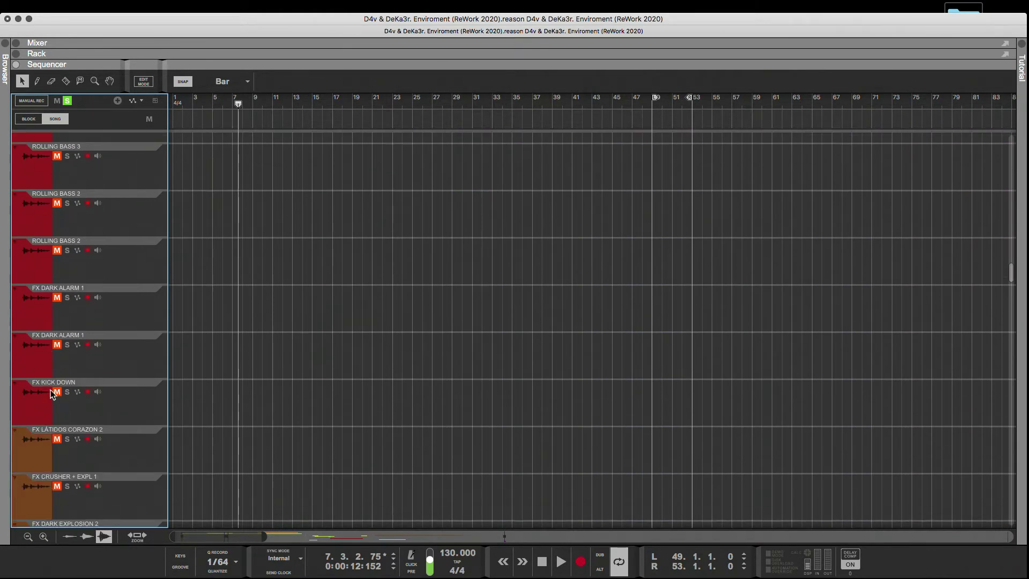
scroll(51, 391, down, 20)
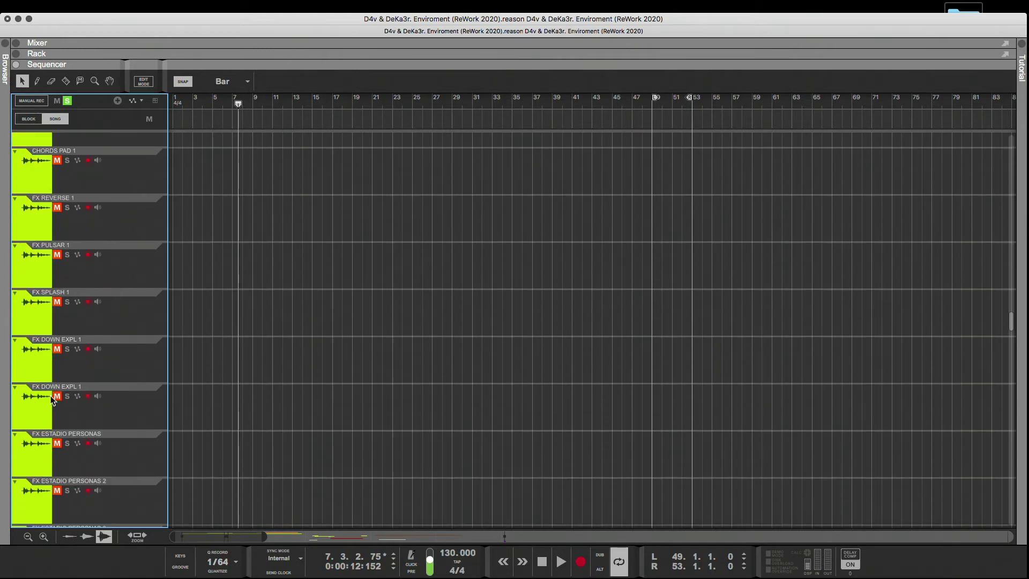
scroll(50, 400, down, 20)
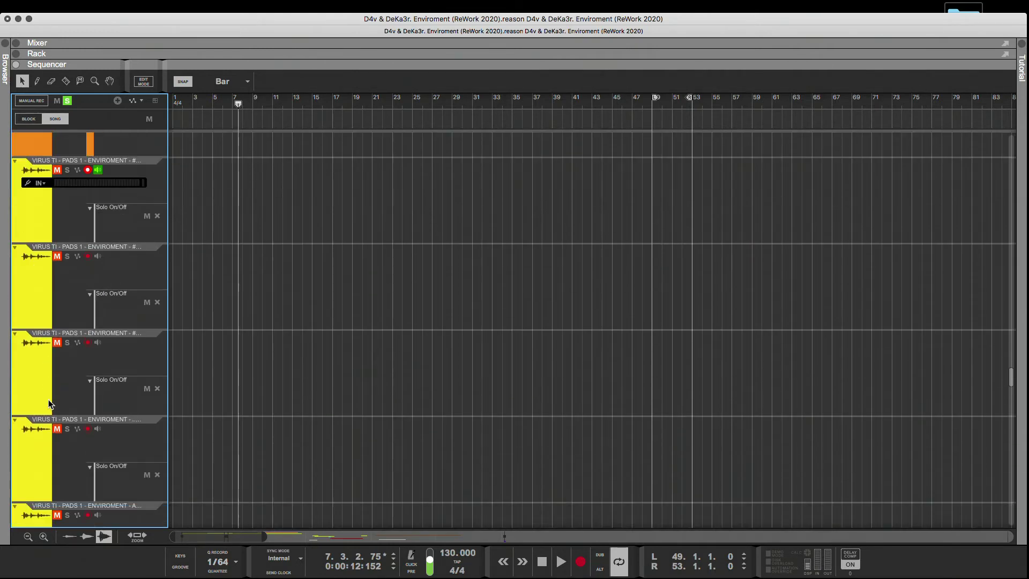
scroll(49, 402, down, 20)
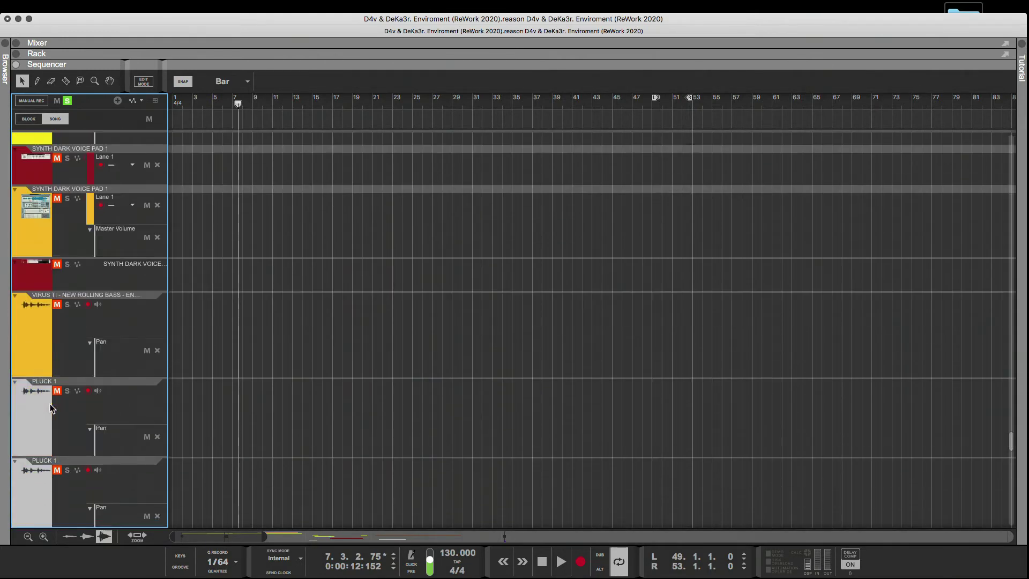
scroll(49, 403, down, 15)
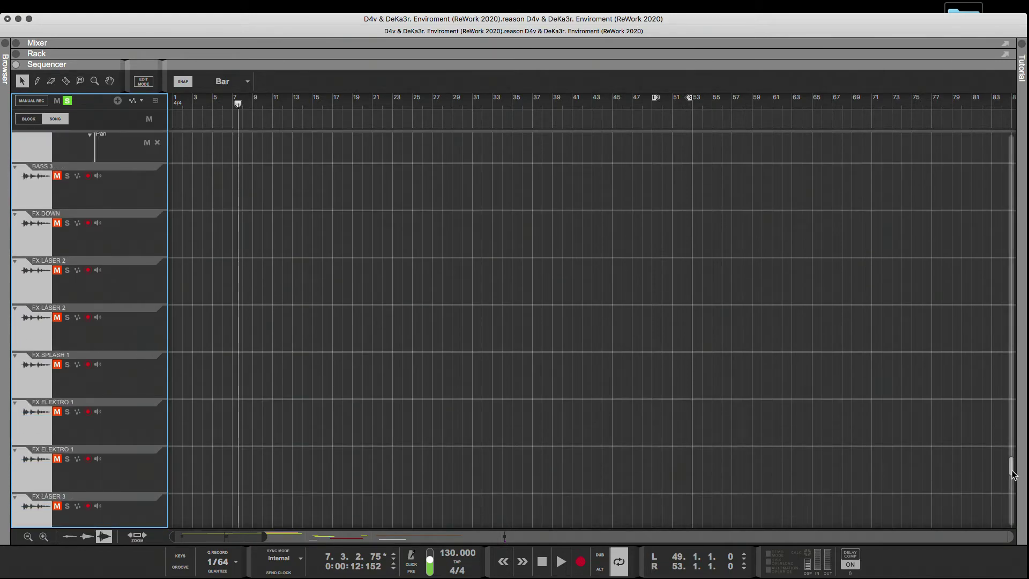
drag(1013, 474, 1009, 131)
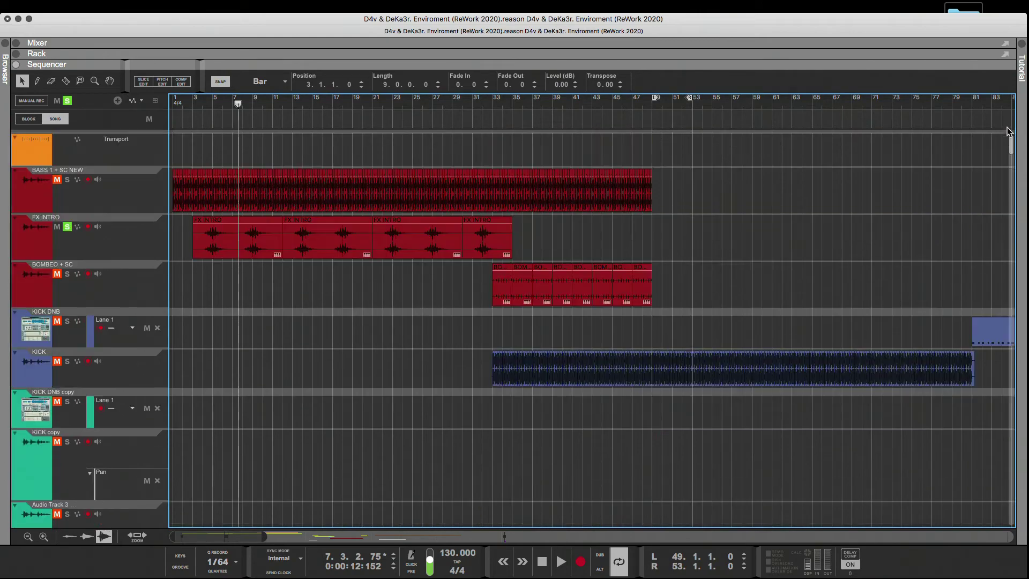
scroll(661, 301, down, 10)
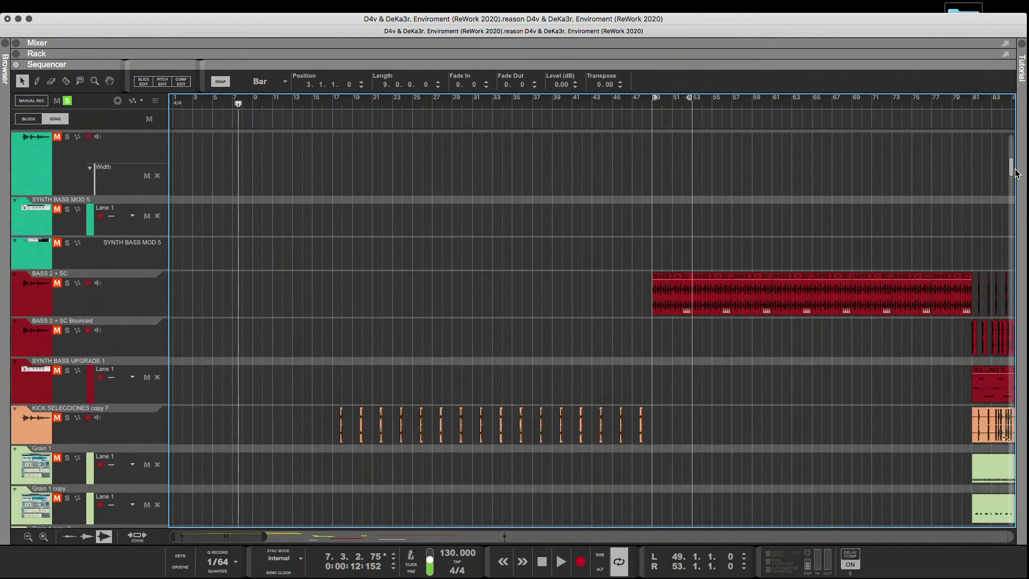
scroll(400, 371, down, 8)
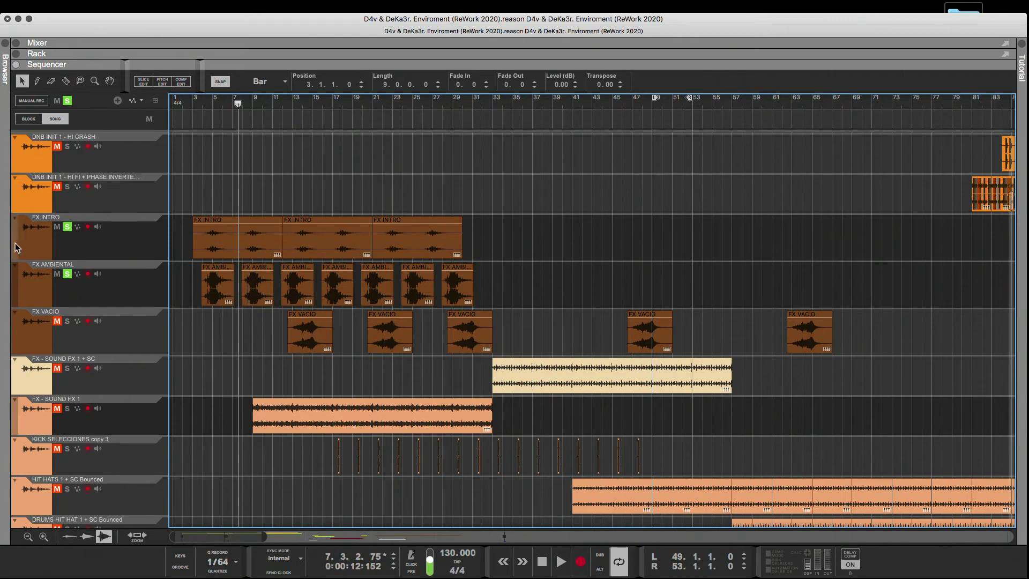
drag(15, 247, 50, 254)
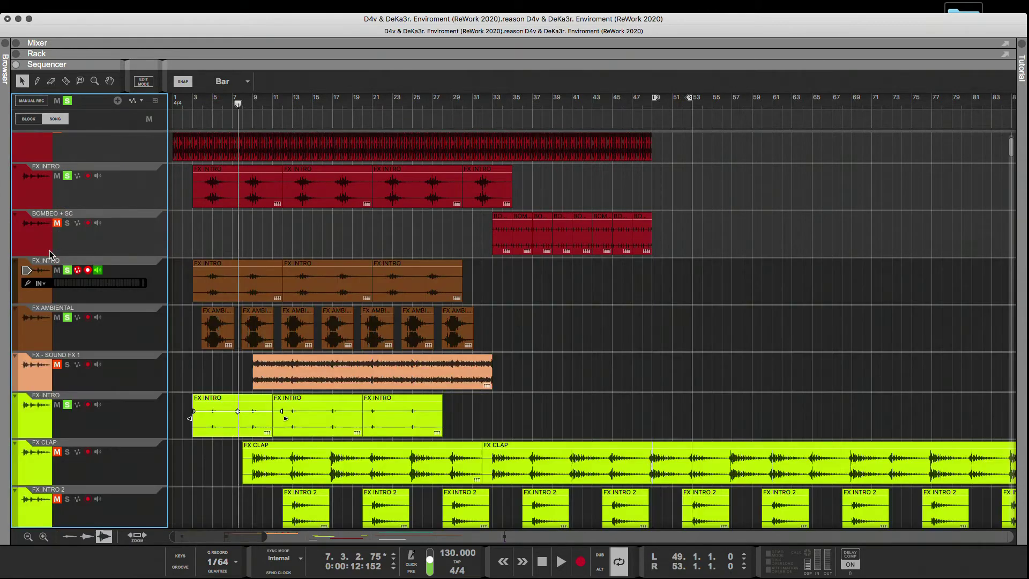
Play the regrouped, soloed intro tracks from bar 1 and show the start of the track list.
click(173, 105)
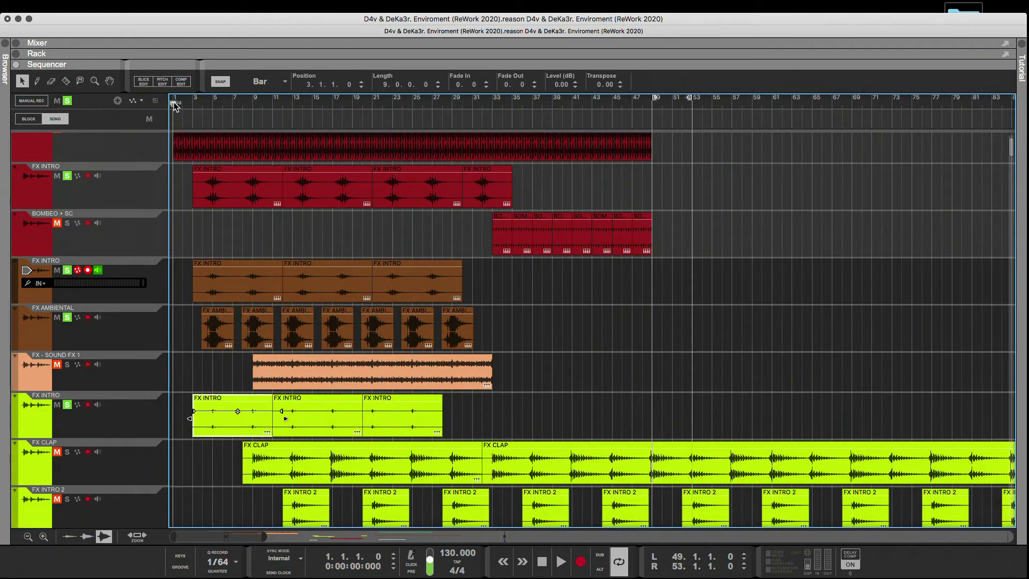
key(space)
scroll(96, 191, up, 1)
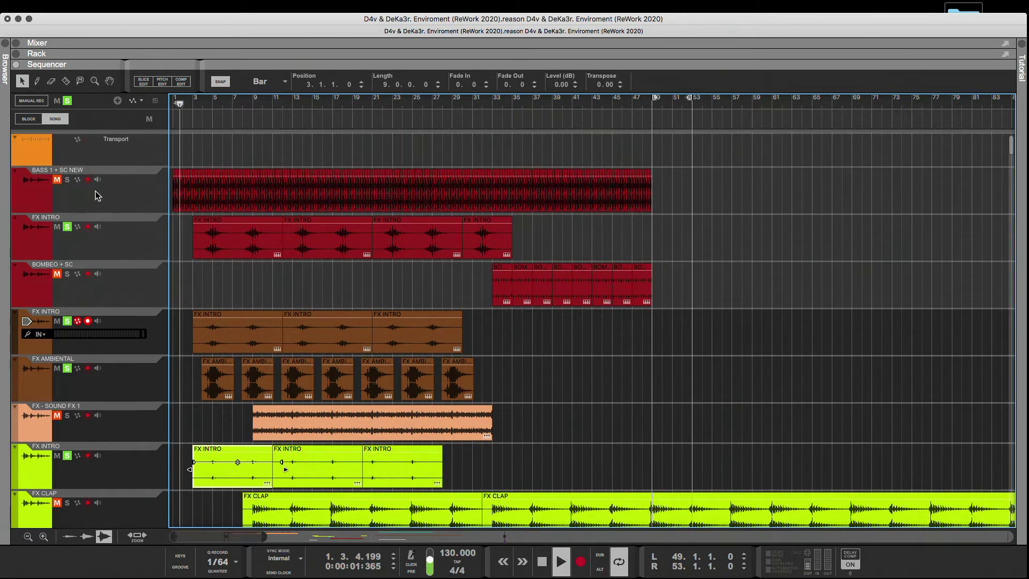
Clear all solos and mutes, and play the full intro from bar 1.
click(67, 101)
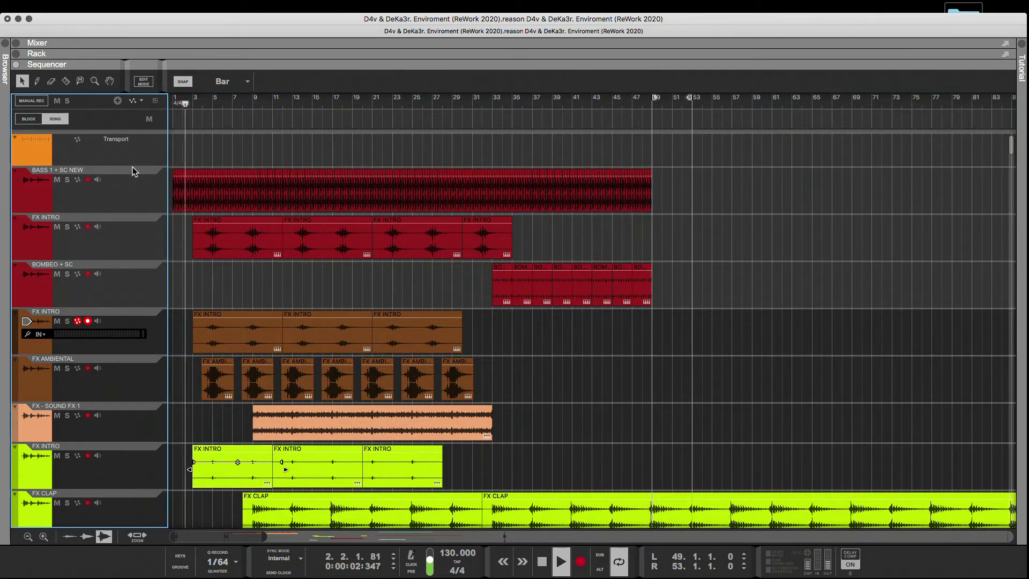
click(173, 105)
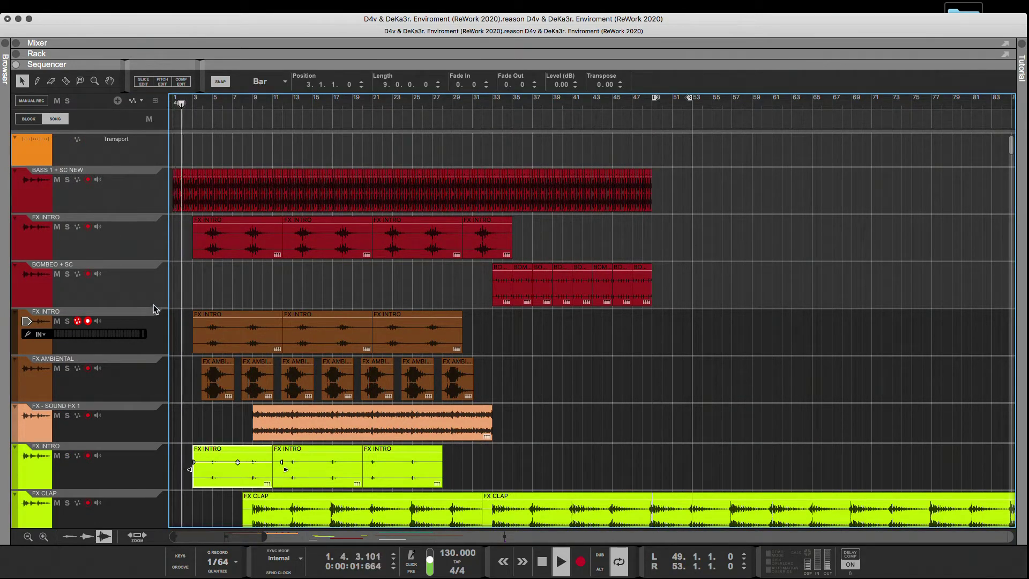
click(190, 343)
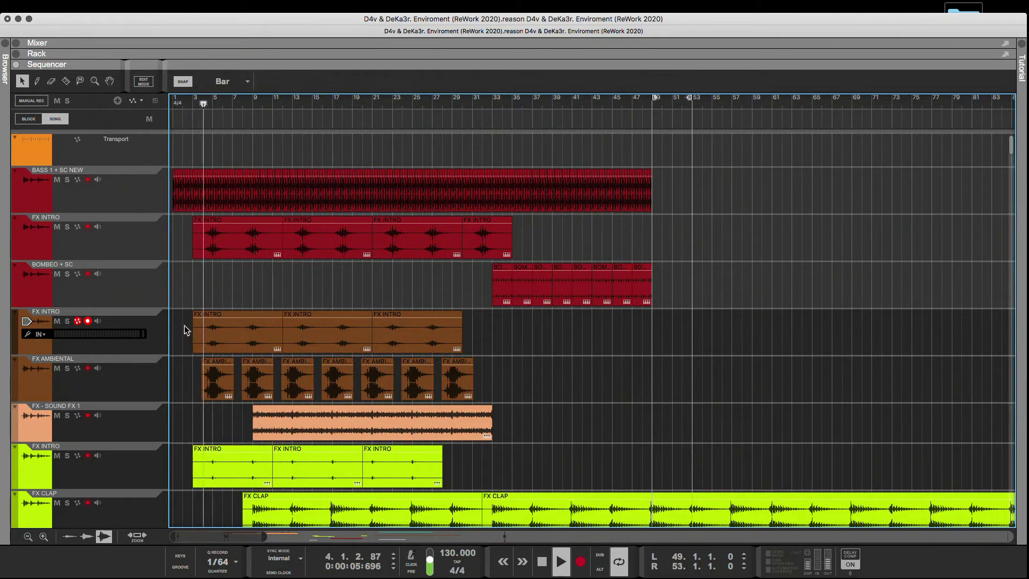
Move the second green FX INTRO clip one bar later, to start at bar 12.
click(120, 290)
scroll(160, 351, down, 2)
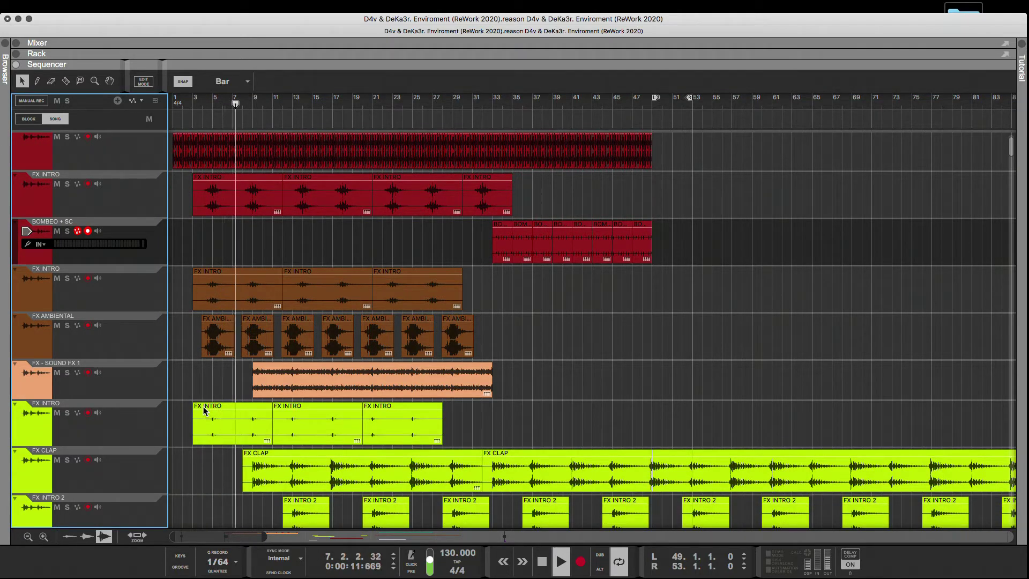
drag(307, 429, 325, 434)
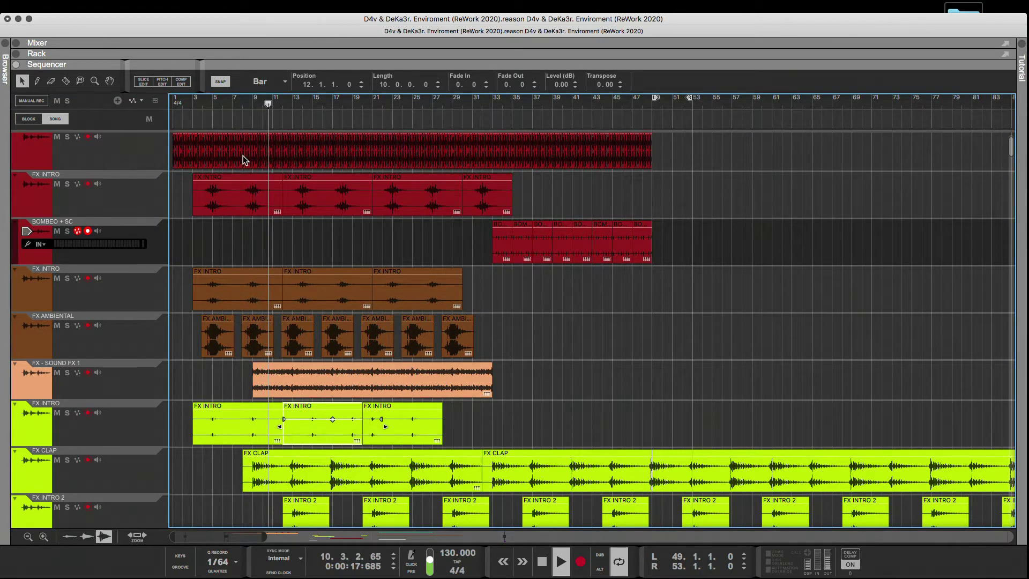
Replay the opening and shorten the first red FX INTRO clip to 5 bars, ending at bar 8.
click(187, 103)
click(255, 183)
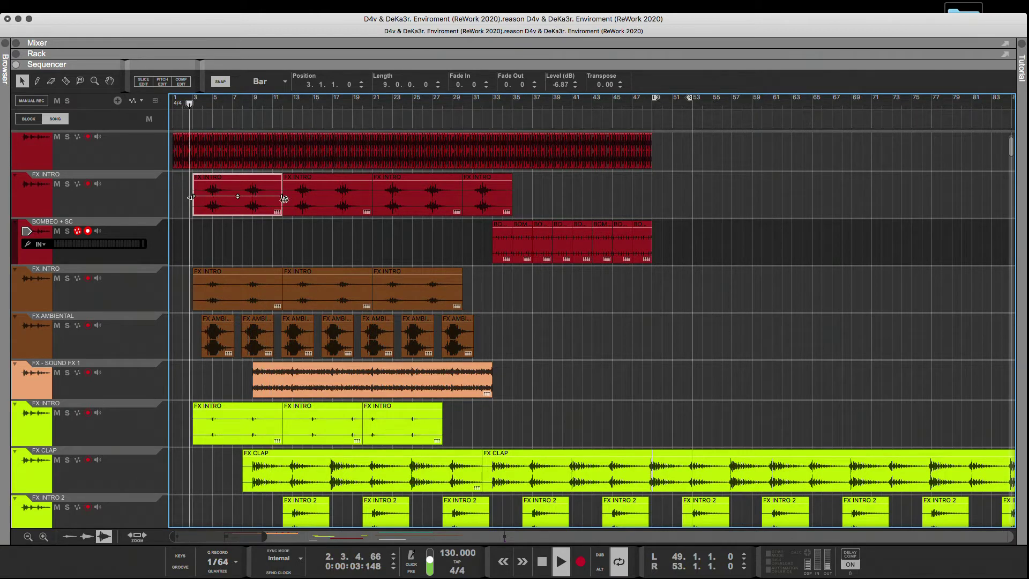
drag(284, 200, 232, 199)
click(247, 204)
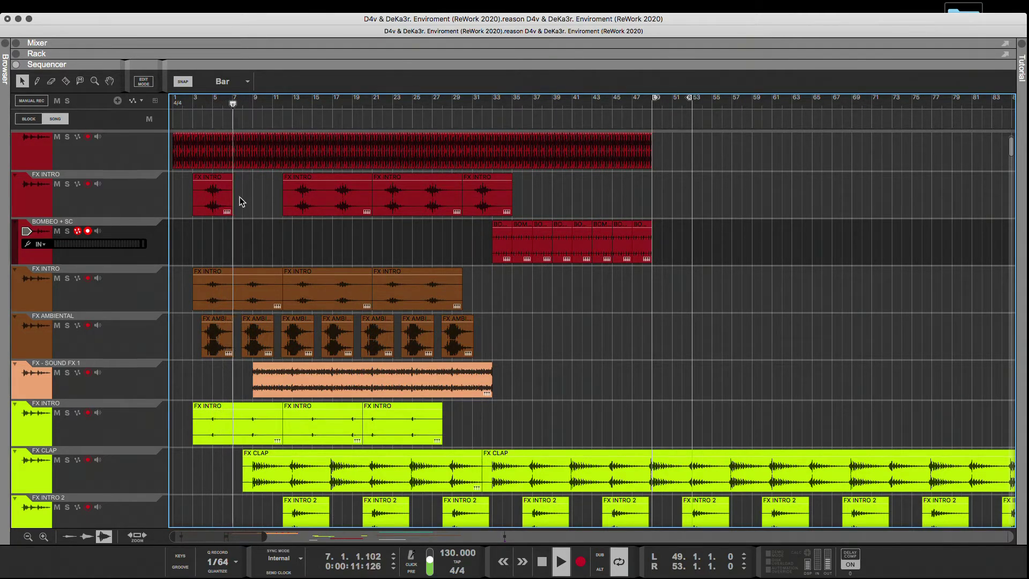
drag(227, 203, 253, 211)
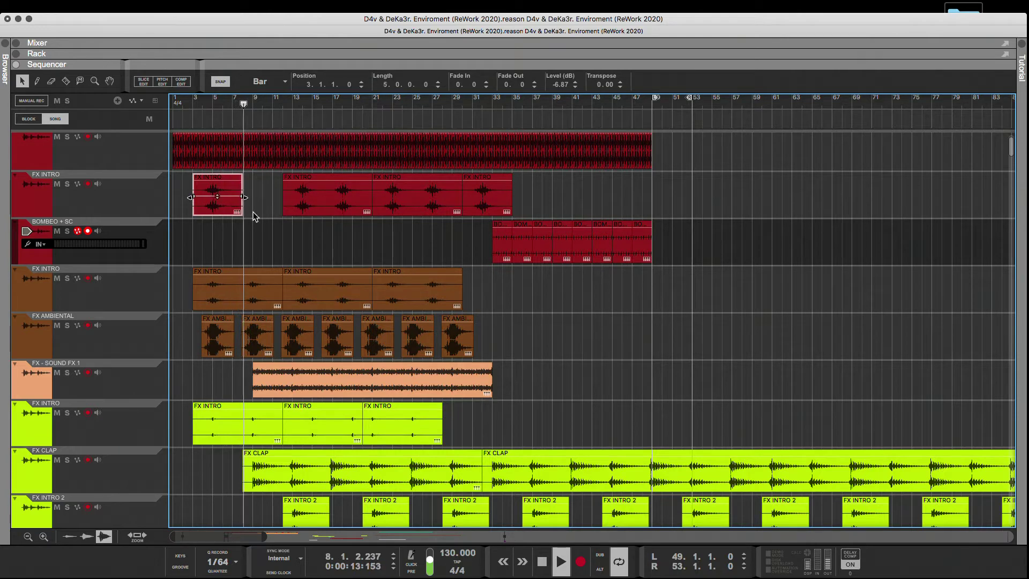
click(253, 211)
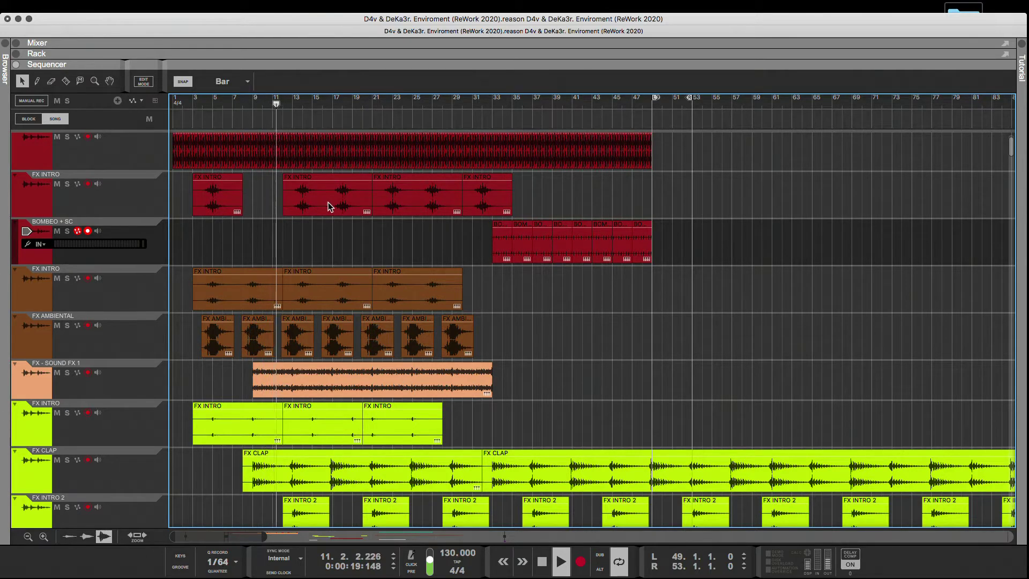
Shorten the second red FX INTRO clip to 5 bars.
click(368, 207)
drag(373, 198, 331, 197)
click(345, 198)
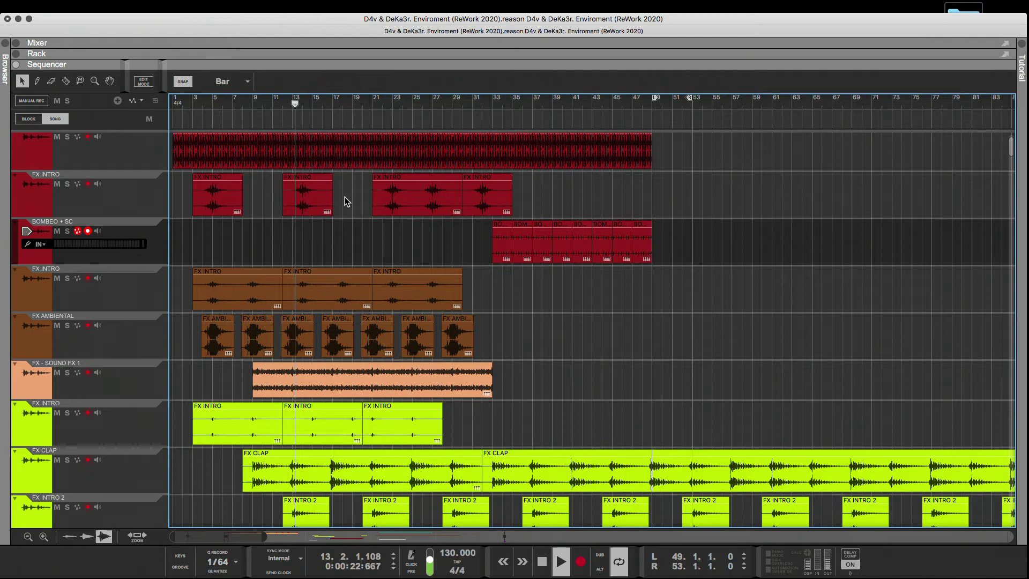
Replay the opening and move the second clips of the red and brown FX INTRO tracks to bar 11.
click(317, 204)
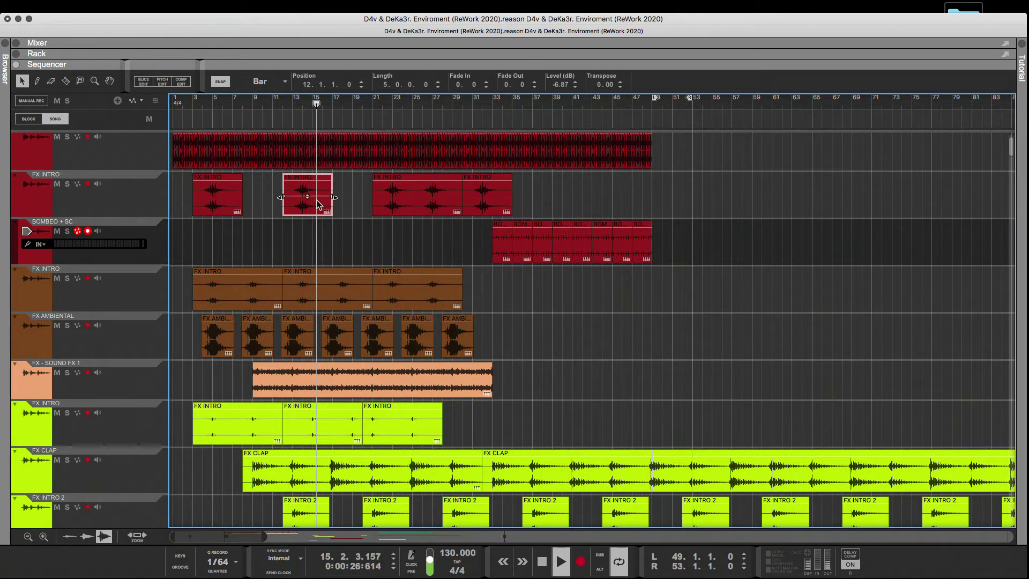
click(189, 106)
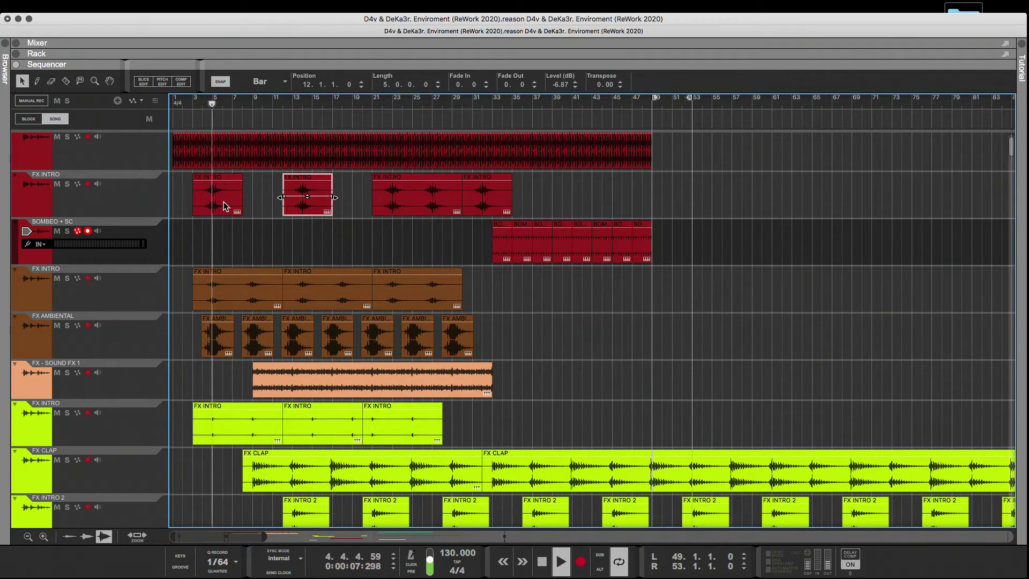
drag(308, 206, 299, 207)
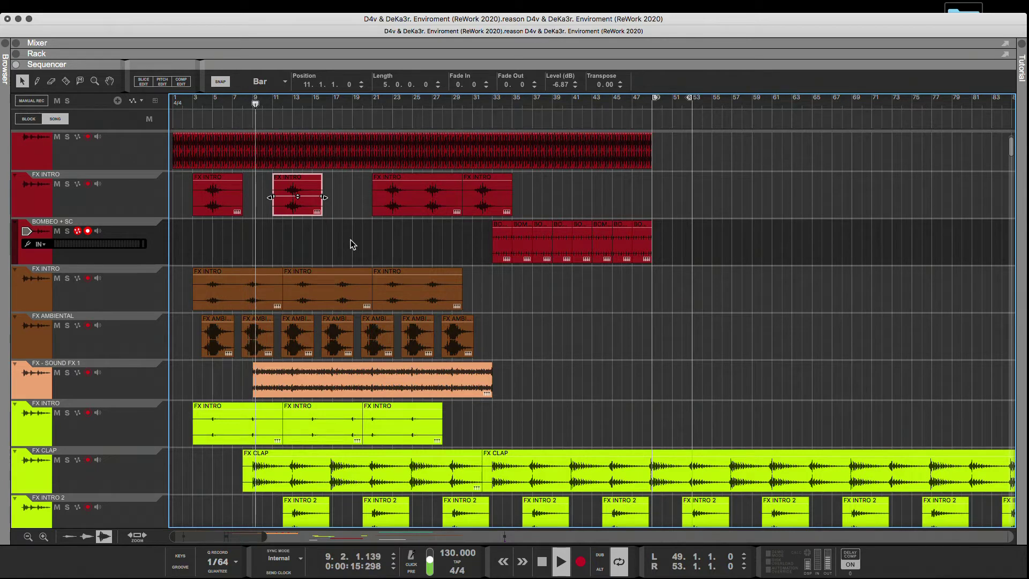
drag(344, 297, 334, 298)
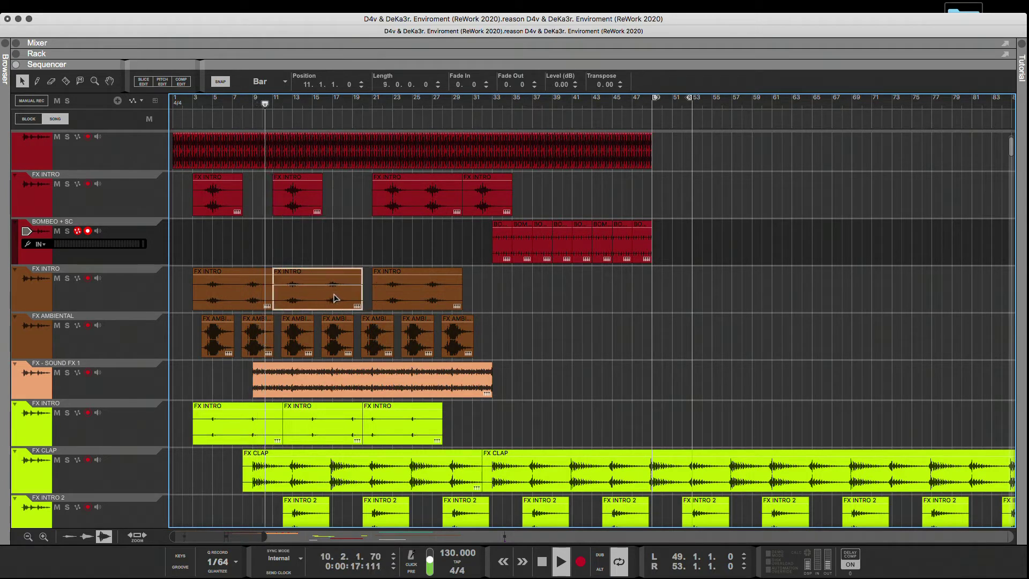
click(322, 252)
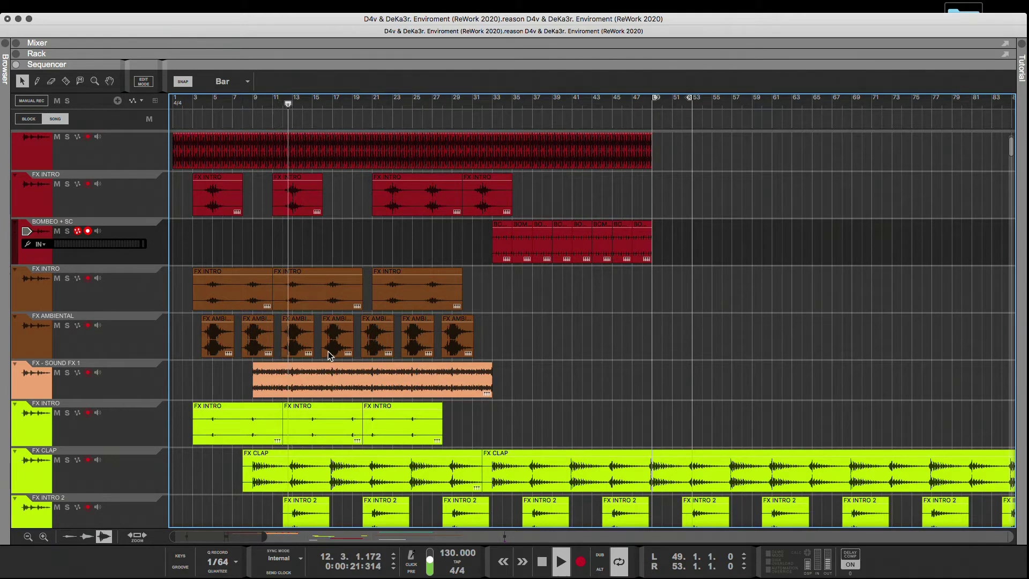
Move the third clips of the brown and red FX INTRO tracks to bar 19, and the last red clip to bar 29.
drag(393, 298, 384, 207)
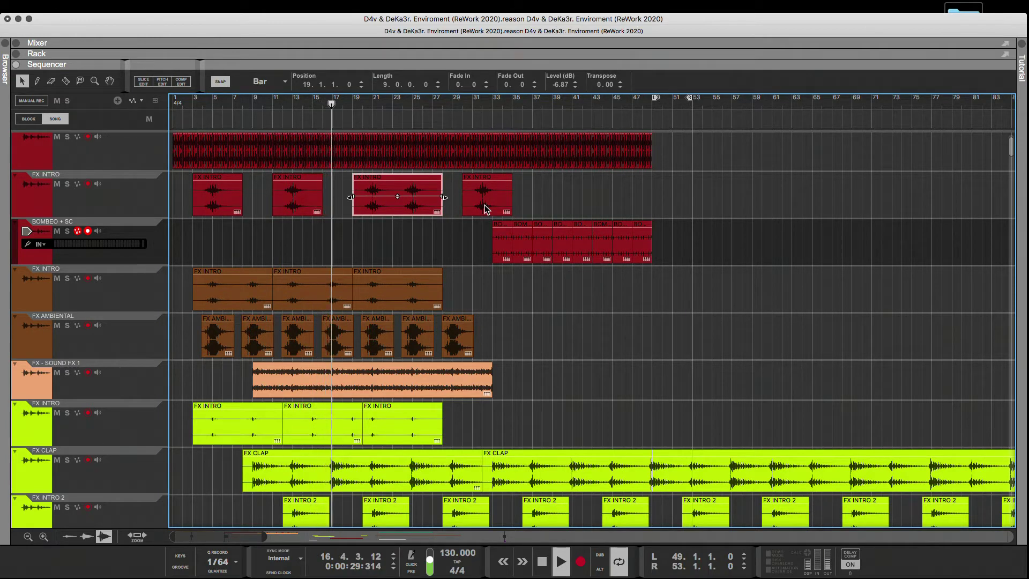
drag(484, 208, 478, 209)
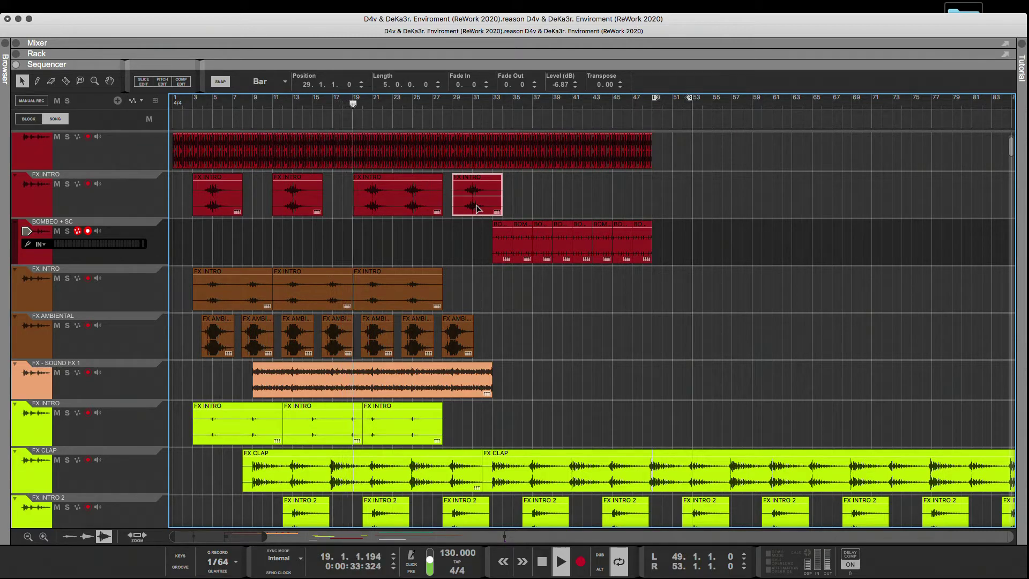
Briefly play from bar 1, then examine the lower tracks for further clips that belong to the intro.
click(179, 114)
scroll(219, 179, down, 3)
scroll(219, 179, down, 8)
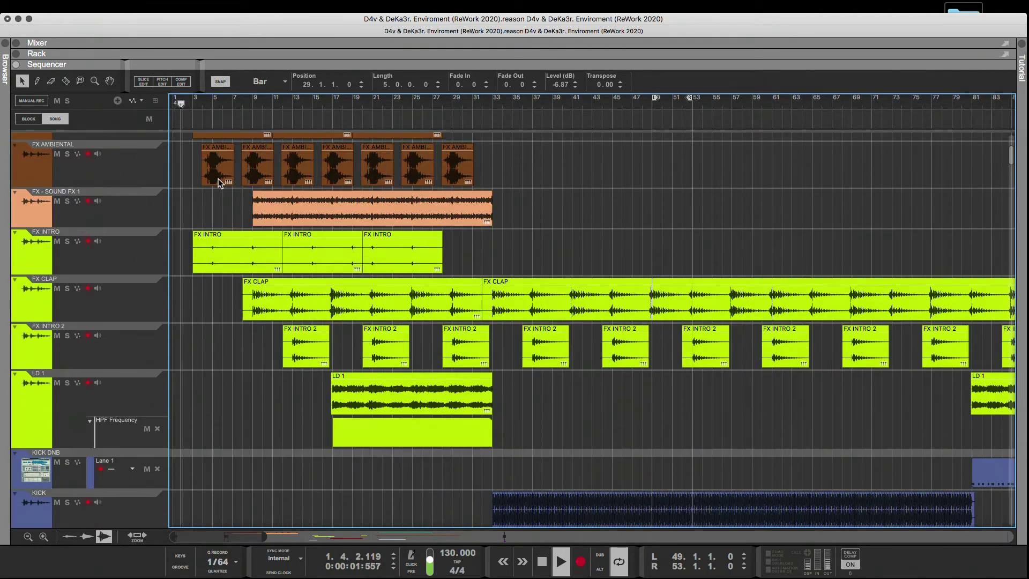
scroll(218, 180, down, 10)
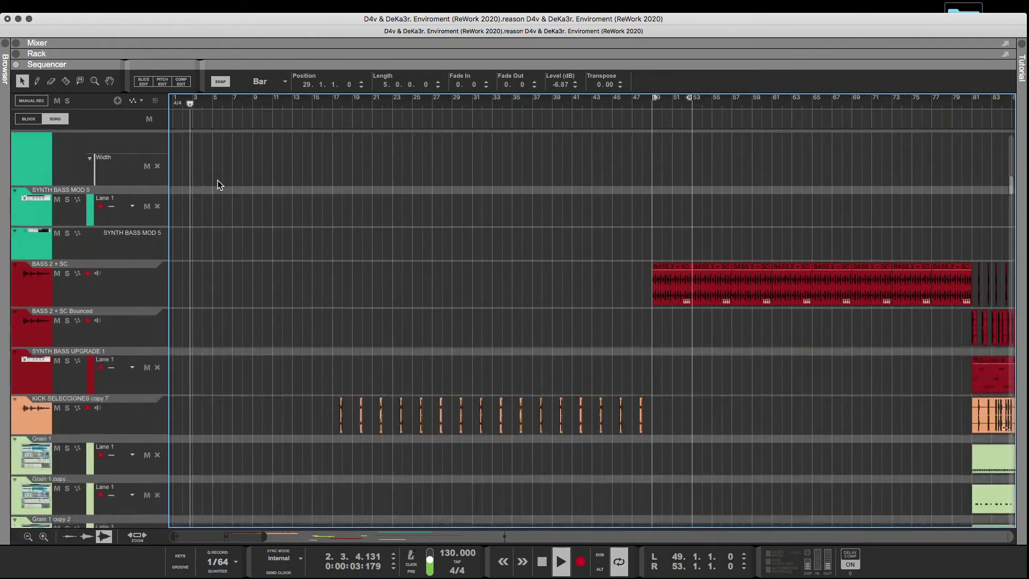
key(space)
click(18, 245)
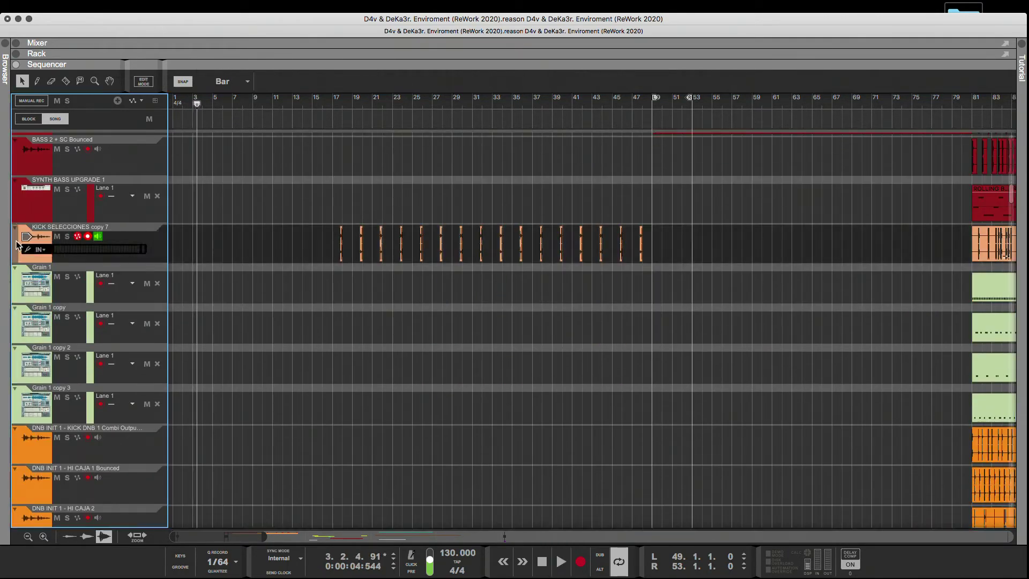
scroll(33, 249, down, 12)
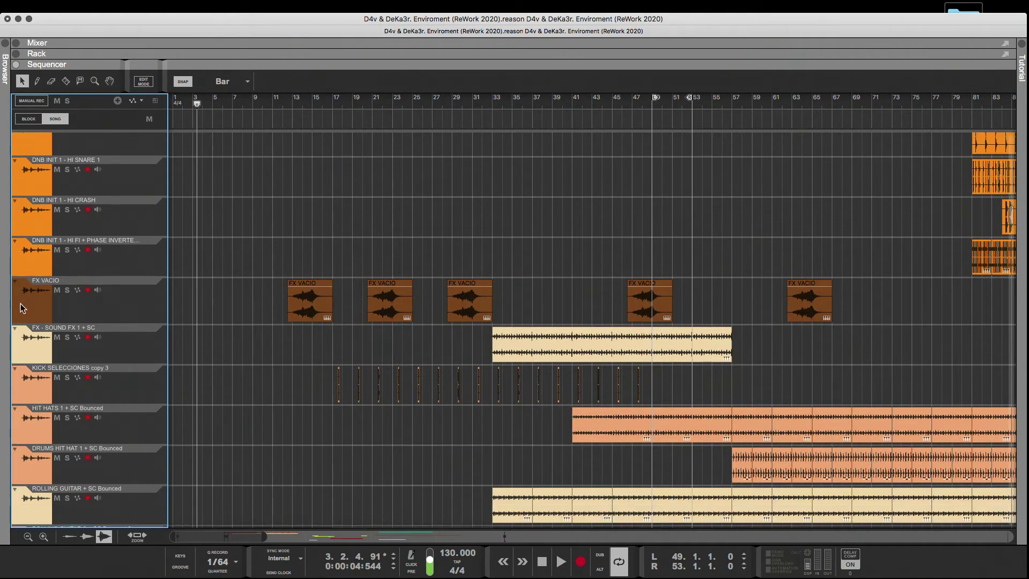
Select the FX VACIO and ROLLING GUITAR 2 + SC Bounced 2 tracks and move them directly below the FX - SOUND FX 1 track.
click(23, 308)
scroll(24, 308, down, 4)
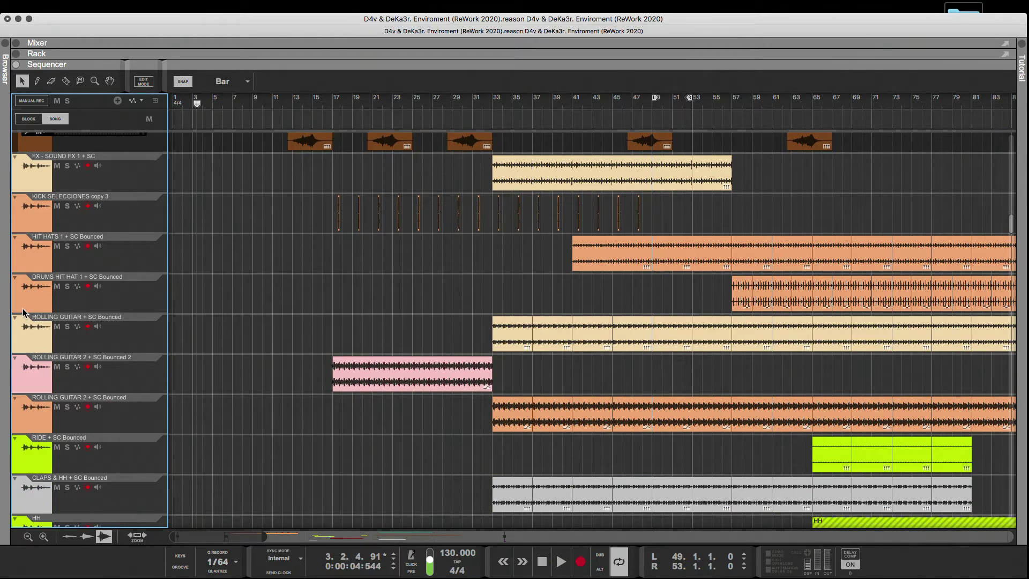
scroll(23, 308, down, 3)
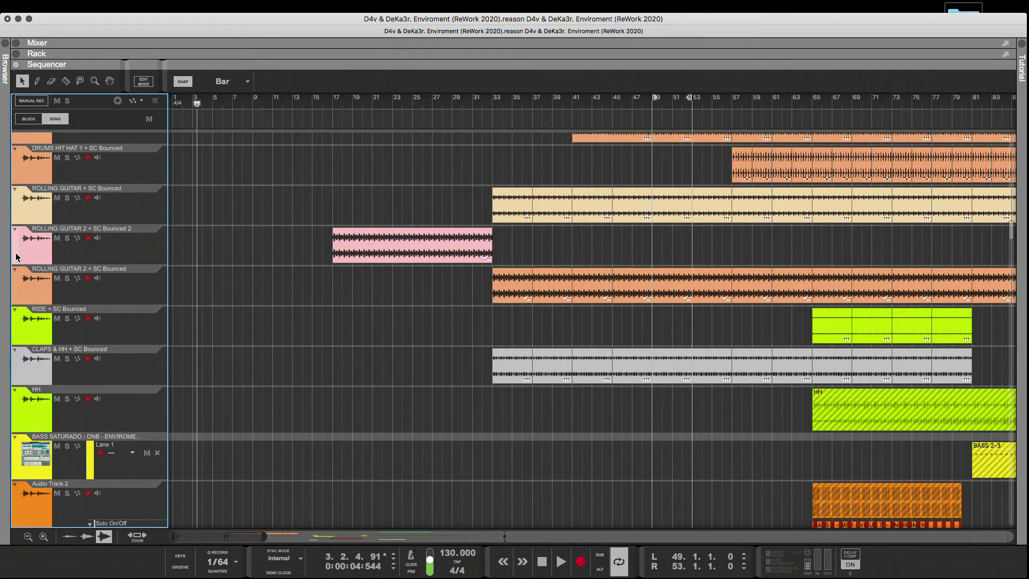
click(17, 257)
scroll(23, 262, up, 7)
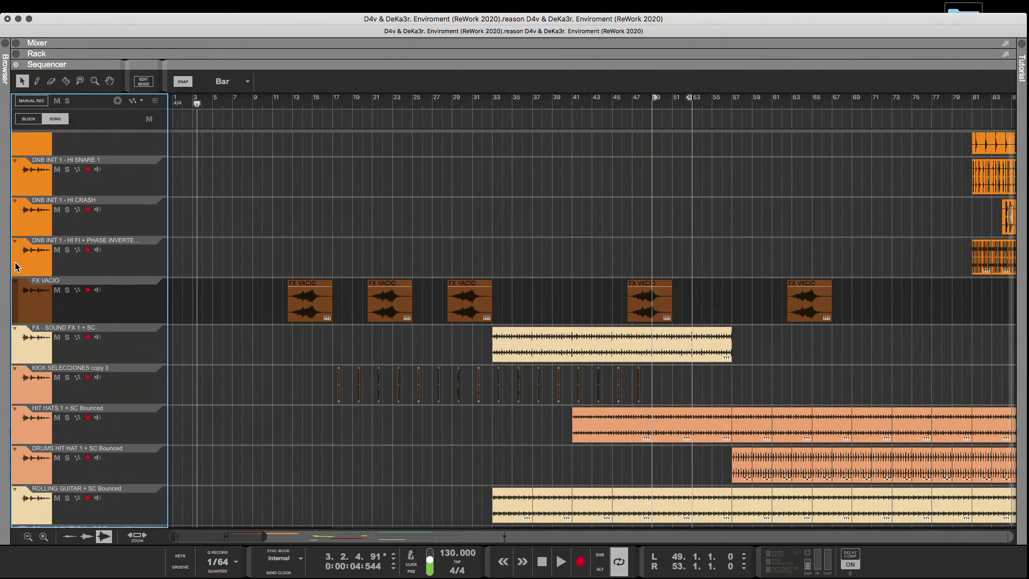
mouse_move(14, 307)
mouse_down()
mouse_move(23, 198)
mouse_move(53, 89)
mouse_move(84, 181)
mouse_move(77, 261)
mouse_up()
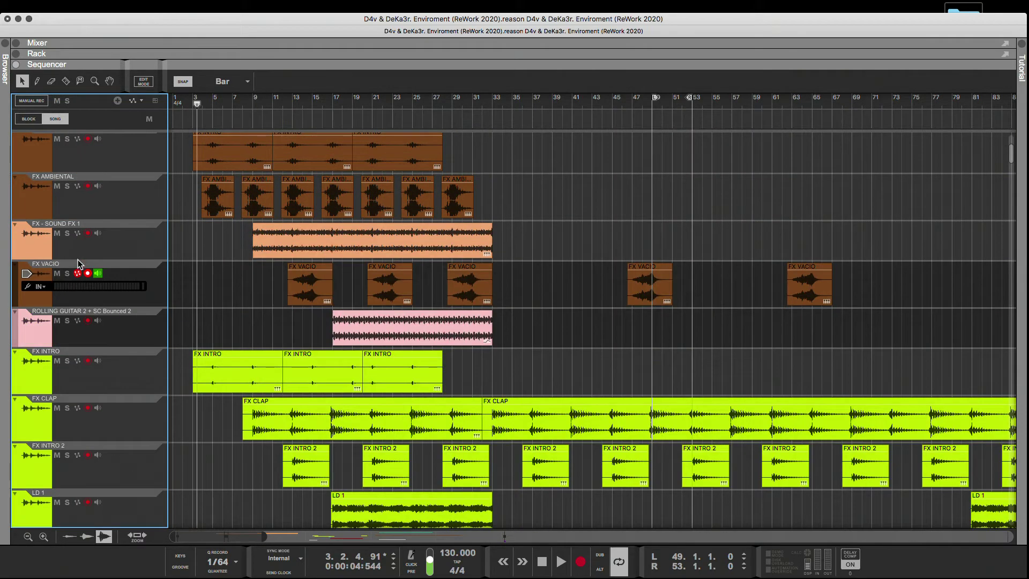
click(208, 266)
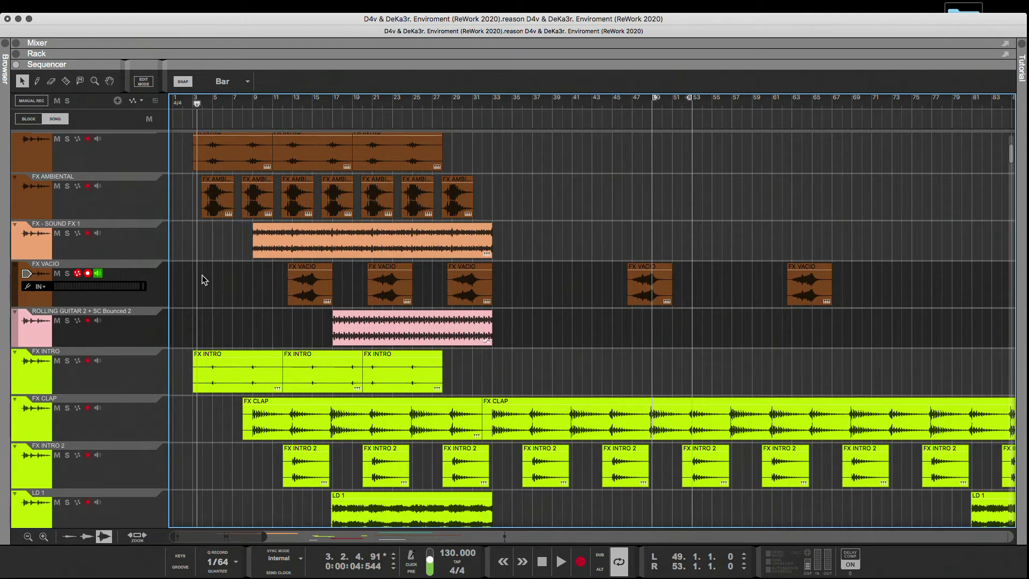
click(140, 239)
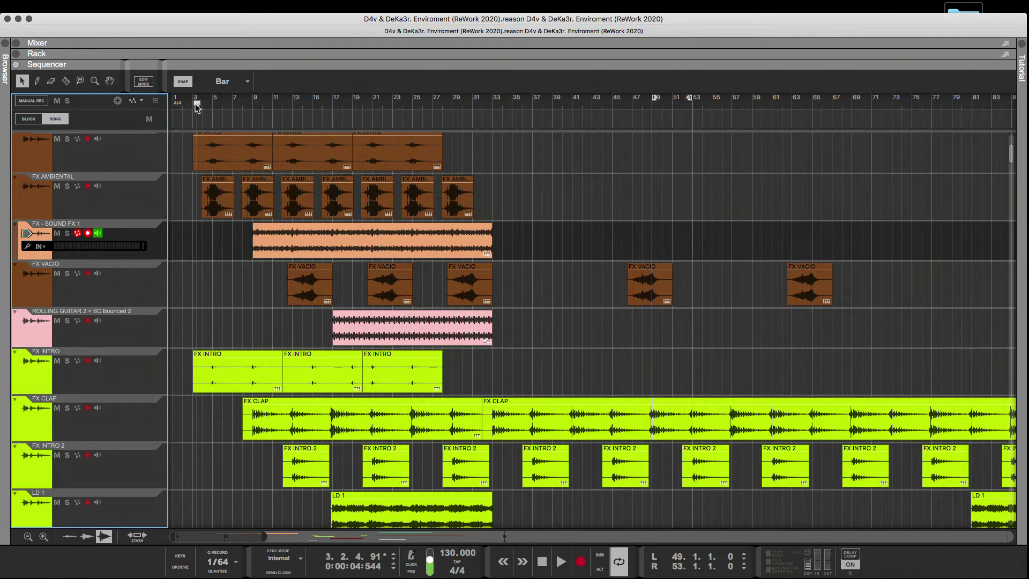
Play the intro from bar 1 and review the regrouped intro tracks from the red FX INTRO down to LD 1.
drag(197, 105, 176, 111)
key(space)
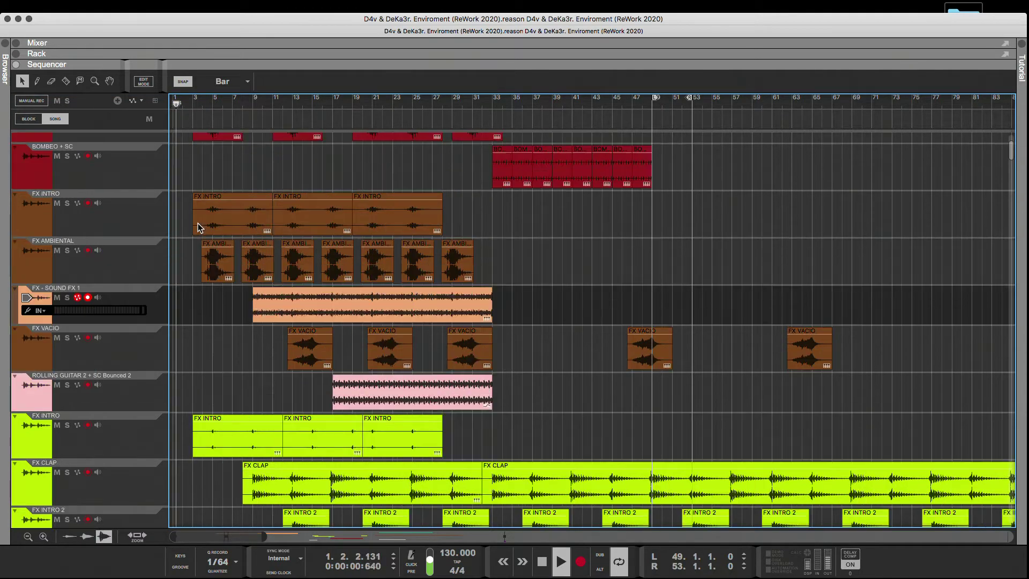
scroll(198, 223, up, 4)
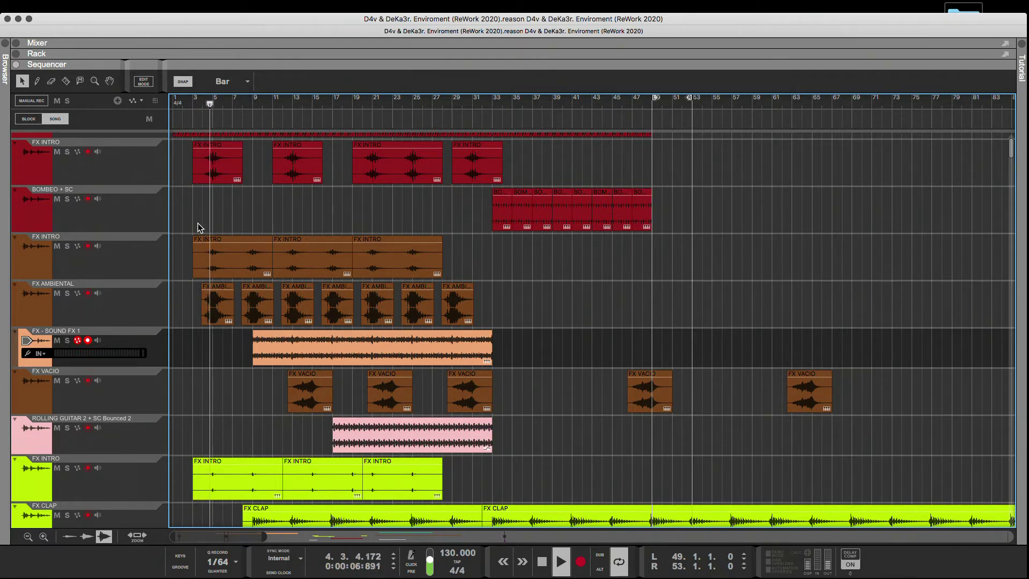
scroll(198, 228, down, 4)
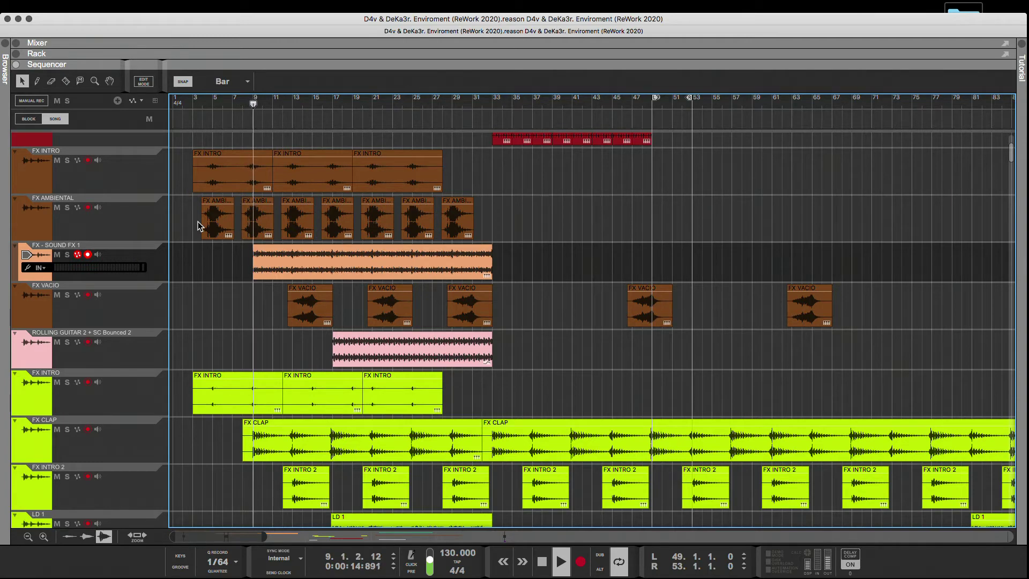
scroll(197, 222, down, 2)
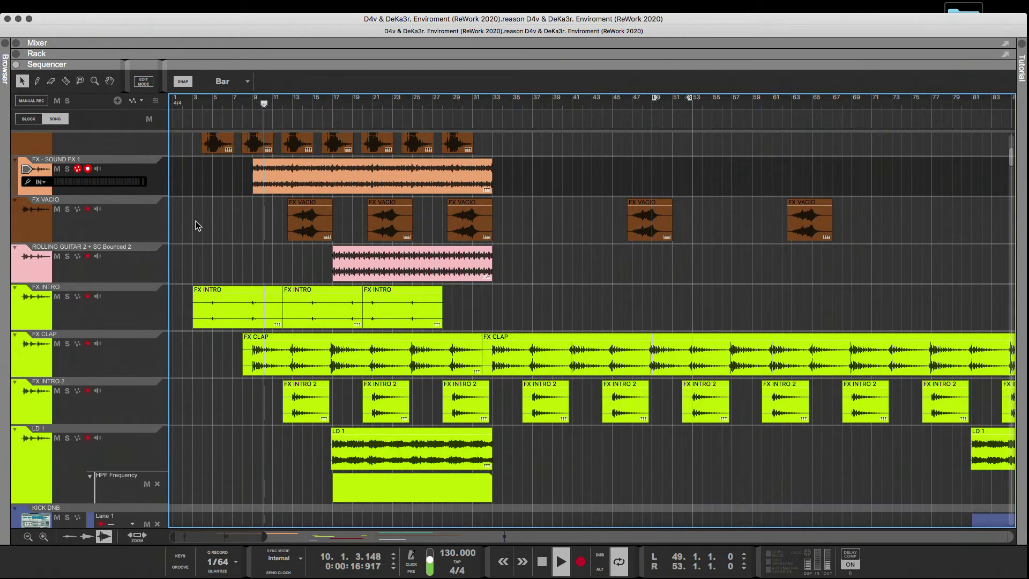
scroll(196, 221, up, 4)
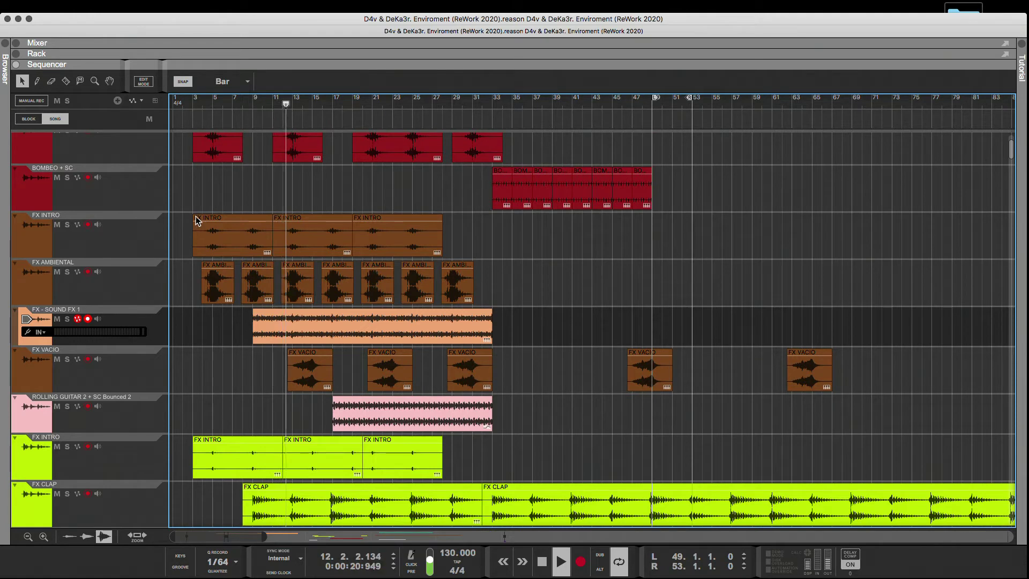
Divide the first brown FX INTRO clip at bar 8 into a 5-bar part and a 4-bar part.
click(226, 246)
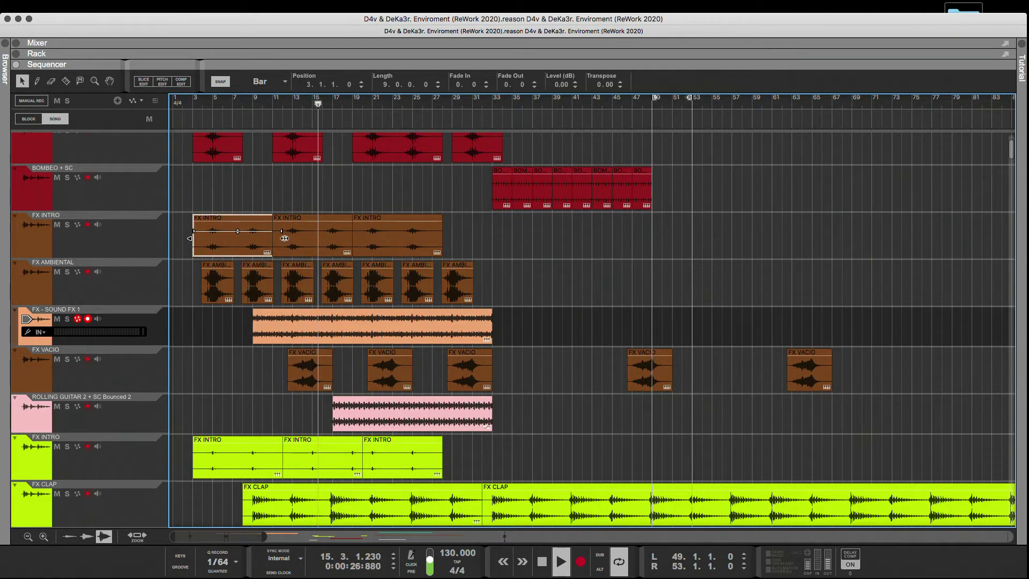
drag(268, 240, 242, 241)
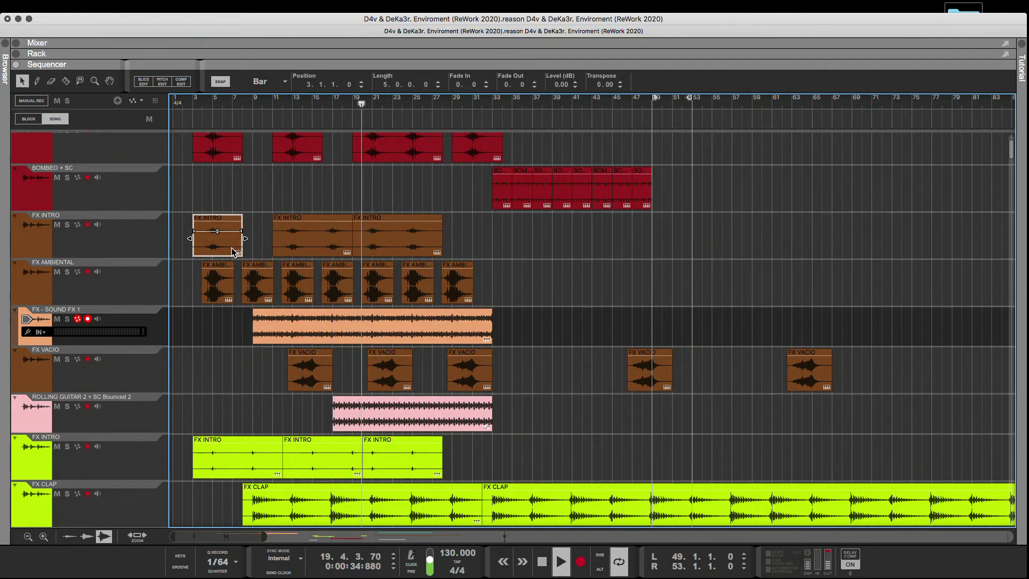
mouse_move(233, 252)
mouse_down()
mouse_move(276, 259)
mouse_move(242, 239)
mouse_up()
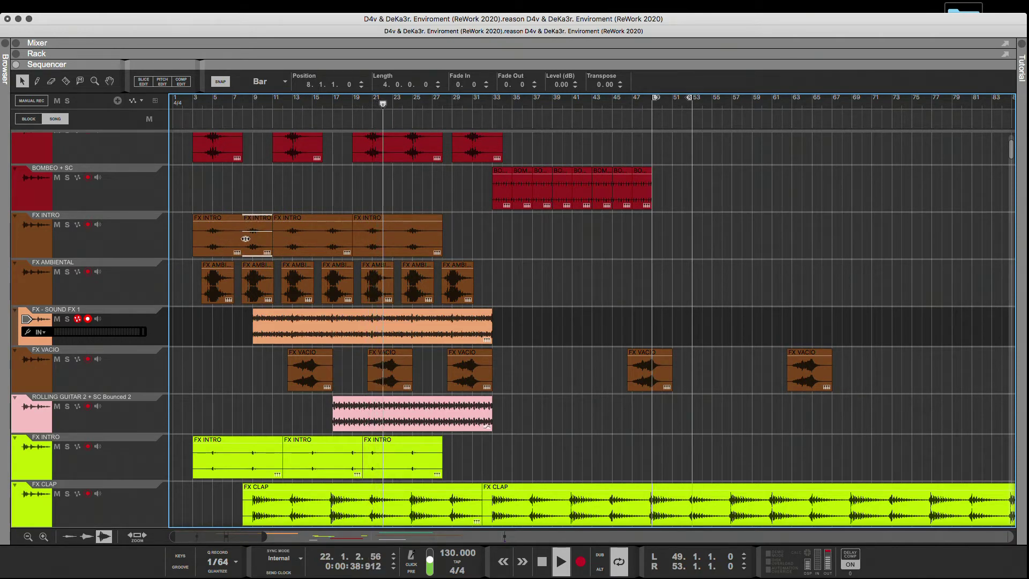
Replace the two 9-bar clips on the brown FX INTRO track with repeats of the 4-bar clip, filling the track up to bar 32.
click(253, 202)
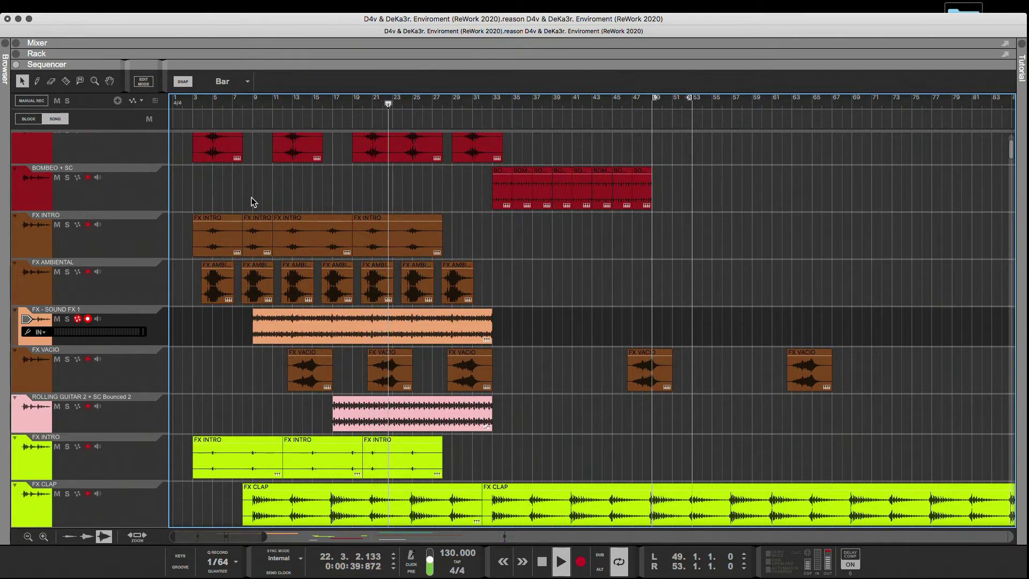
click(249, 239)
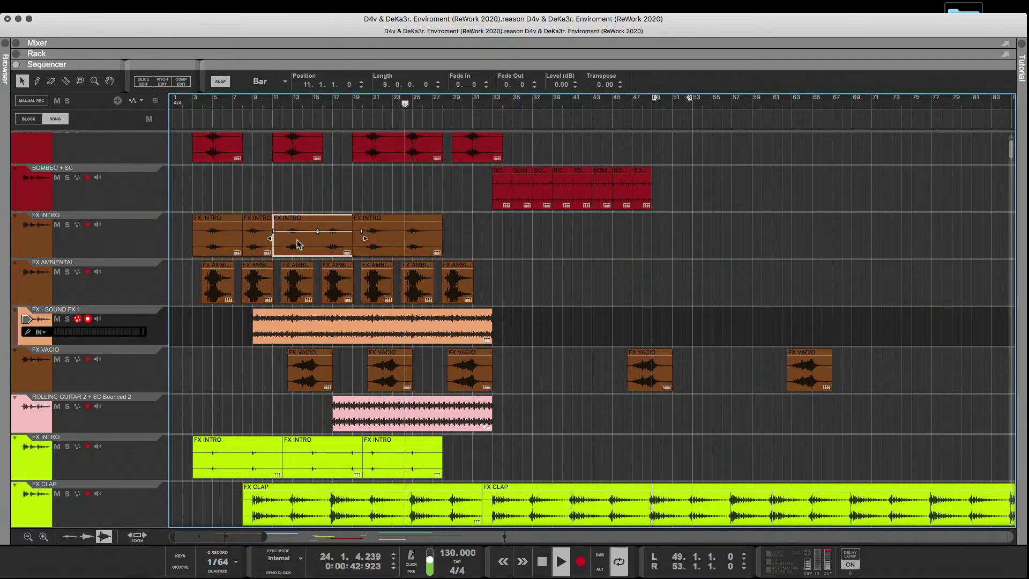
drag(301, 241, 358, 248)
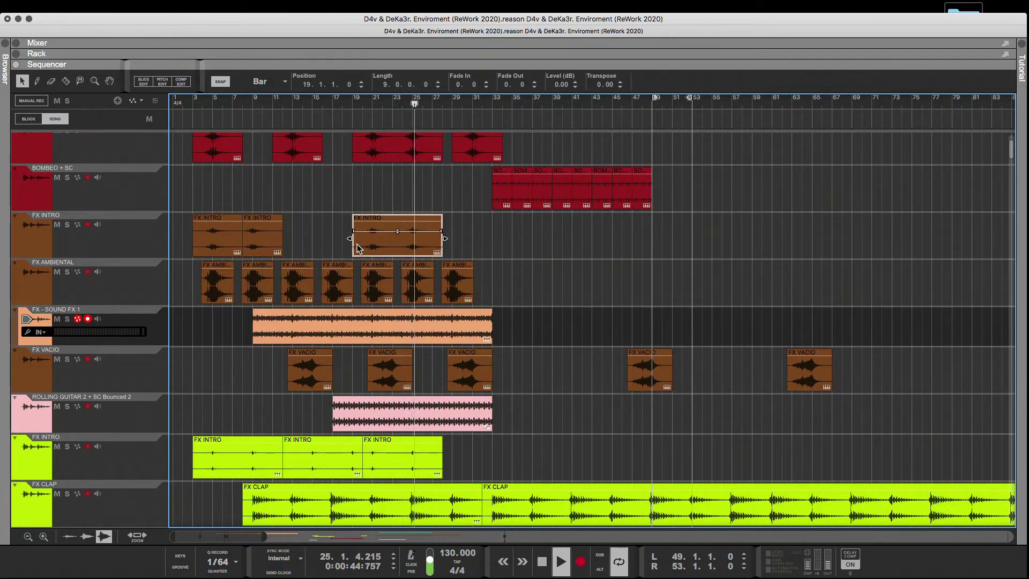
key(Delete)
drag(269, 245, 462, 230)
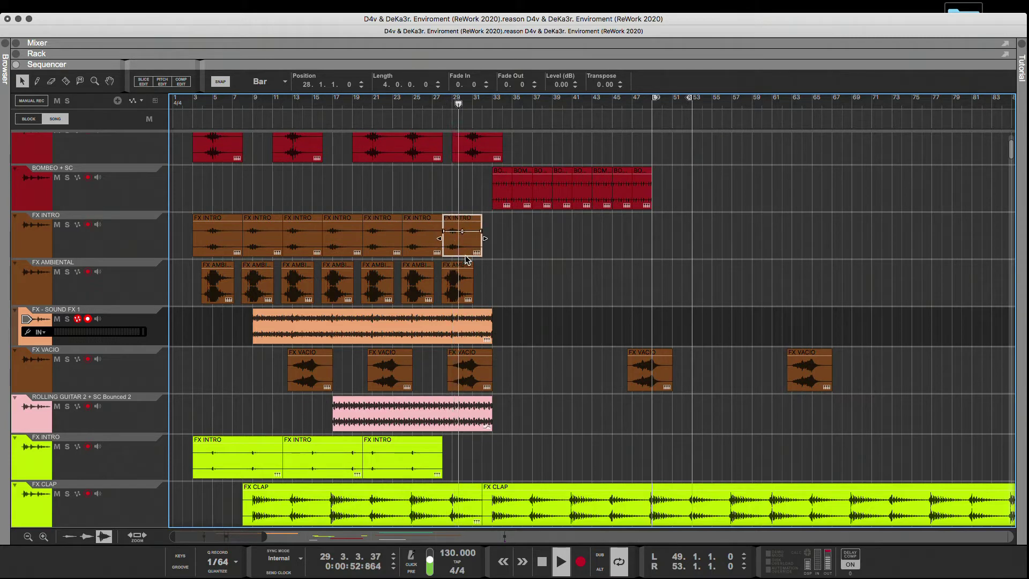
click(494, 252)
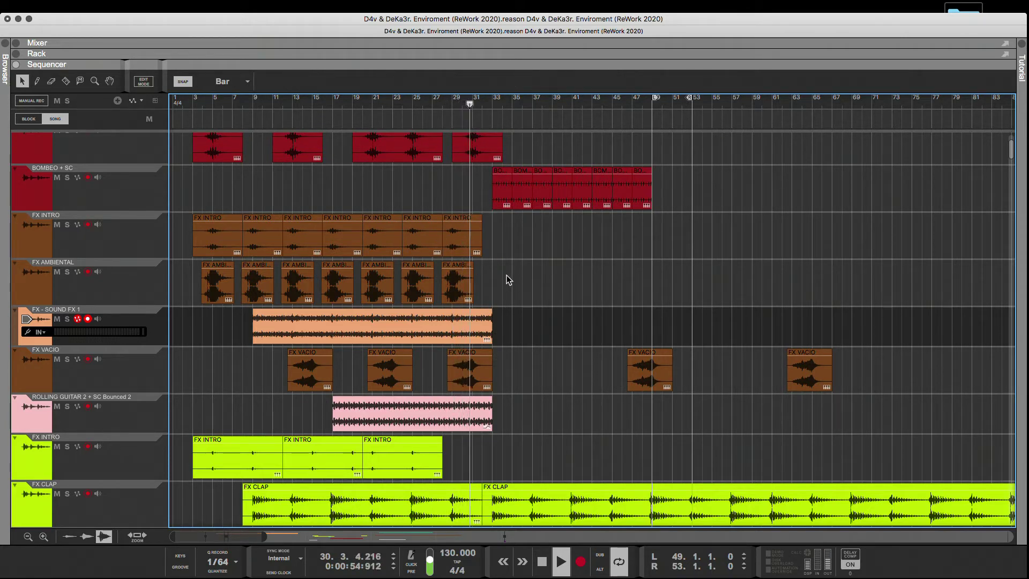
Lengthen all seven FX AMBIENTAL clips together so that each one reaches the start of the next.
drag(490, 282, 242, 289)
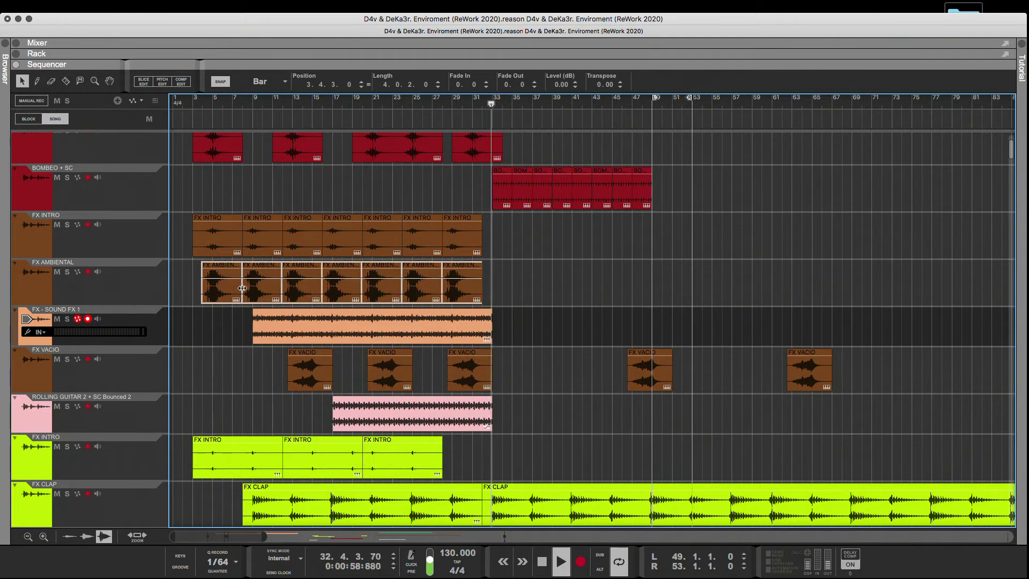
click(554, 280)
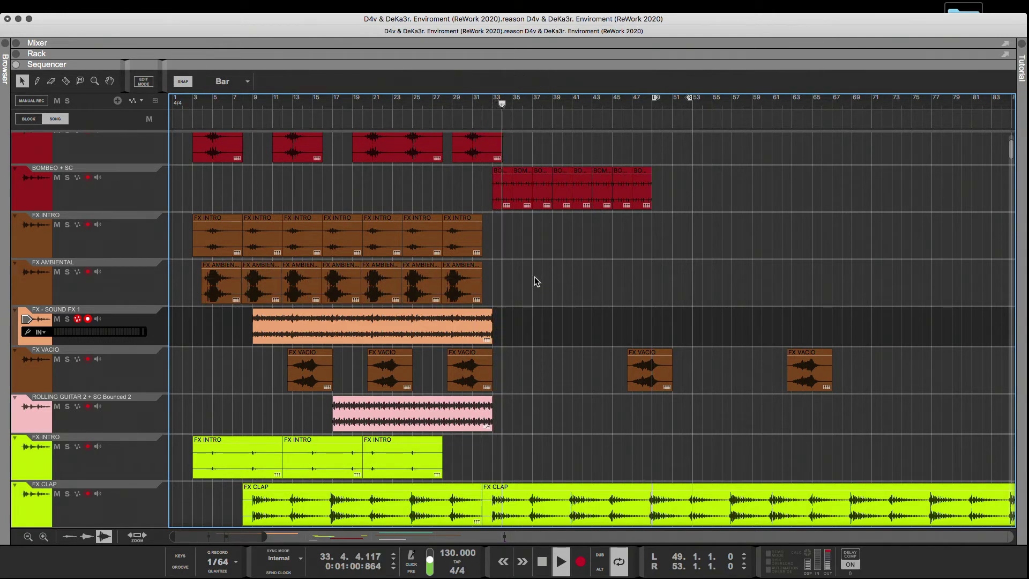
Set the loop range from bar 1 to bar 49 and stop playback.
scroll(454, 226, up, 3)
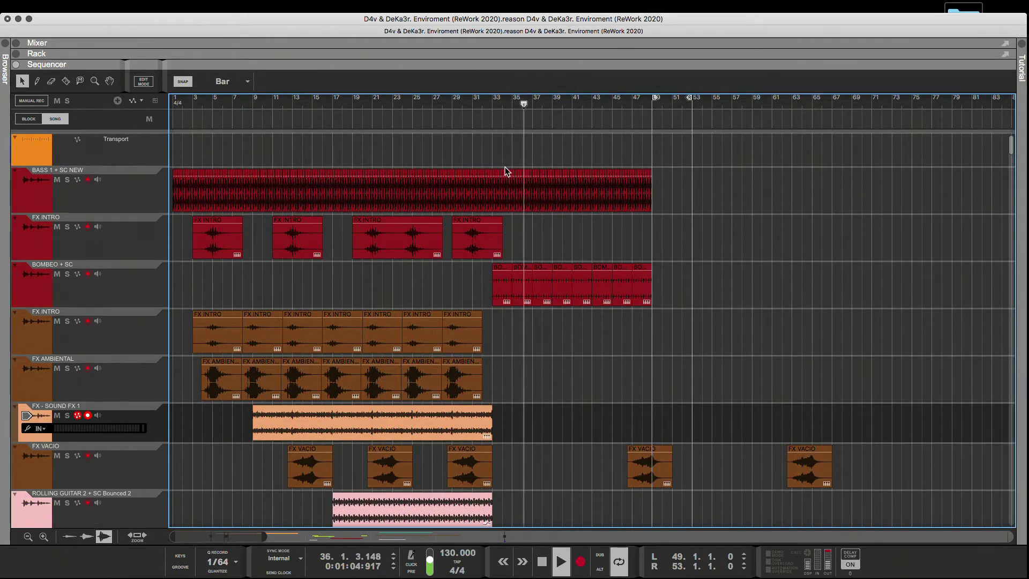
alt+click(490, 102)
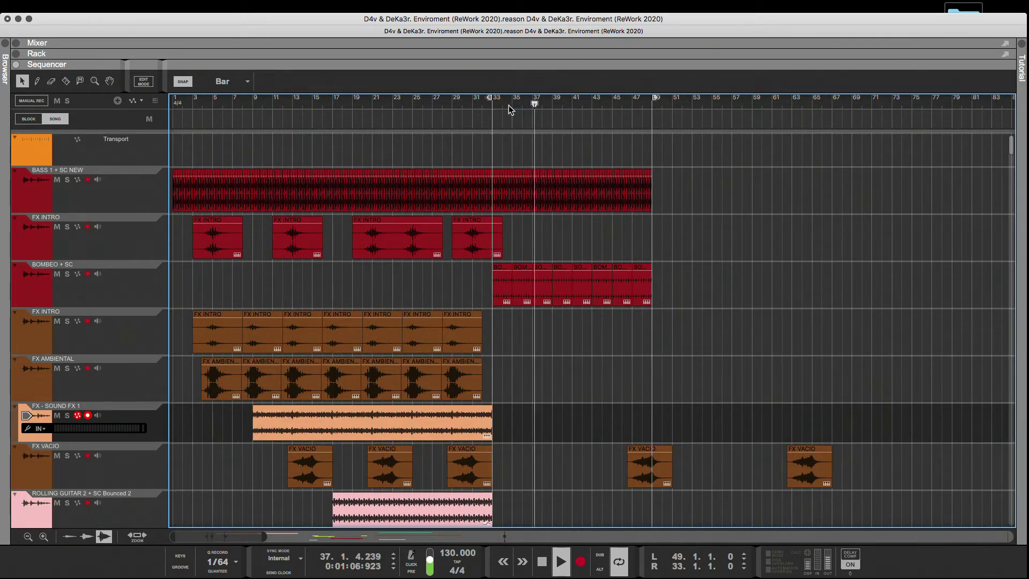
drag(655, 98, 472, 138)
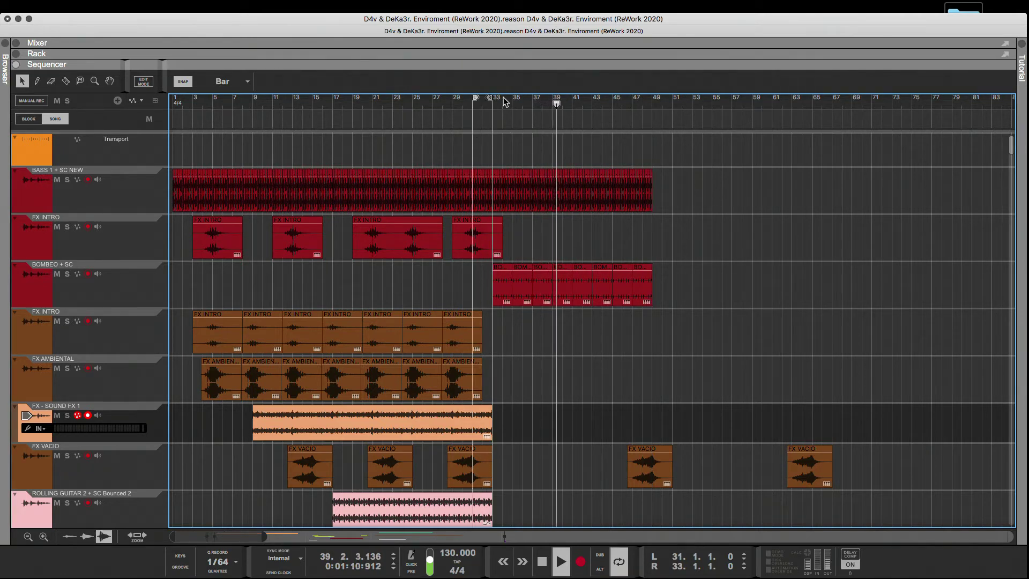
drag(492, 101, 647, 110)
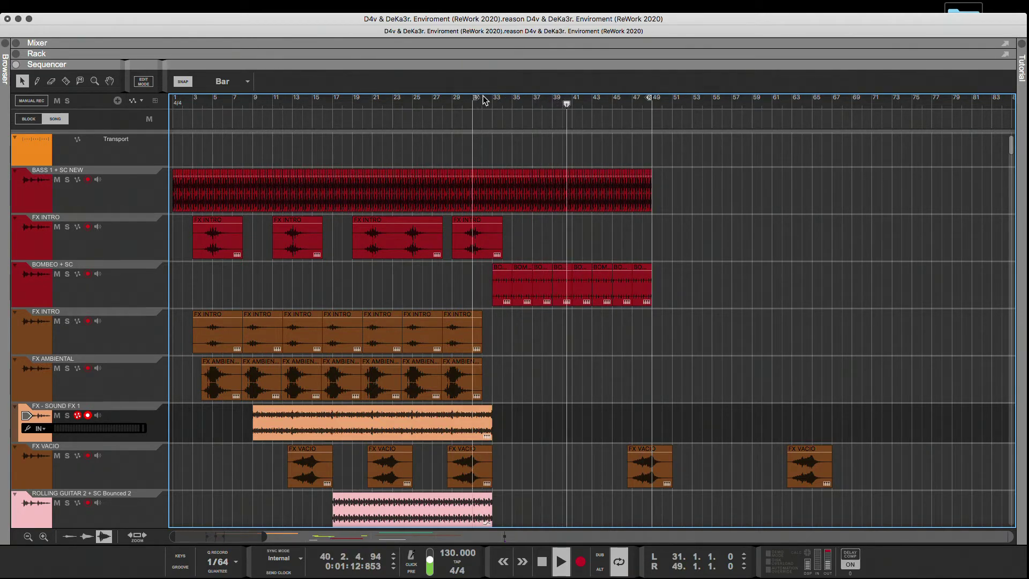
drag(475, 98, 496, 100)
drag(423, 105, 110, 98)
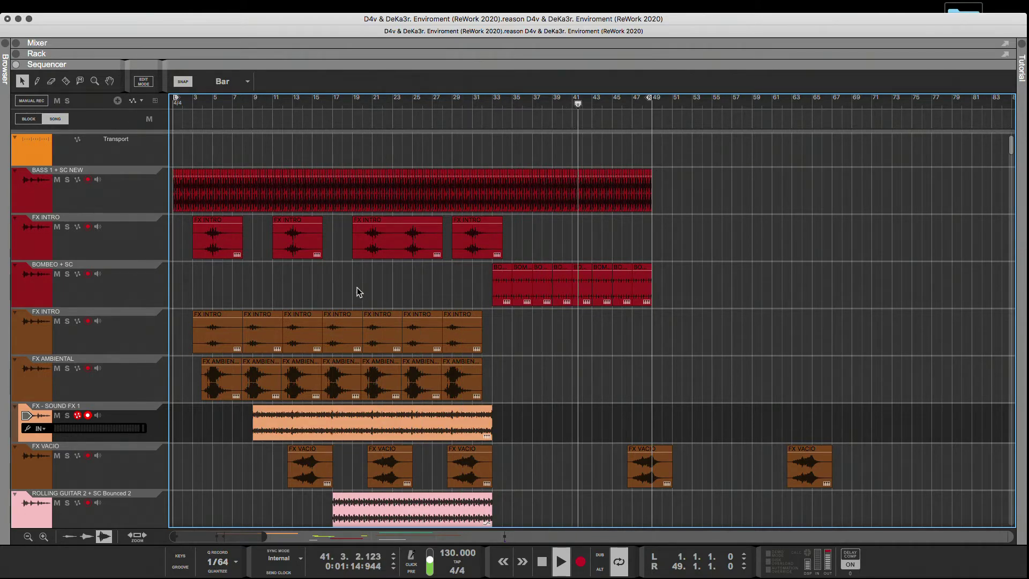
key(space)
Select the LD 1 track and restart playback from bar 1.
scroll(363, 338, down, 15)
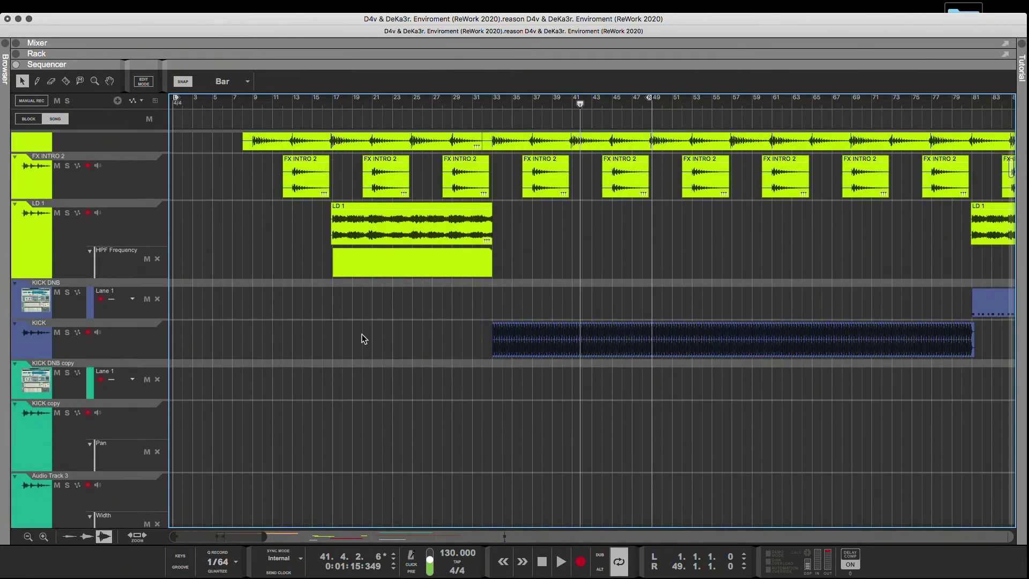
click(49, 239)
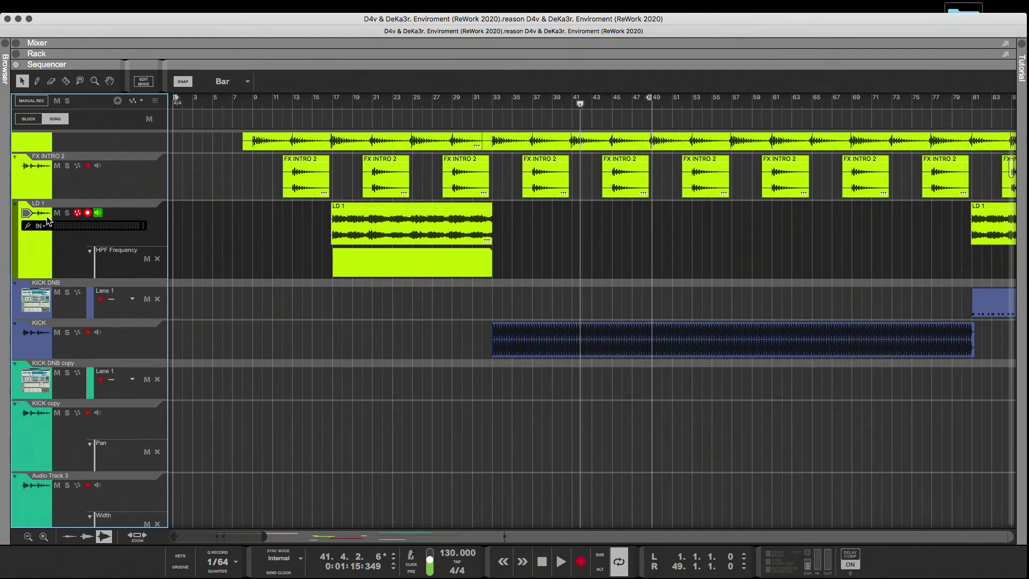
click(173, 106)
key(space)
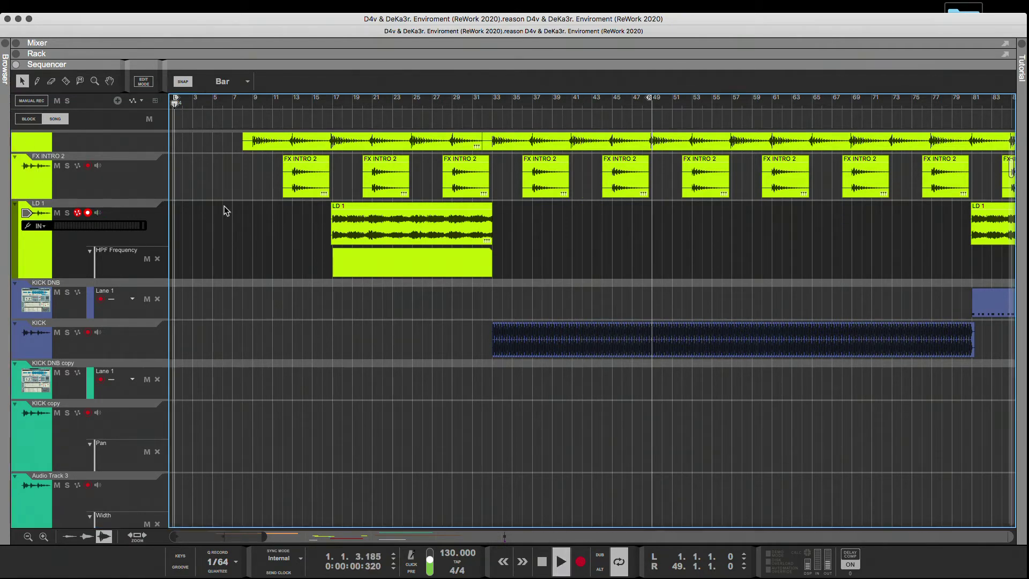
Shorten the first green FX INTRO clip to 4 bars and duplicate it at bar 7.
scroll(224, 205, up, 5)
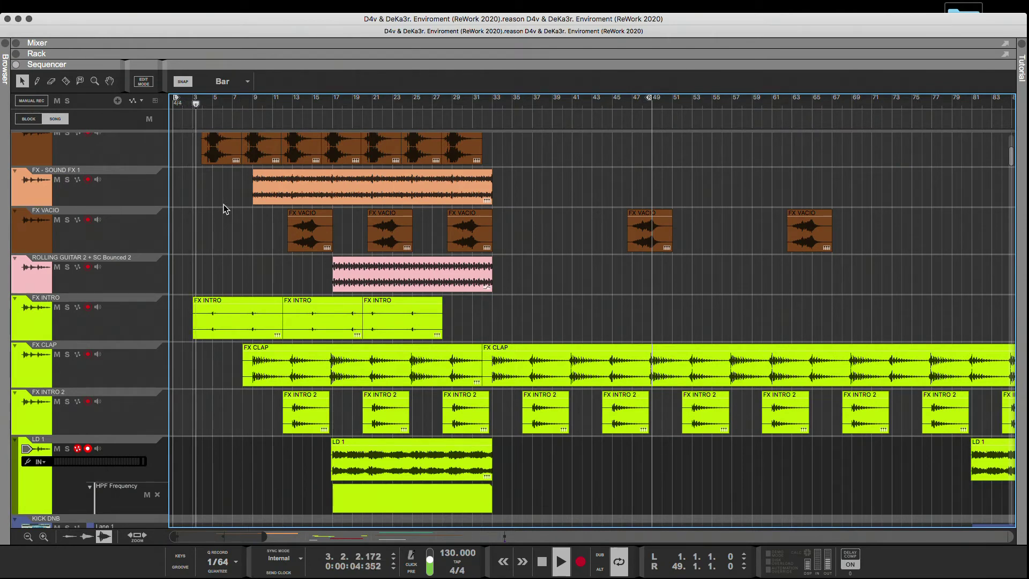
scroll(223, 204, up, 1)
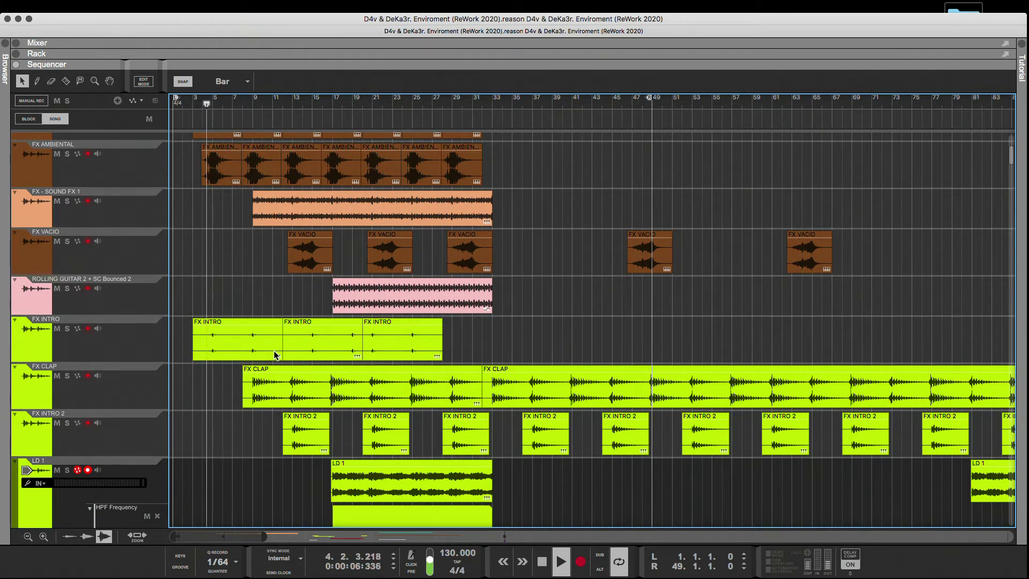
click(277, 351)
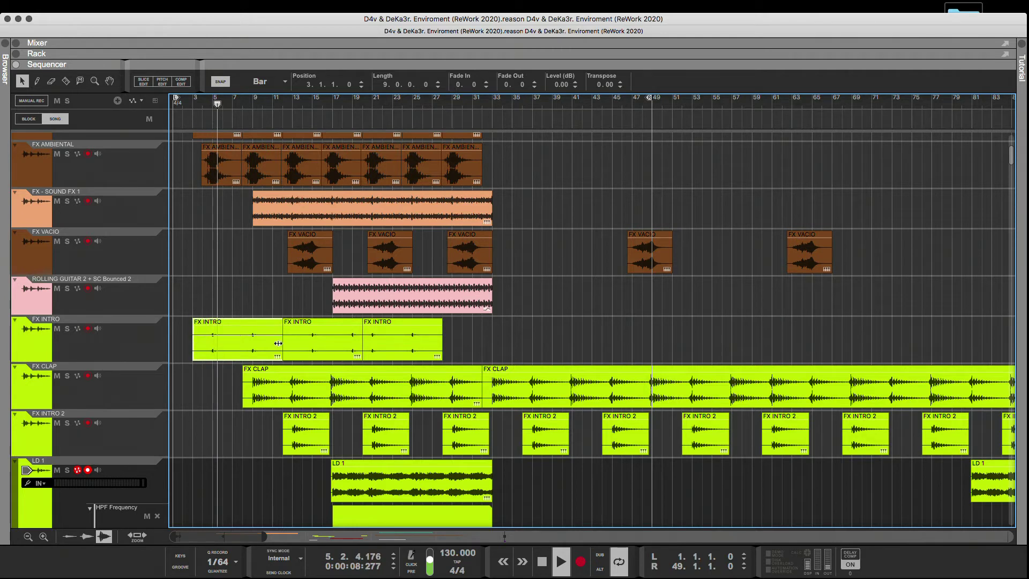
drag(283, 343, 232, 341)
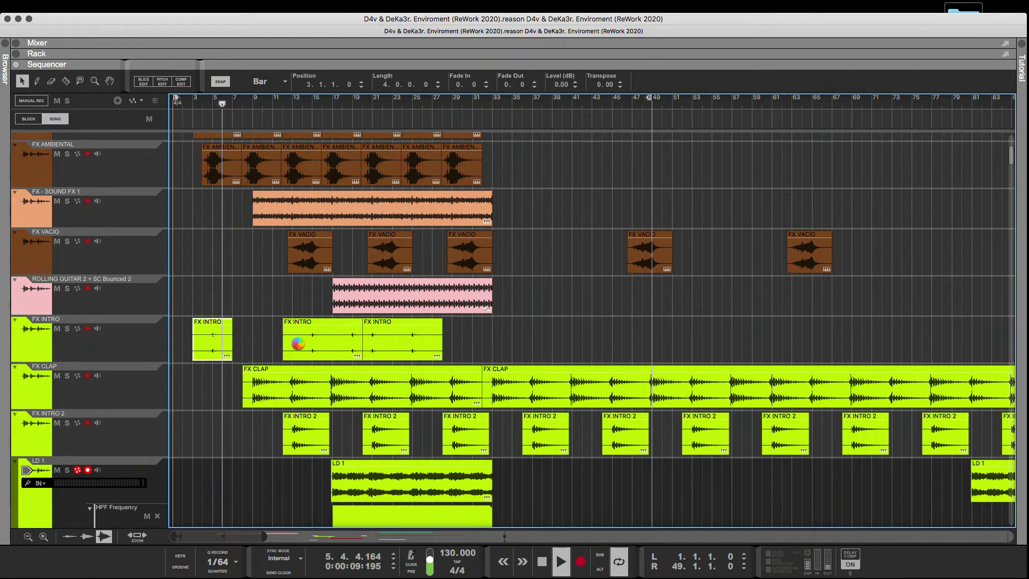
key(super+d)
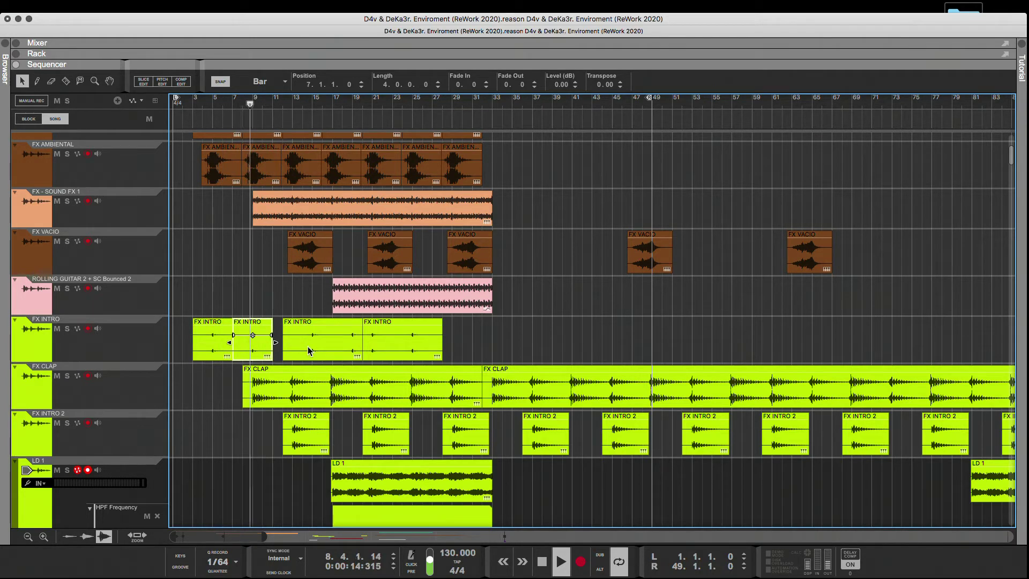
Delete the two remaining long clips on the green FX INTRO track and place copies of the 4-bar clip at bars 11 and 15.
click(315, 351)
key(Delete)
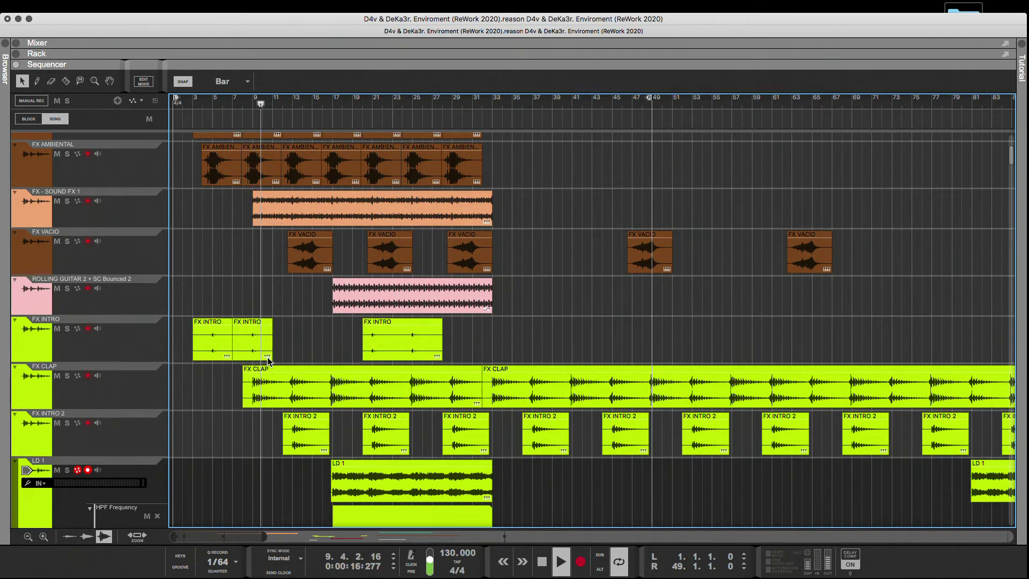
drag(247, 353, 294, 349)
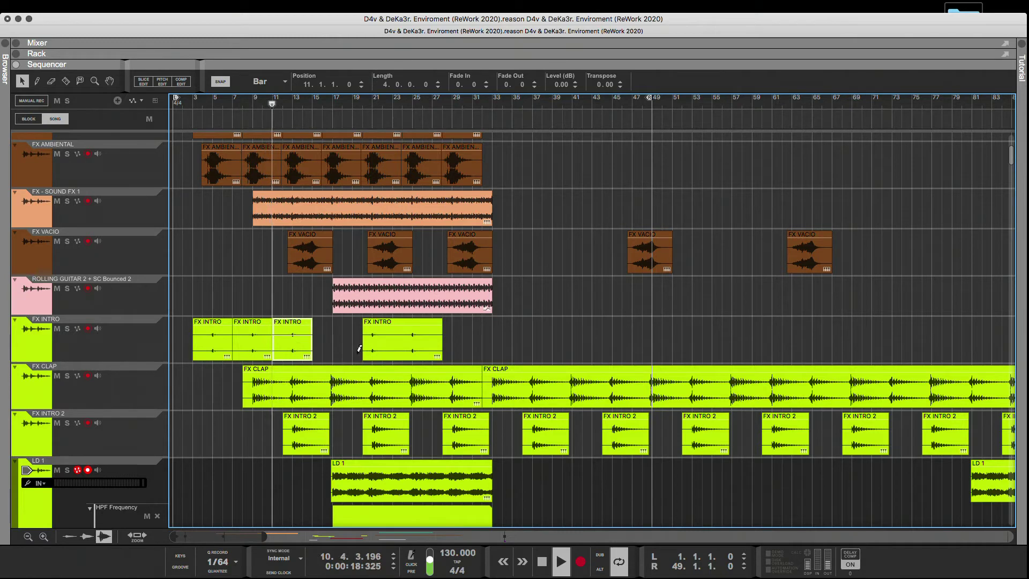
key(super+d)
click(396, 346)
key(Delete)
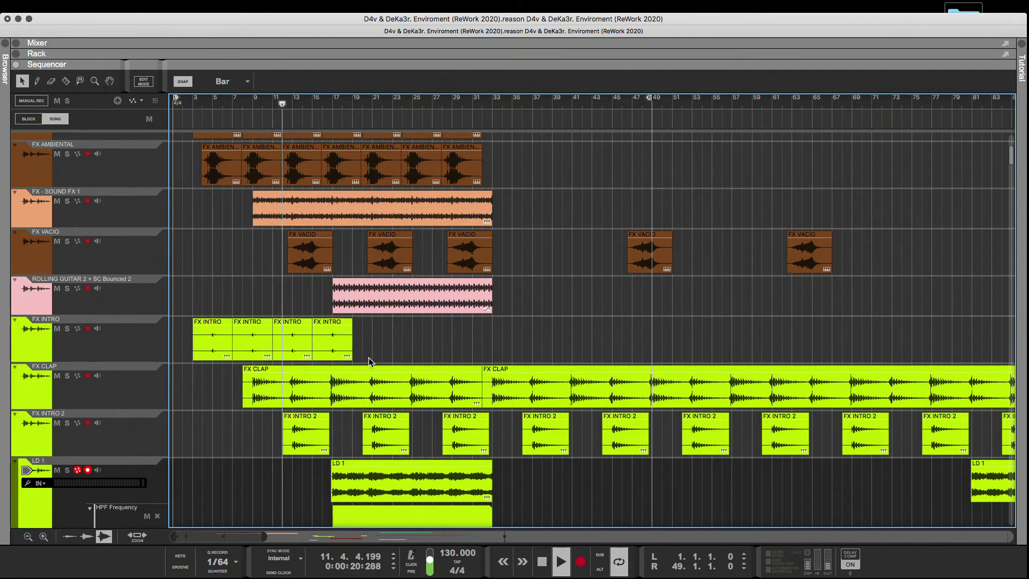
Duplicate the last green FX INTRO clip four more times, at bars 19, 23, 27 and 31.
click(336, 342)
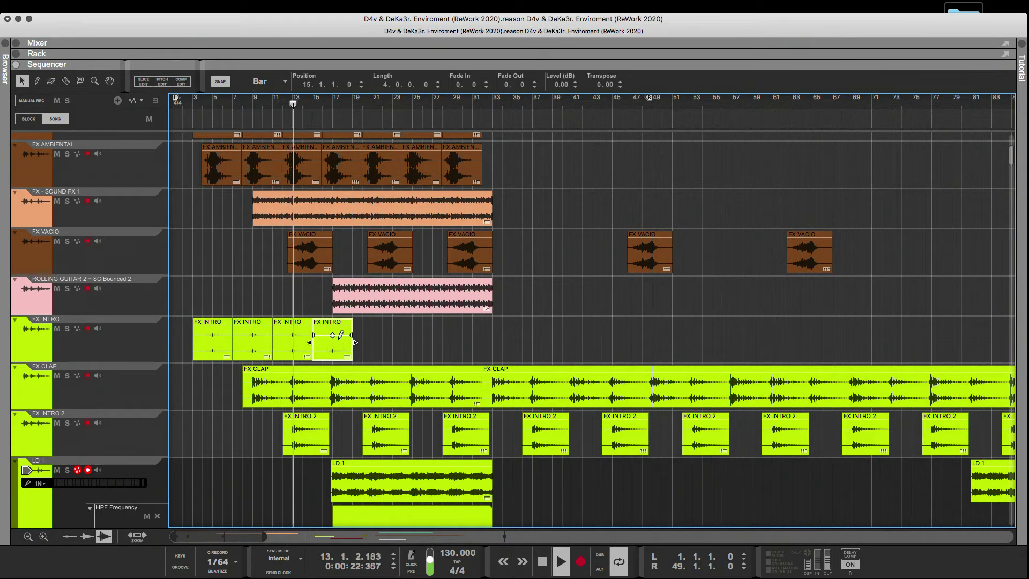
key(super+d)
key(super+d)
key(super+d)
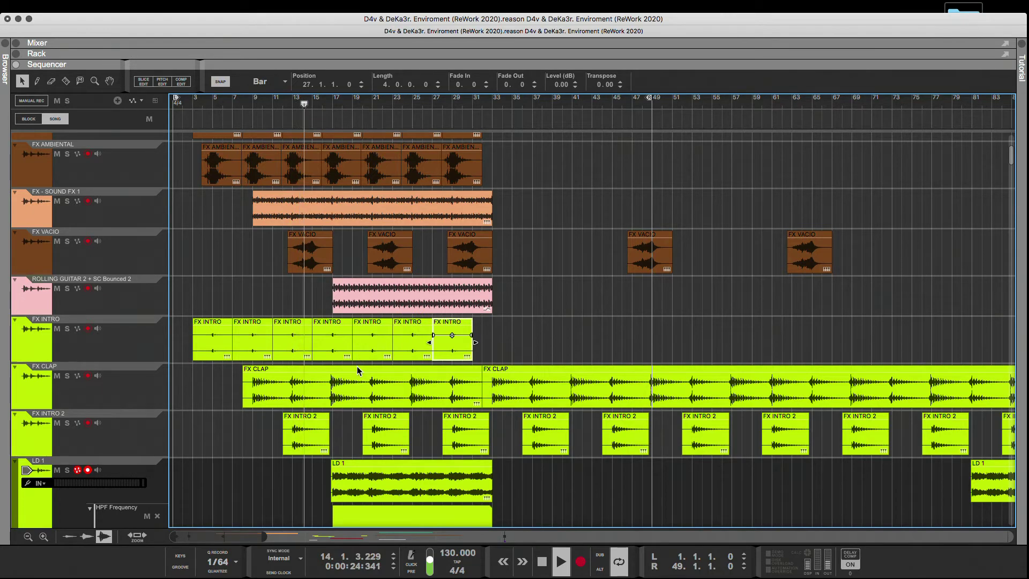
key(super+d)
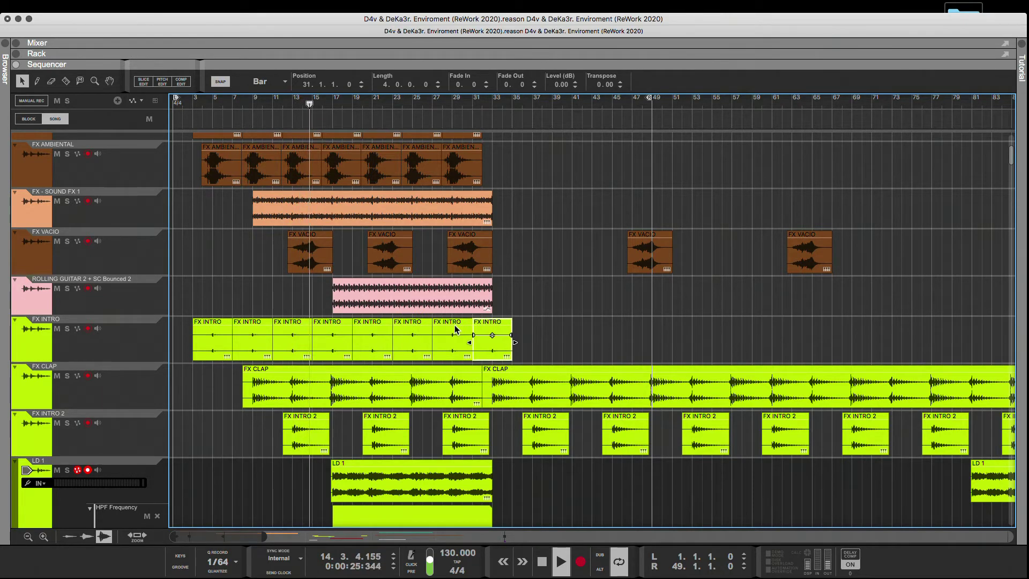
click(520, 292)
Replay the intro from bar 1 and review the reworked clips from LD 1 up to BASS 1 + SC NEW.
scroll(520, 293, up, 5)
scroll(520, 293, down, 3)
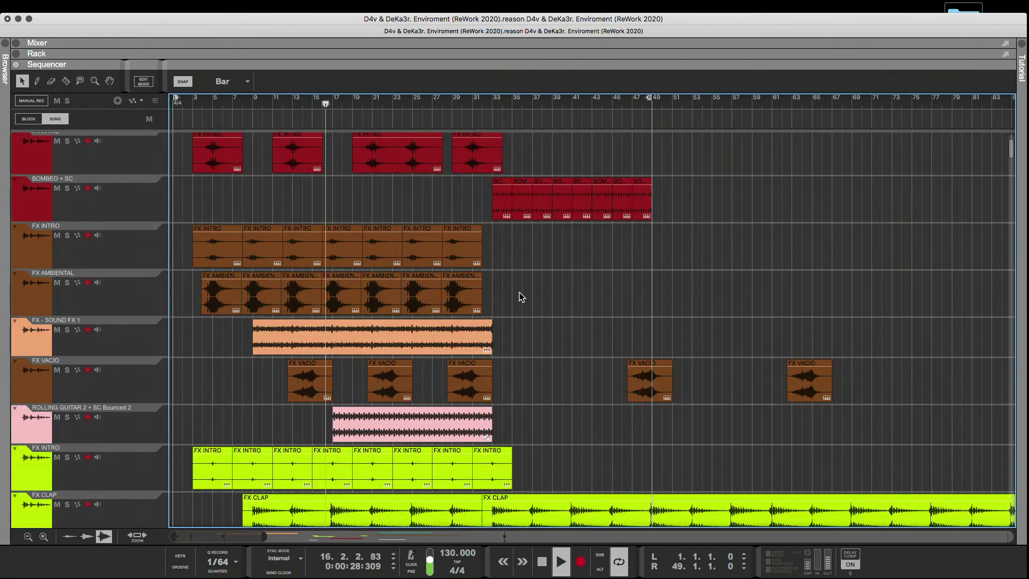
scroll(518, 290, down, 12)
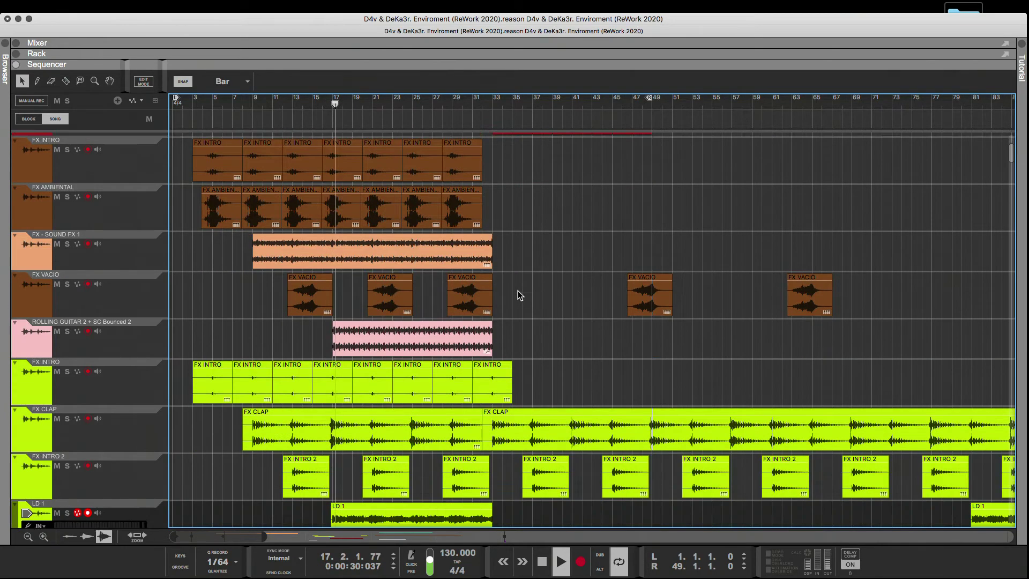
scroll(206, 165, up, 6)
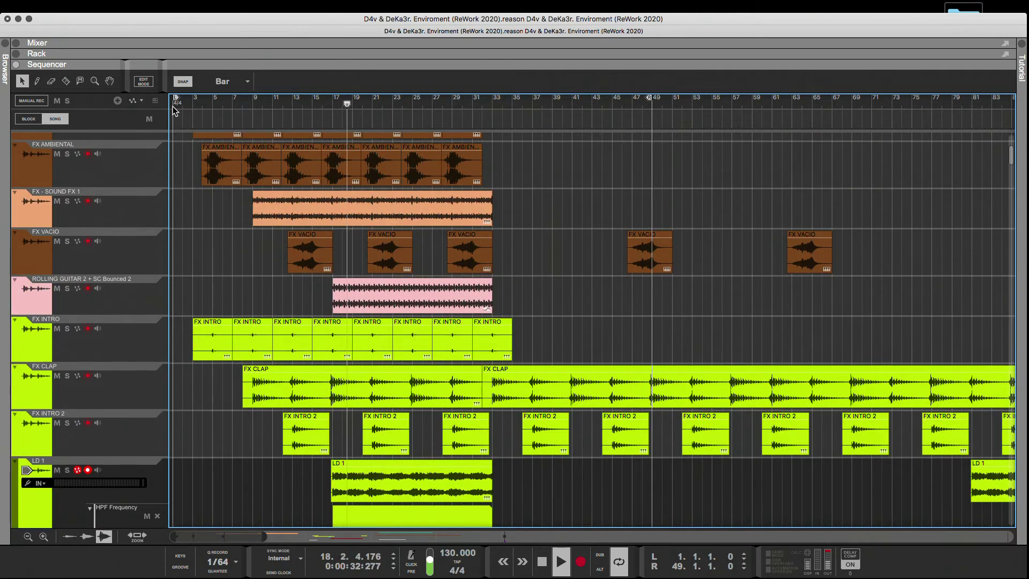
scroll(222, 250, up, 4)
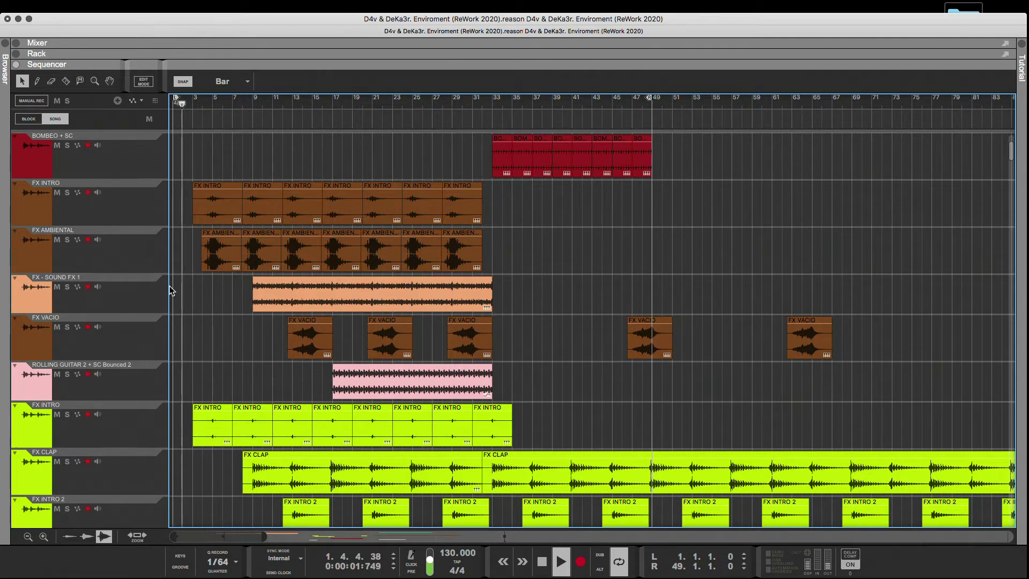
scroll(170, 290, up, 1)
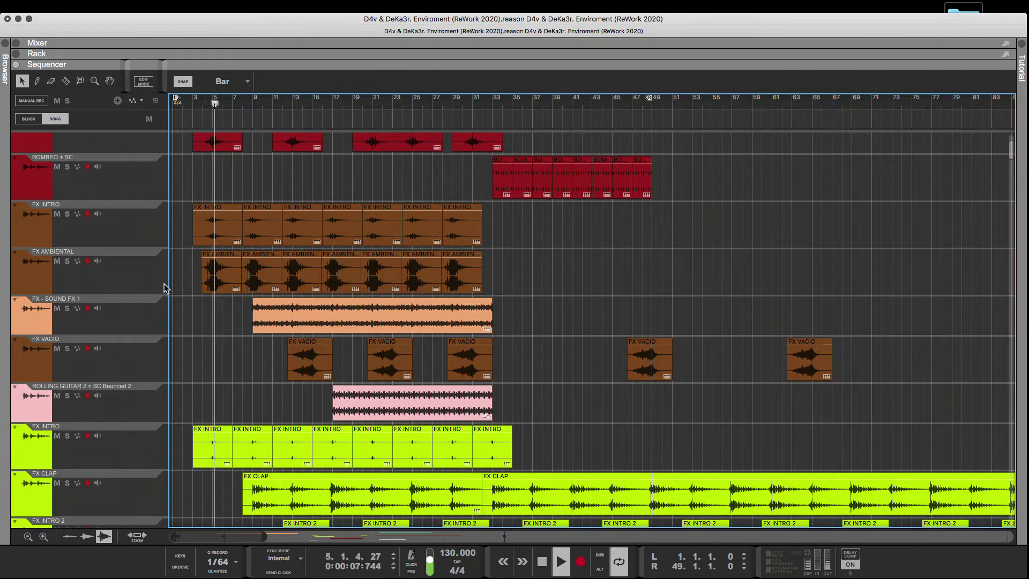
scroll(204, 314, up, 4)
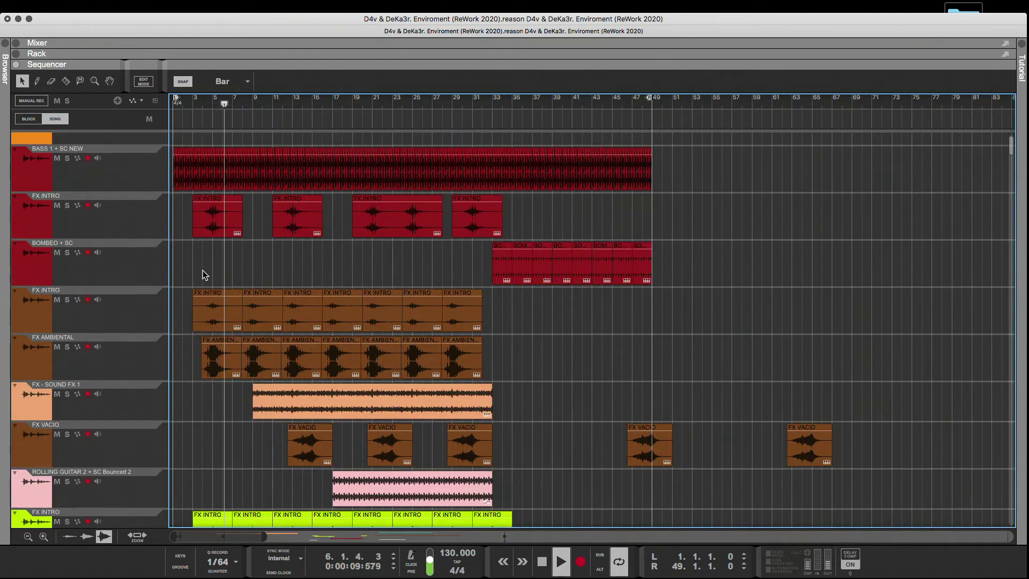
Copy the first red FX INTRO clip to bar 8 as a 4-bar clip and delete the old clip at bar 11.
drag(211, 230, 253, 239)
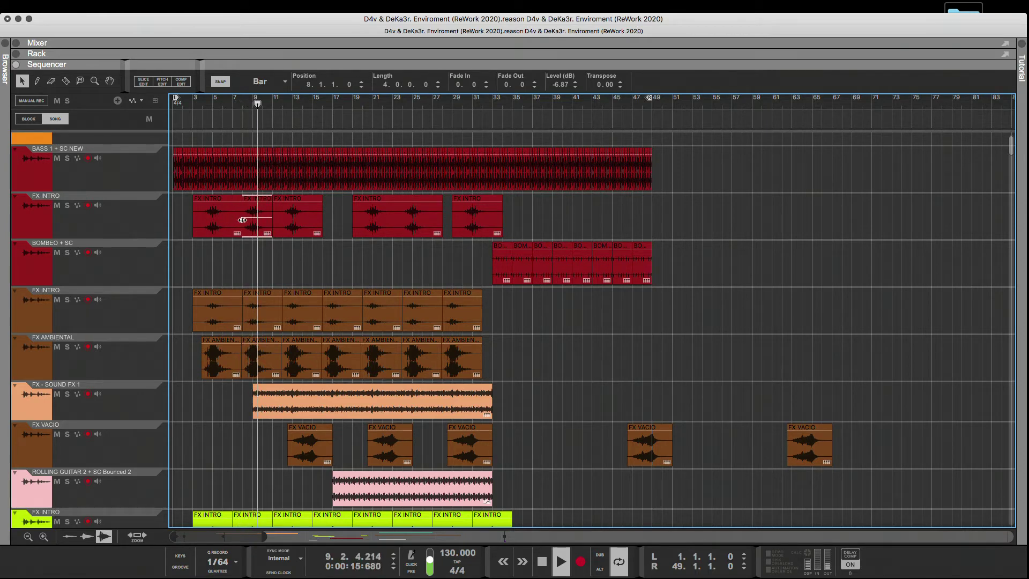
drag(229, 218, 243, 219)
click(283, 228)
key(Delete)
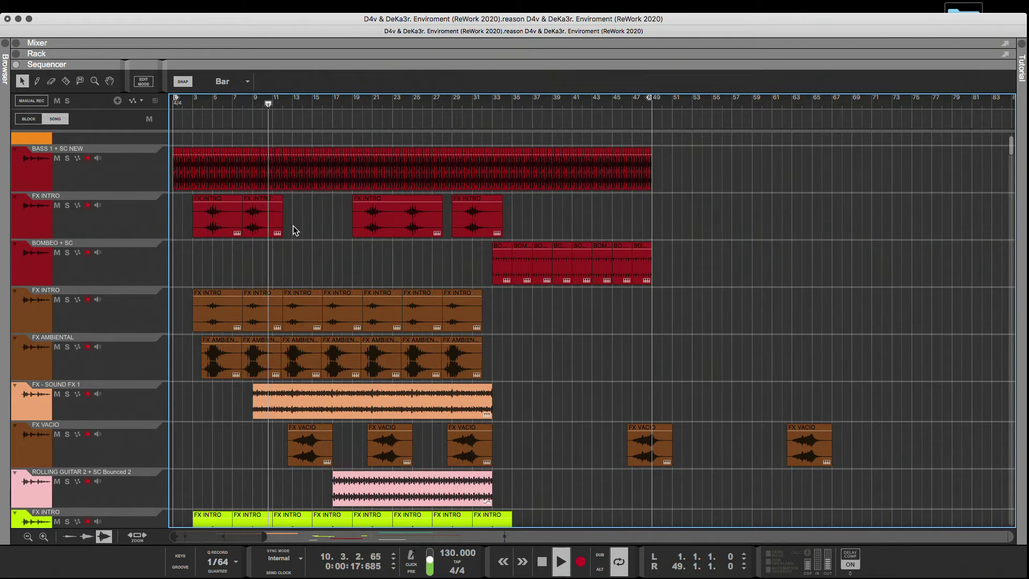
Duplicate the 4-bar red FX INTRO clip at bars 12 and 16, removing the long old clip at bar 19.
click(273, 230)
key(super+d)
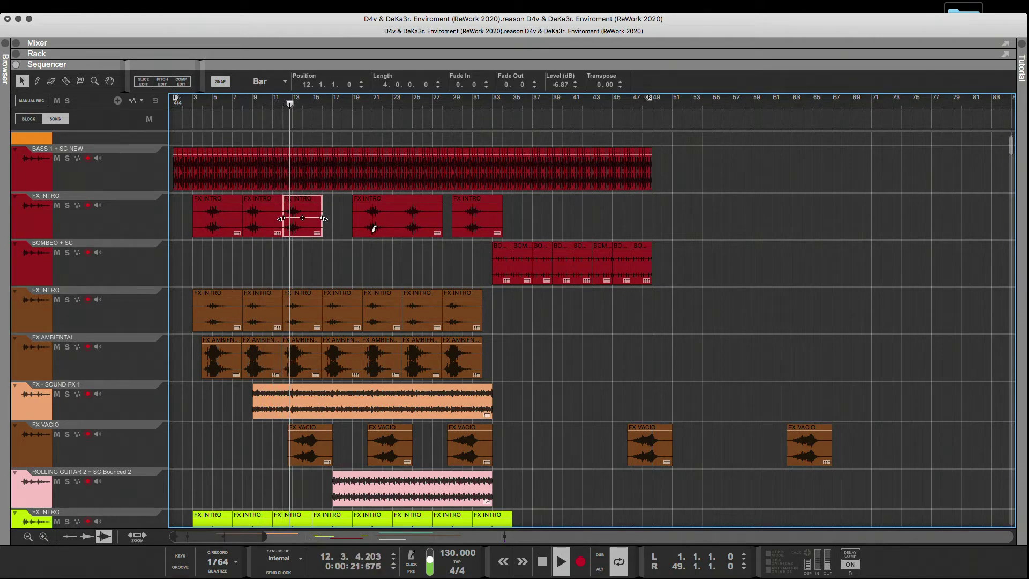
key(super+d)
click(387, 234)
key(Delete)
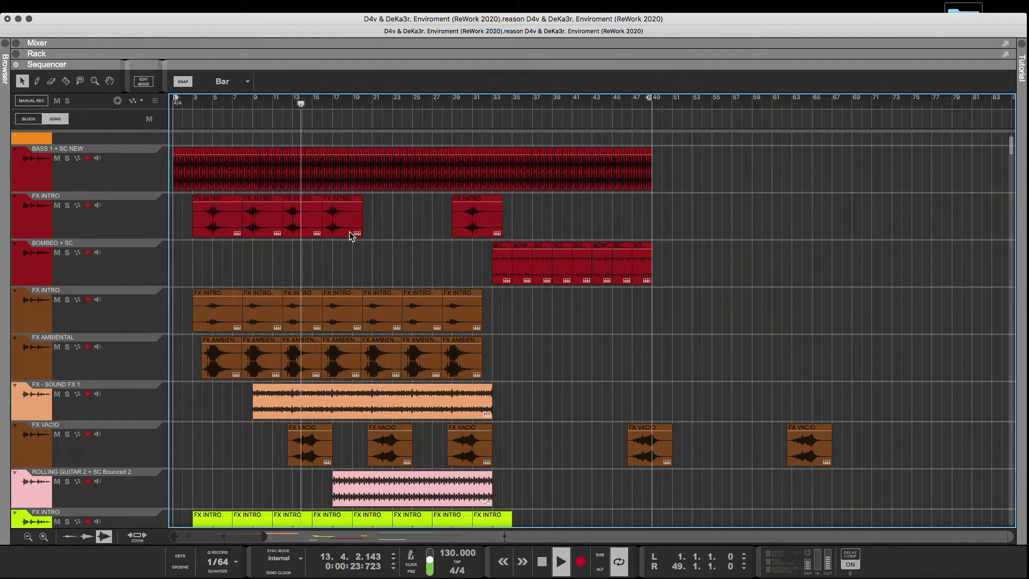
Continue the red FX INTRO repeats at bars 20, 24, 28 and 32, deleting the remaining old clip at bar 29.
click(348, 234)
key(super+d)
key(super+d)
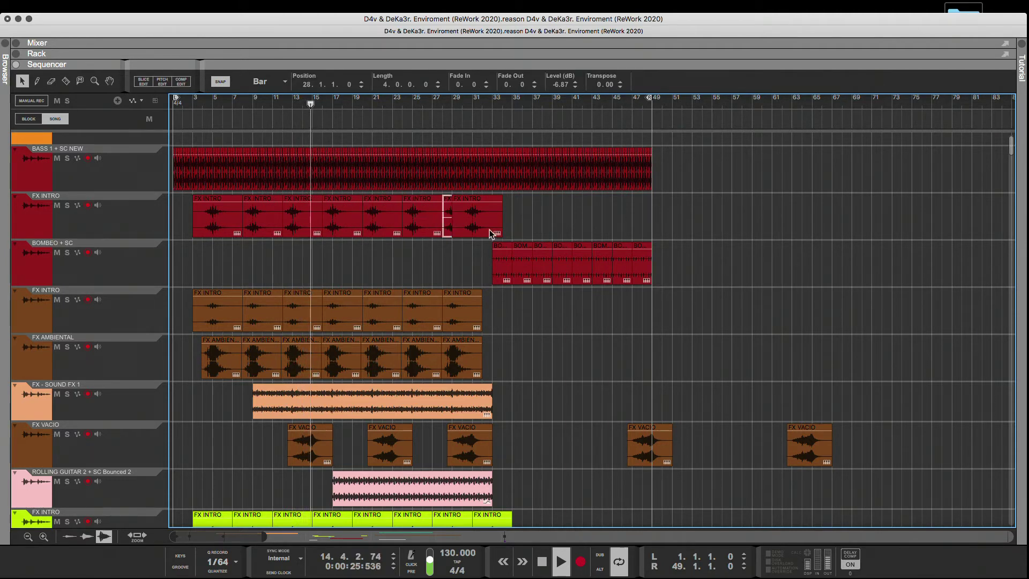
click(489, 233)
key(Delete)
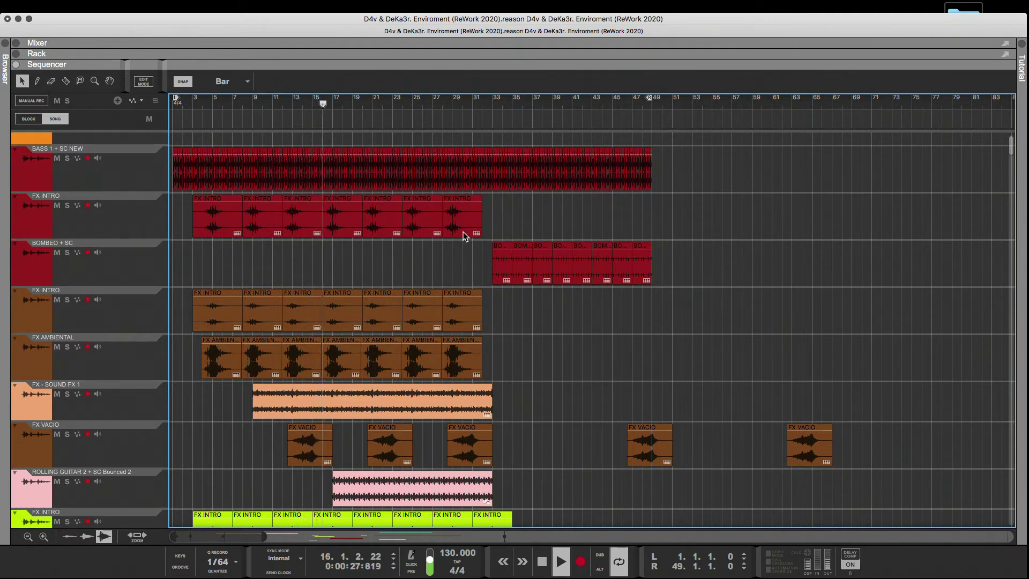
key(super+d)
click(542, 211)
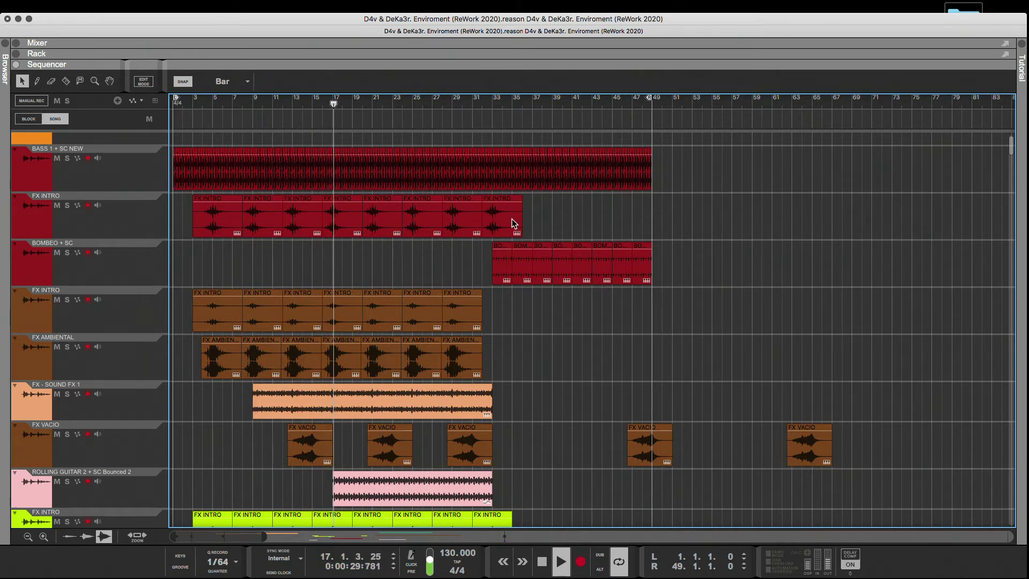
Copy the last FX AMBIENTAL clip directly behind itself at bar 32.
scroll(544, 223, down, 3)
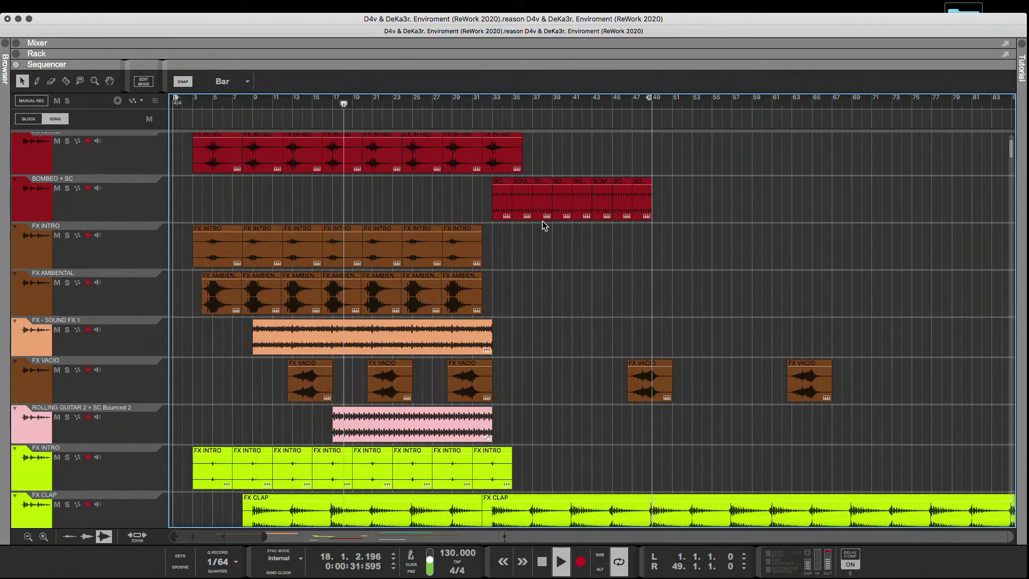
drag(471, 296, 515, 296)
scroll(533, 329, down, 3)
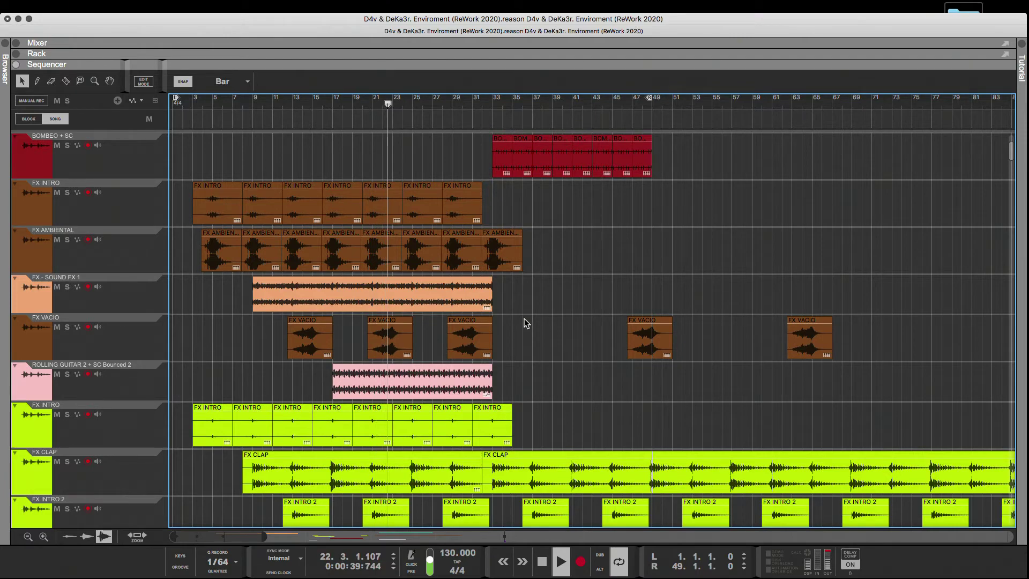
Audition the KICK SELECCIONES copy 7 track in solo, unsolo it, and move it directly below the KICK track.
scroll(523, 319, down, 10)
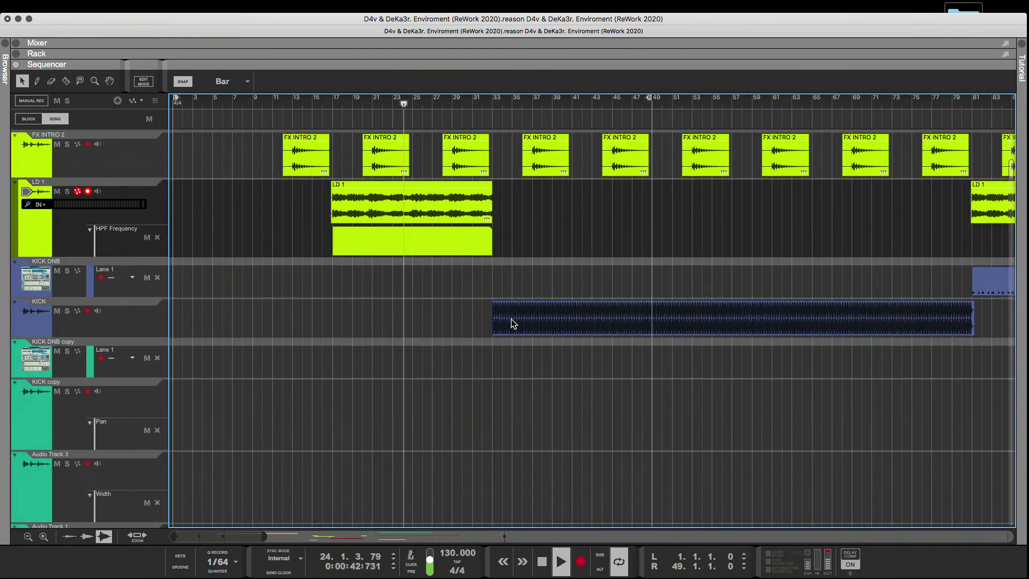
click(131, 322)
scroll(417, 333, down, 3)
scroll(417, 342, down, 8)
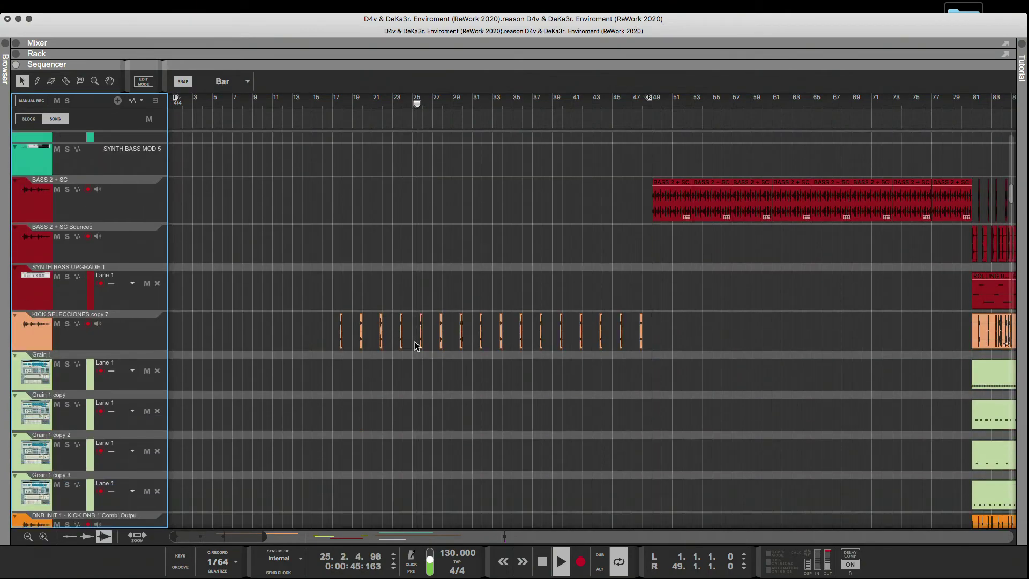
click(67, 324)
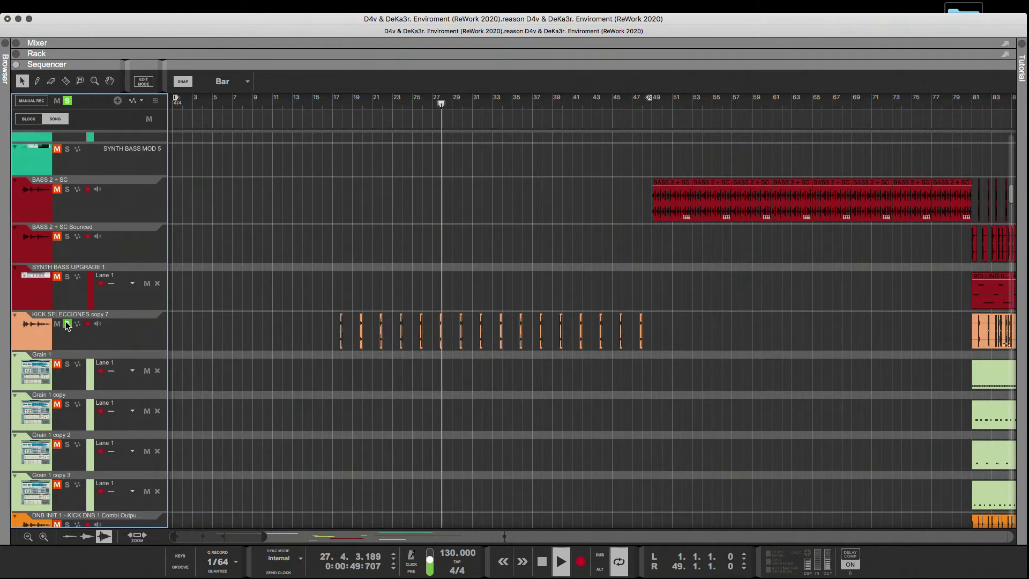
click(67, 324)
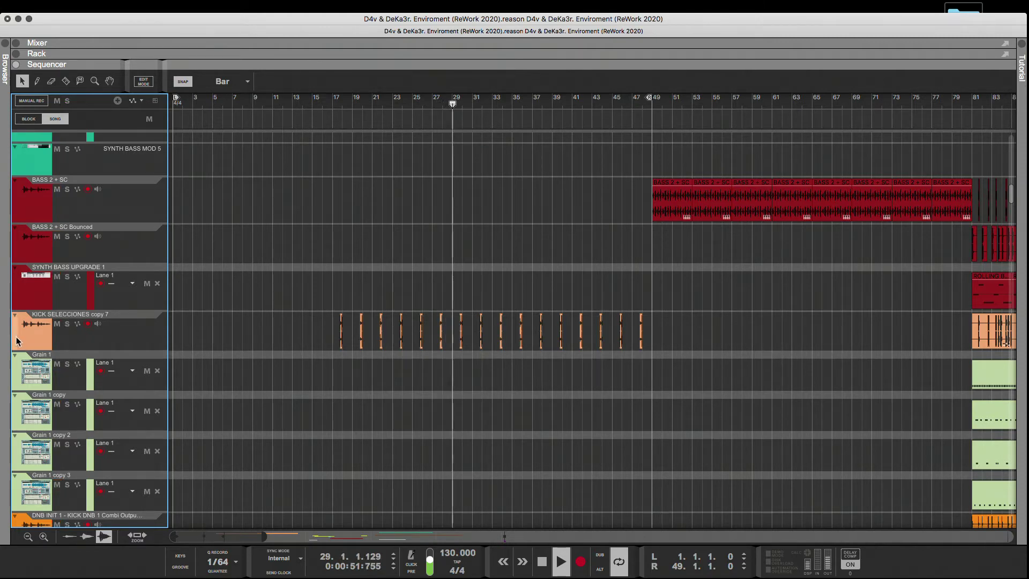
drag(15, 336, 52, 209)
scroll(198, 266, up, 5)
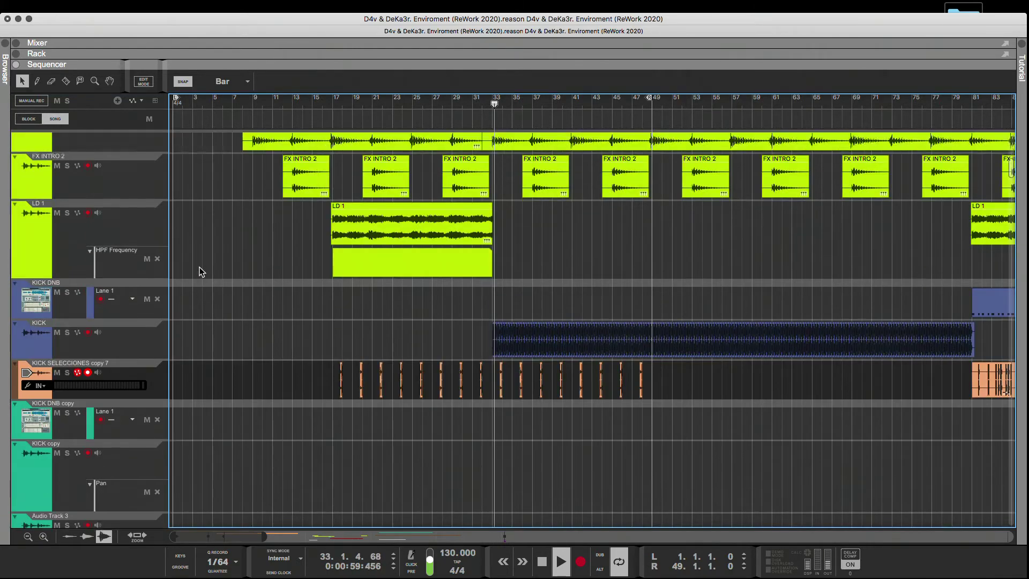
Briefly solo the KICK track to hear it alone, and return to the first tracks.
click(67, 376)
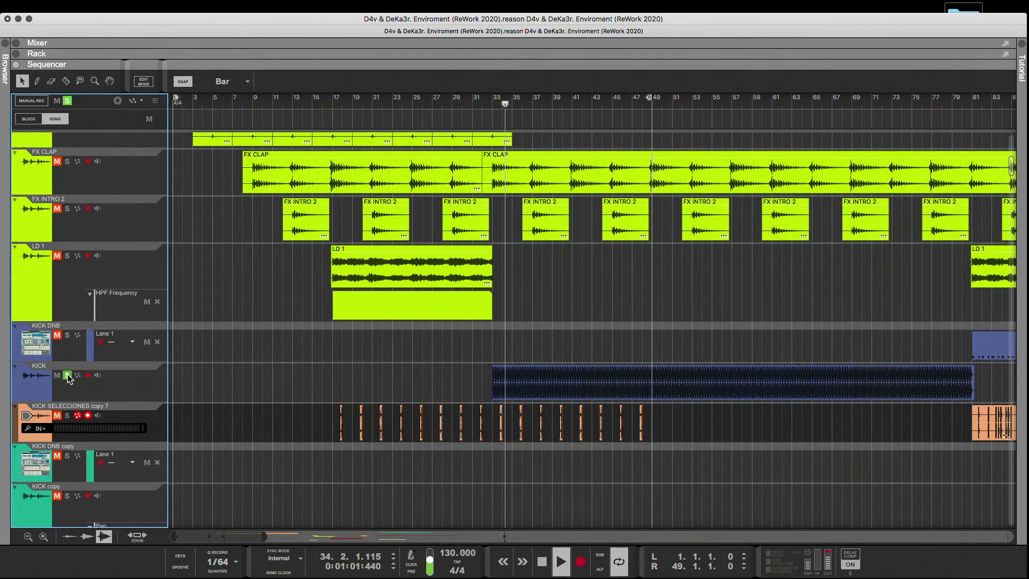
click(67, 376)
scroll(265, 357, up, 15)
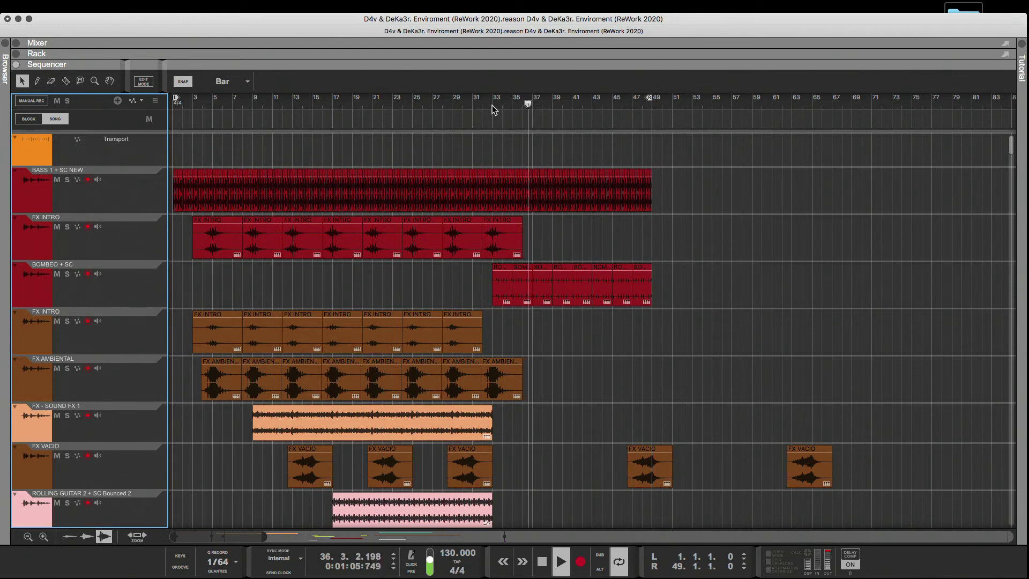
Set the loop's left locator to bar 33.
alt+click(492, 105)
alt+click(649, 105)
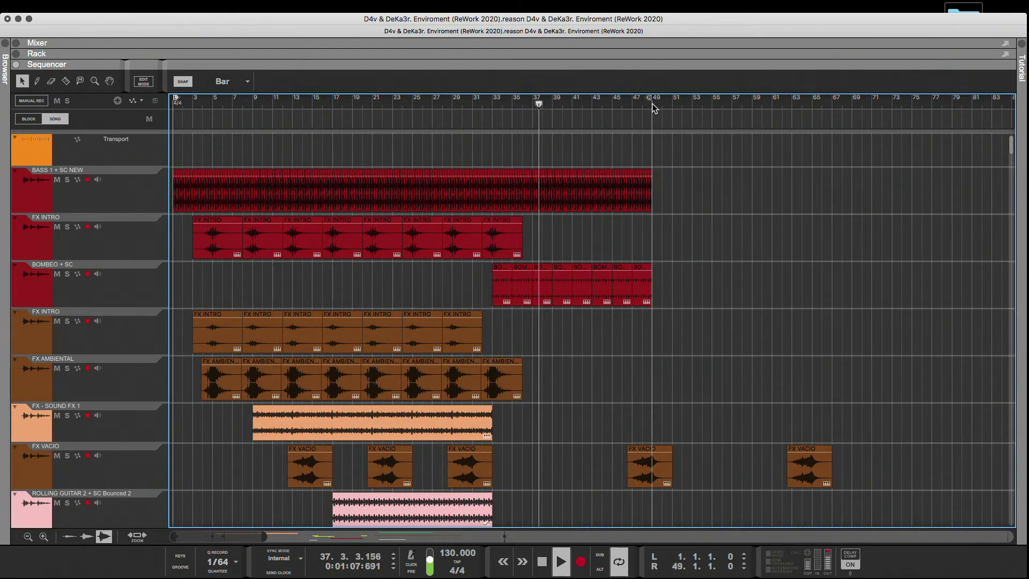
super+click(496, 105)
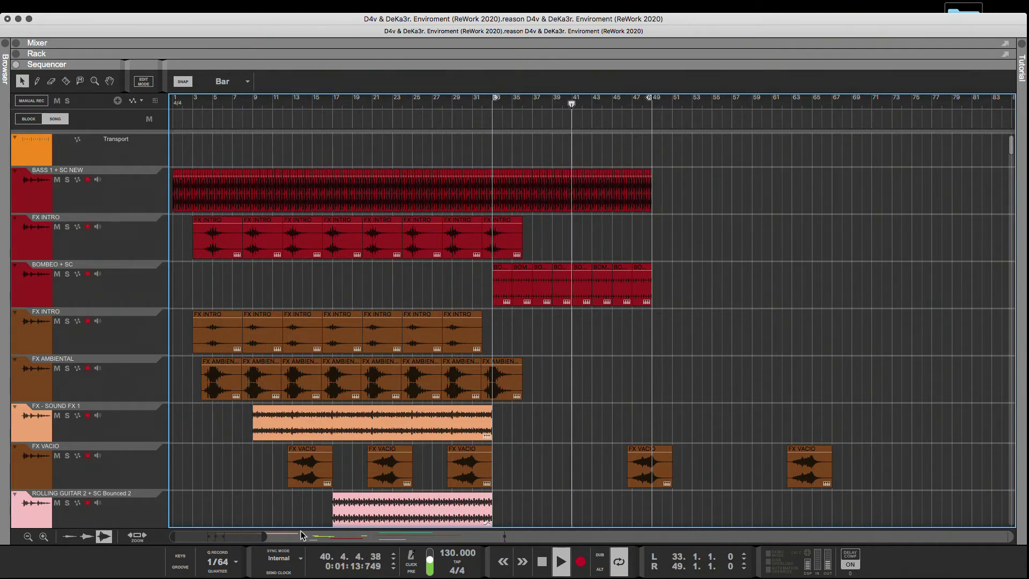
Select the BOMBEO + SC track and briefly solo it to hear it alone.
scroll(275, 459, down, 6)
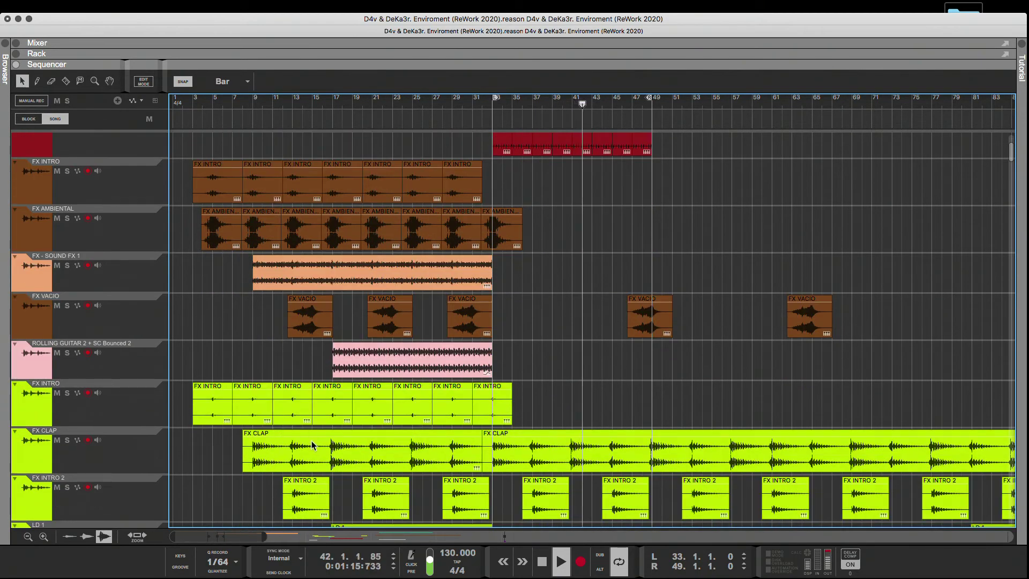
scroll(44, 246, up, 6)
click(44, 247)
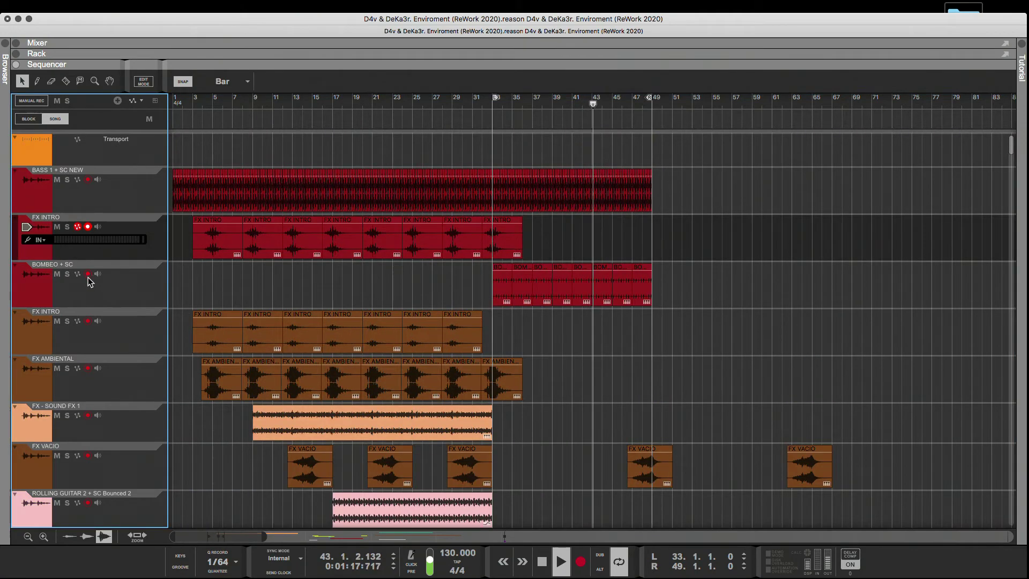
click(86, 283)
click(67, 274)
click(67, 274)
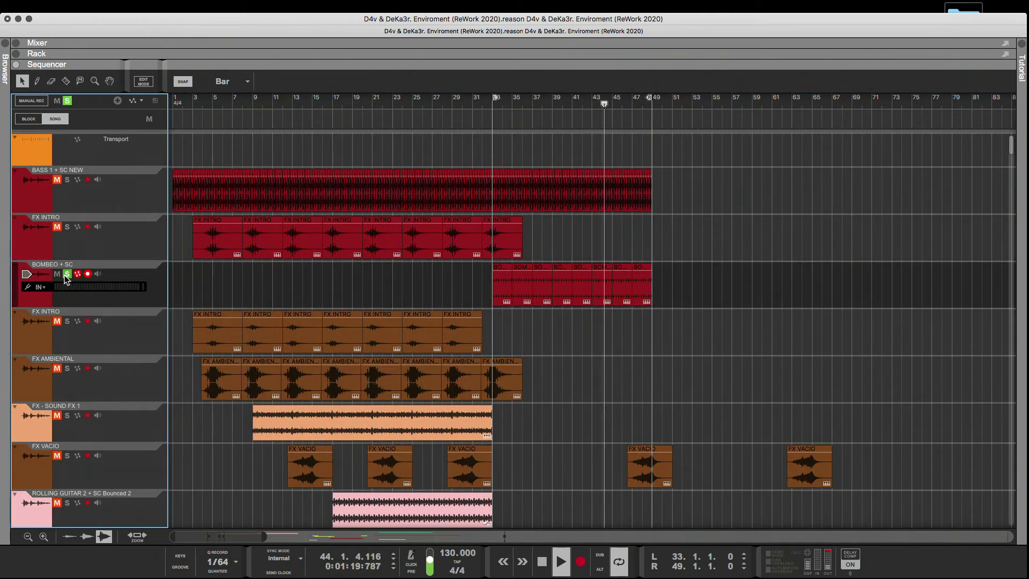
scroll(397, 273, down, 1)
scroll(389, 275, up, 1)
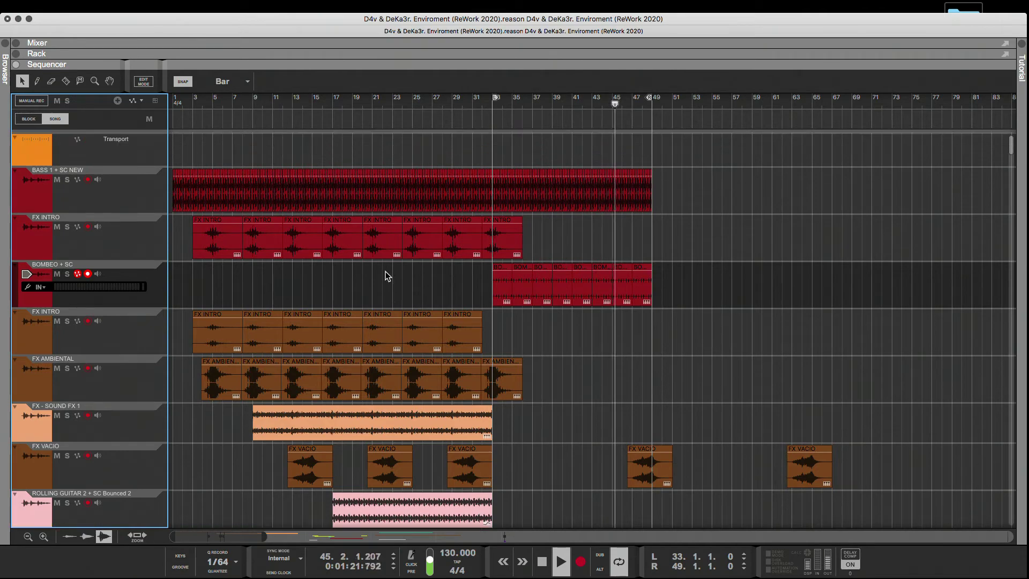
Check the BASS 2 + SC entry against the loop end at bar 49 and restart playback from bar 33.
scroll(383, 276, down, 15)
scroll(384, 277, down, 15)
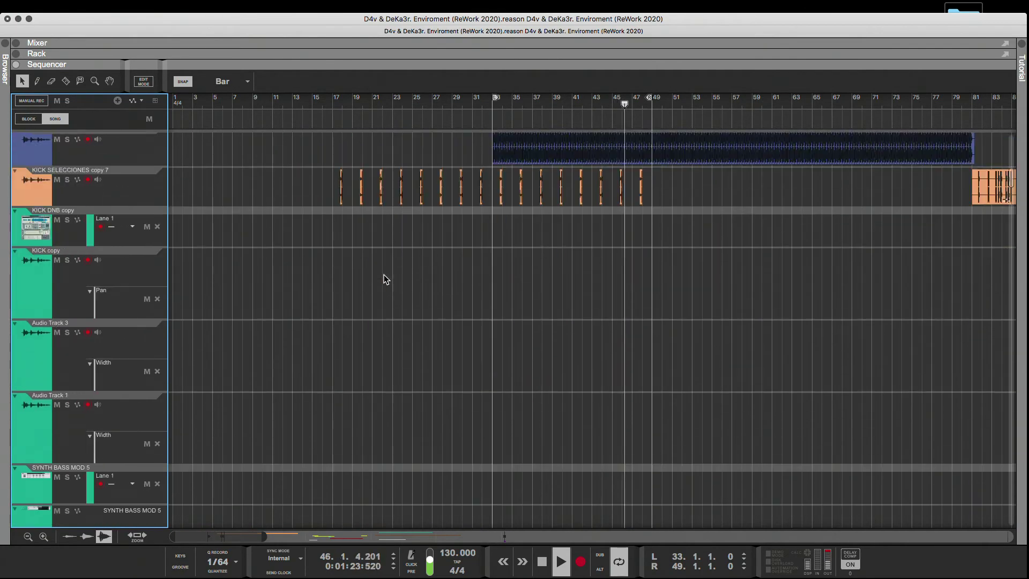
click(649, 100)
mouse_move(649, 100)
mouse_down()
mouse_move(679, 102)
mouse_move(652, 107)
mouse_up()
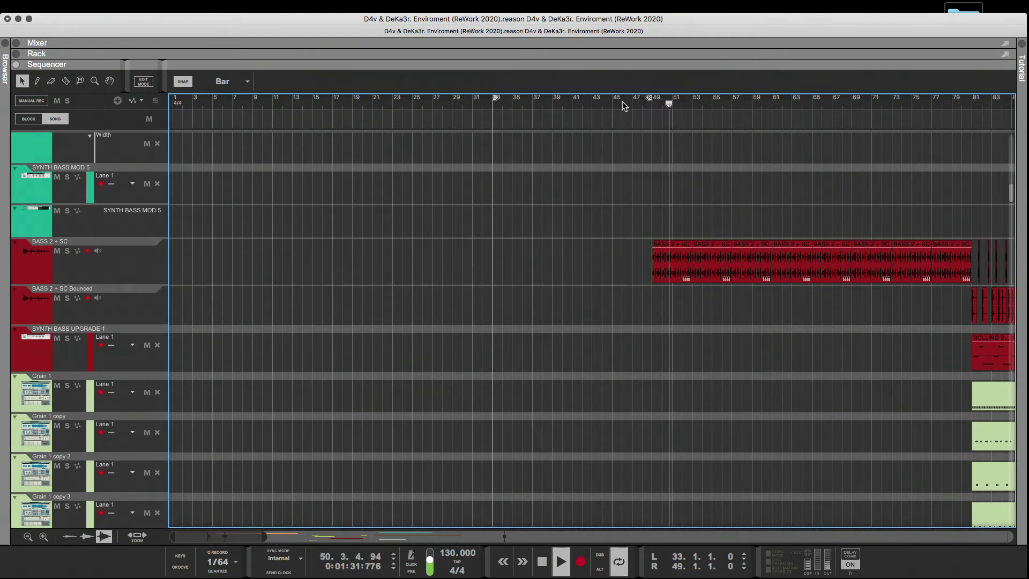
click(485, 103)
Examine the tracks playing from bar 33, widening the timeline to about bar 305 to survey the whole arrangement.
scroll(536, 191, down, 5)
scroll(536, 191, down, 10)
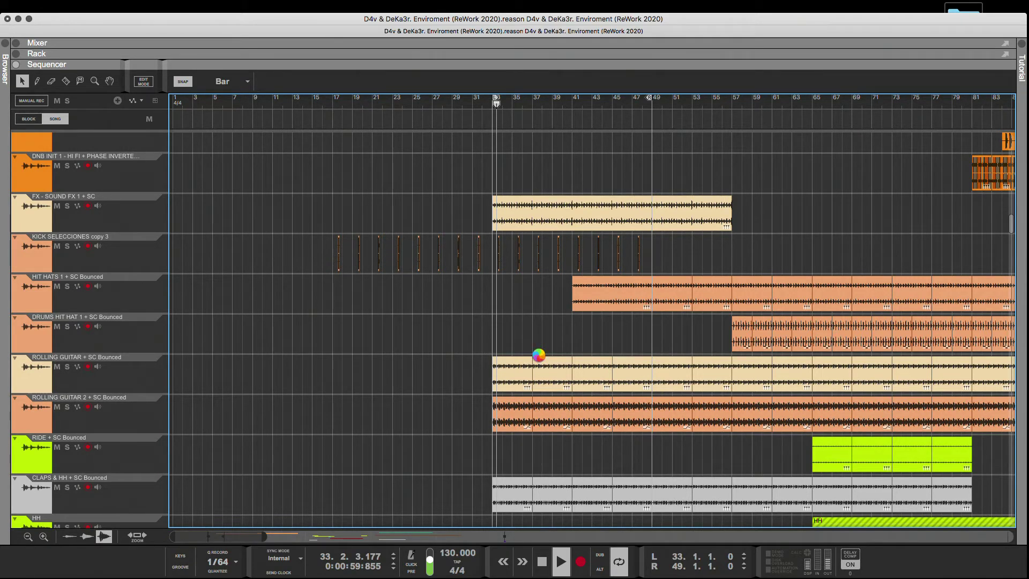
scroll(541, 355, up, 10)
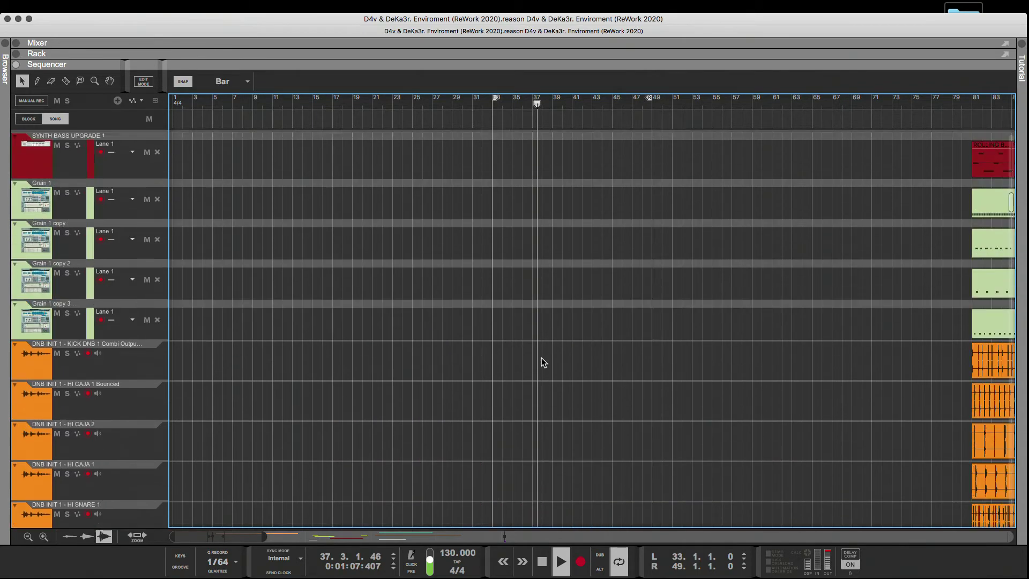
scroll(530, 336, up, 5)
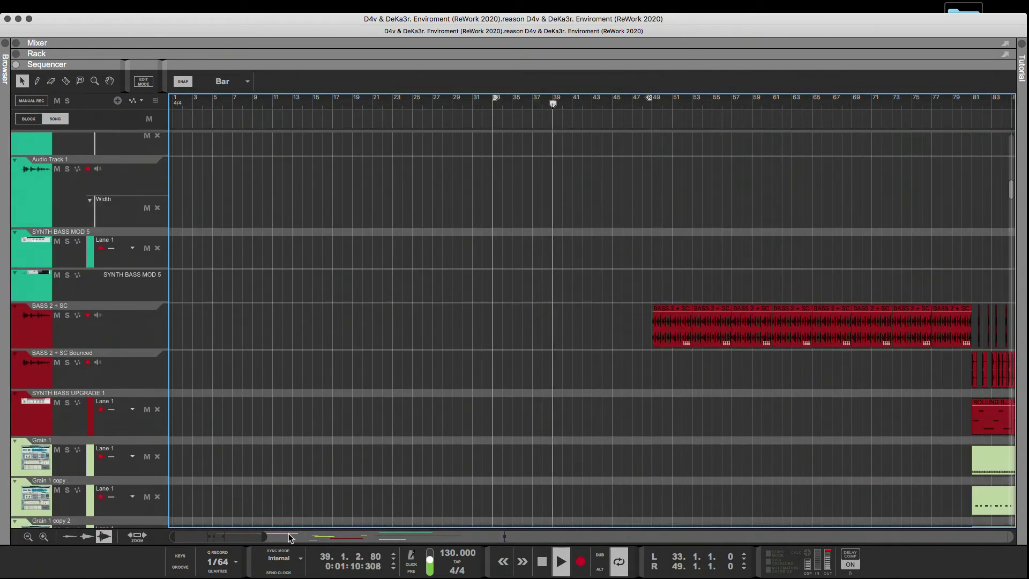
drag(261, 537, 470, 537)
scroll(217, 406, up, 10)
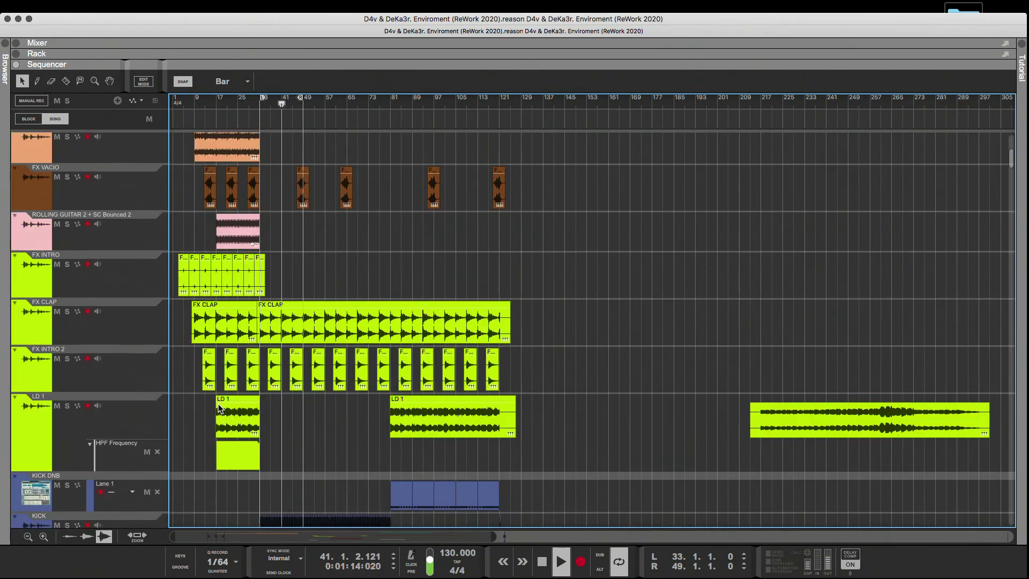
scroll(219, 405, up, 5)
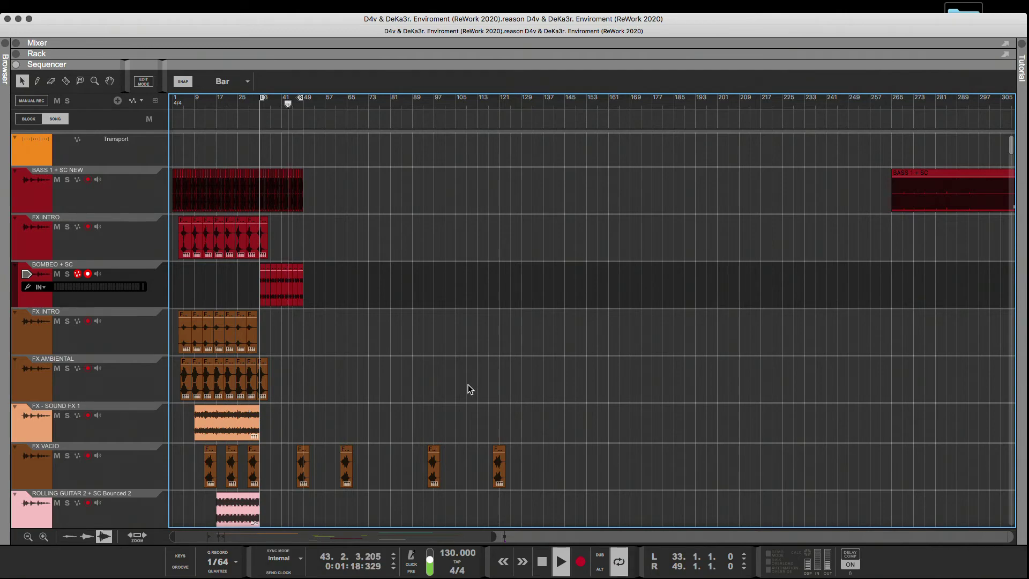
scroll(467, 386, down, 4)
scroll(464, 387, down, 15)
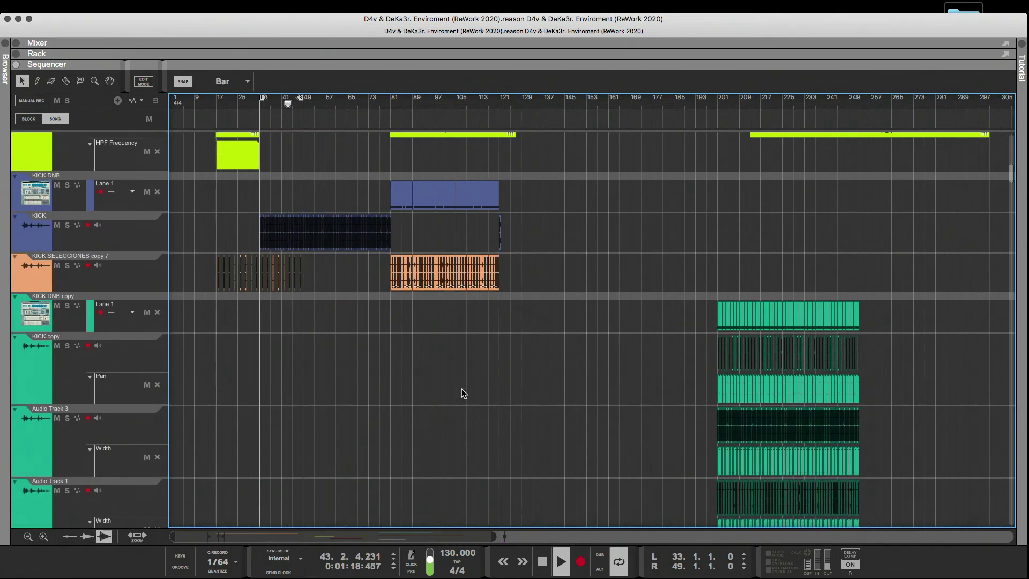
scroll(461, 388, down, 10)
scroll(465, 393, up, 5)
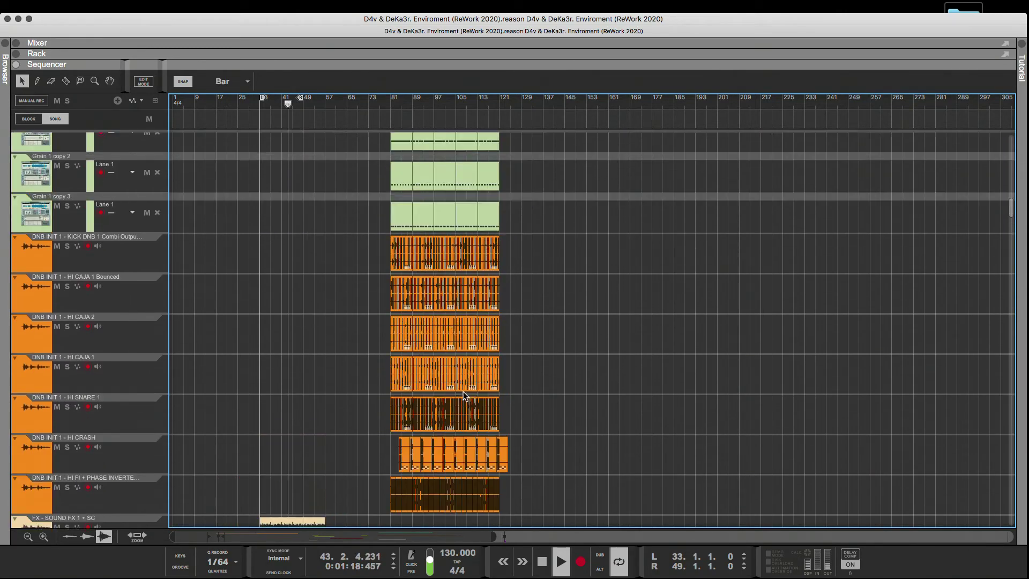
Copy the first 7-bar SYNTH BASS MOD 5 clip from around bar 201 to bar 33 on the same track.
scroll(462, 394, up, 6)
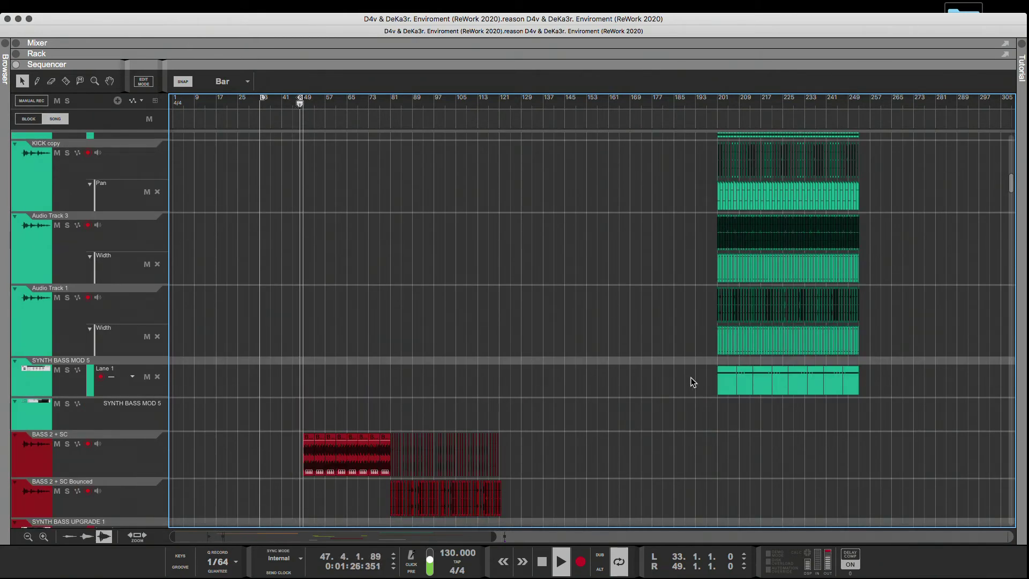
drag(728, 387, 273, 396)
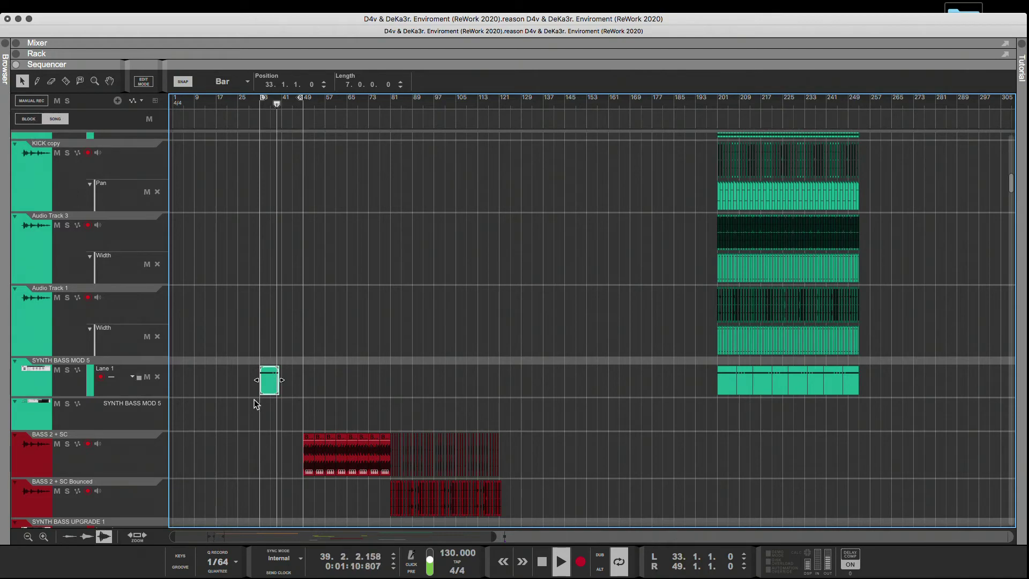
scroll(416, 408, up, 5)
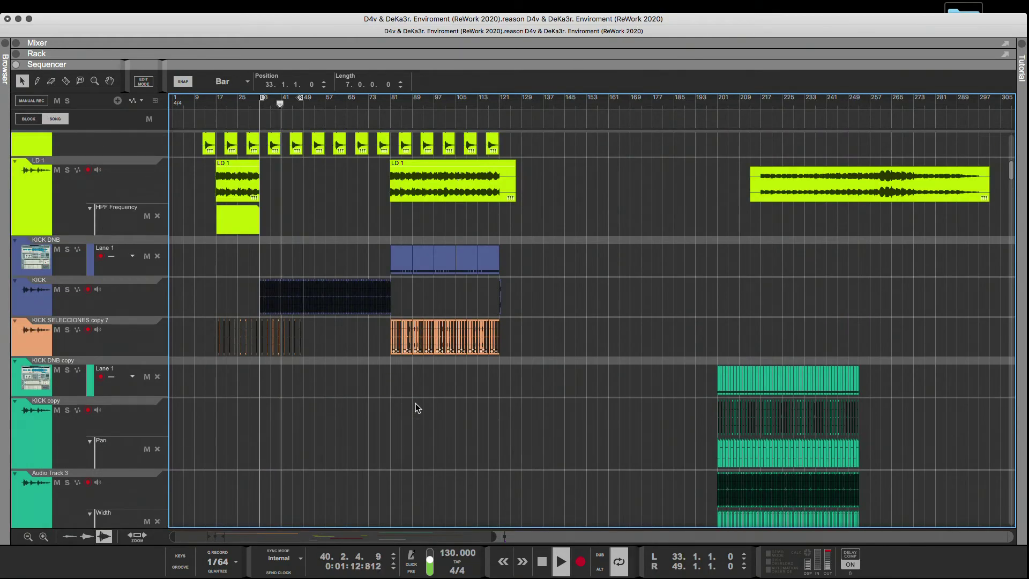
scroll(409, 405, down, 3)
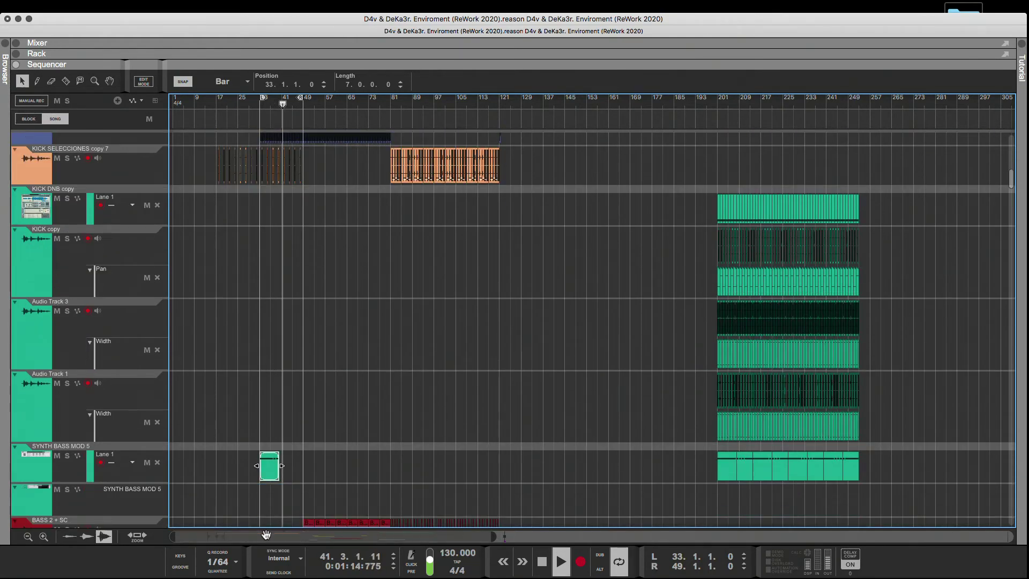
Copy the first 12 bars of the green clips, from KICK DNB copy through SYNTH BASS MOD 5, from bar 201 to bar 161.
drag(177, 536, 340, 395)
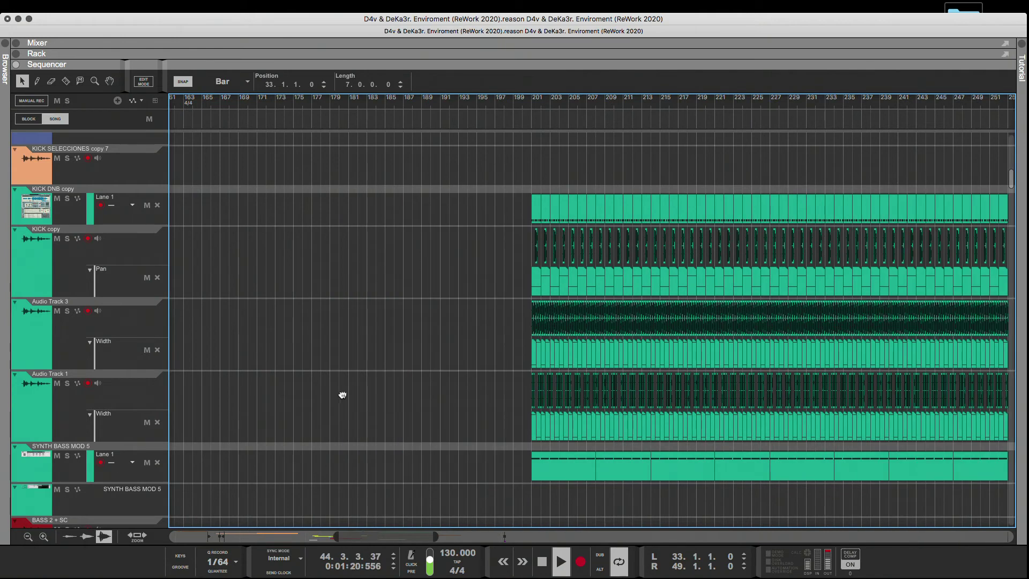
drag(583, 446, 645, 489)
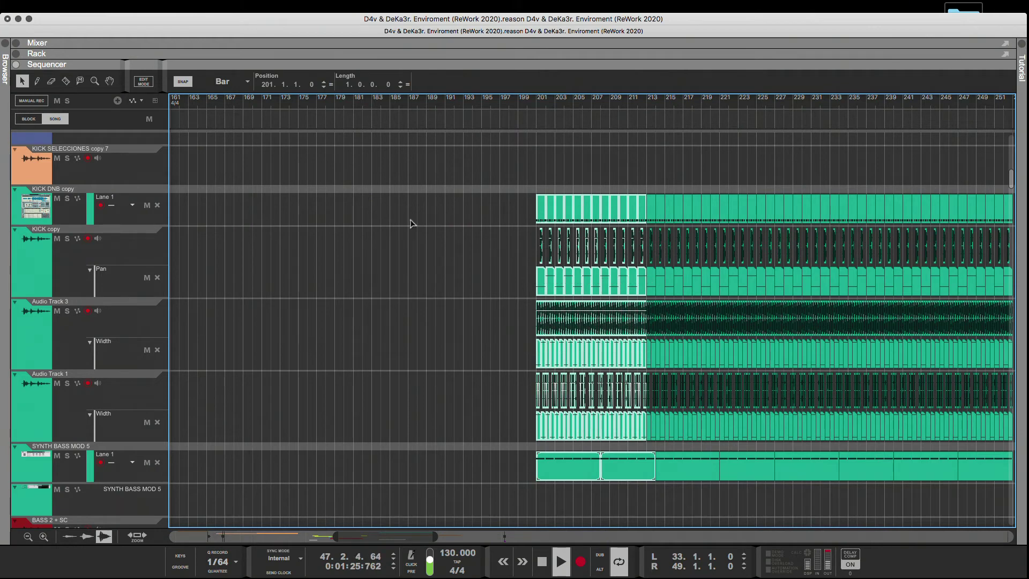
drag(412, 223, 152, 221)
drag(299, 228, 298, 231)
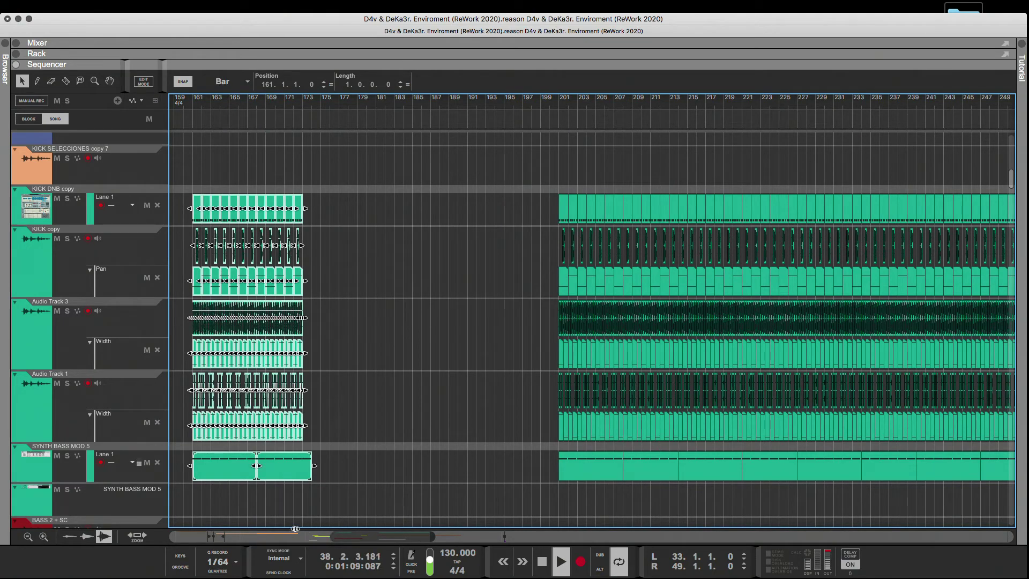
Move the copied green clips from bar 161 to bar 33 and play the section.
drag(295, 529, 254, 528)
key(space)
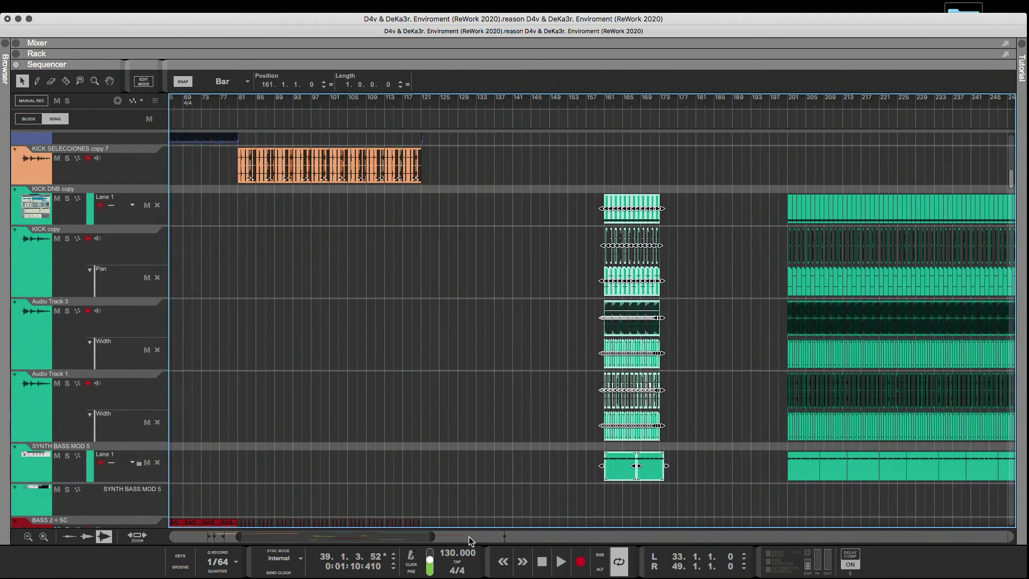
scroll(596, 490, left, 5)
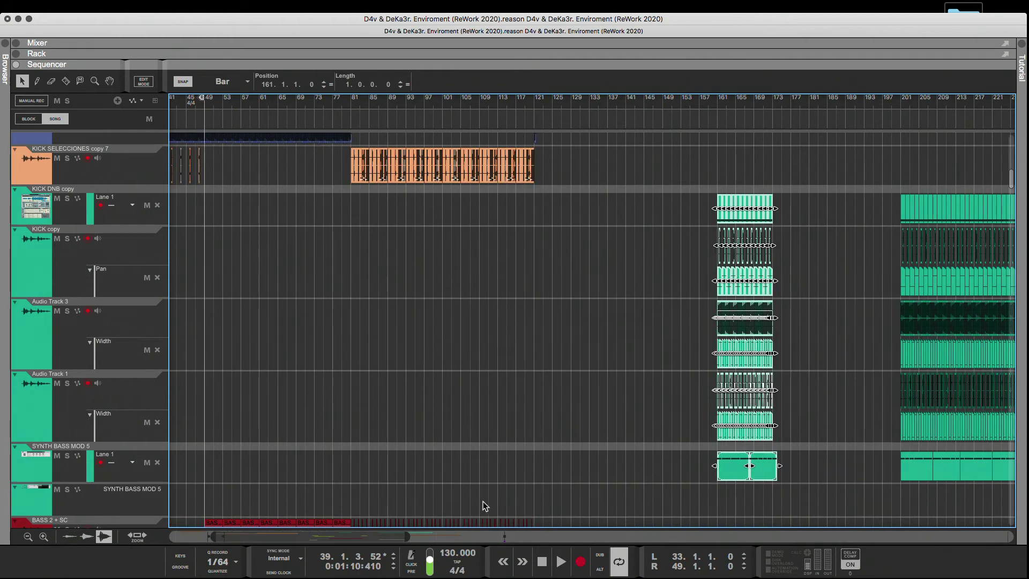
scroll(611, 487, left, 8)
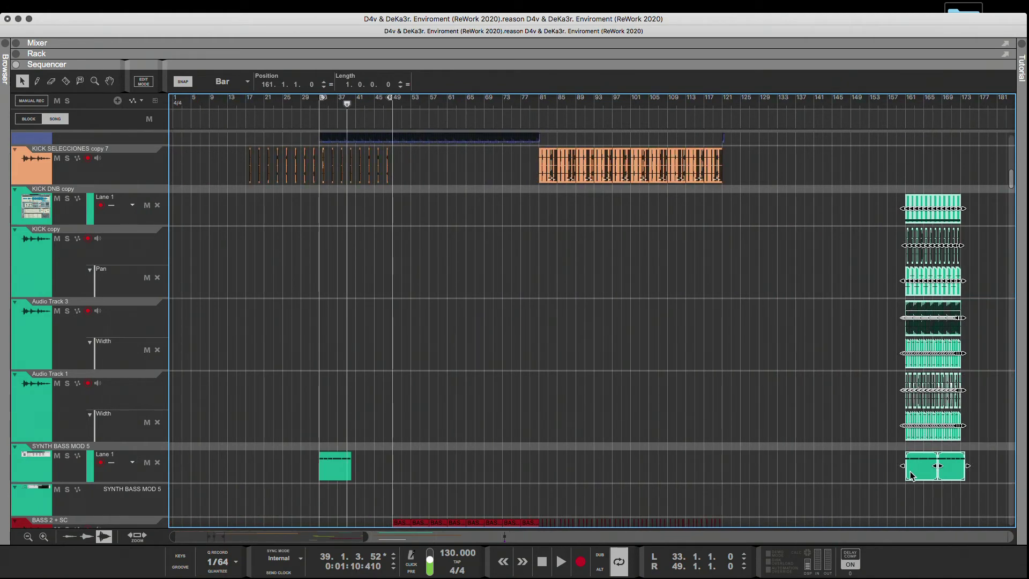
drag(910, 475, 332, 470)
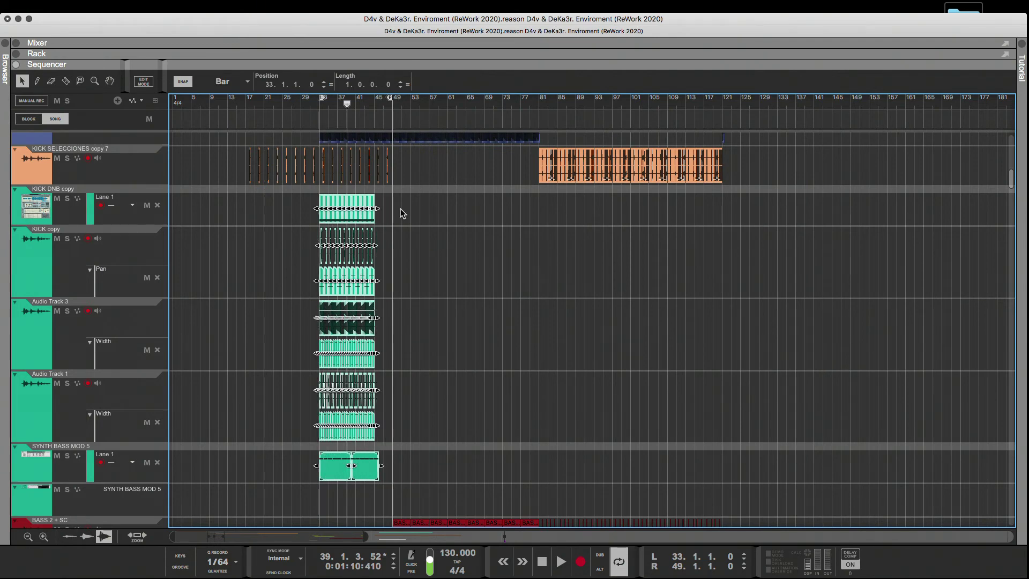
click(426, 261)
key(space)
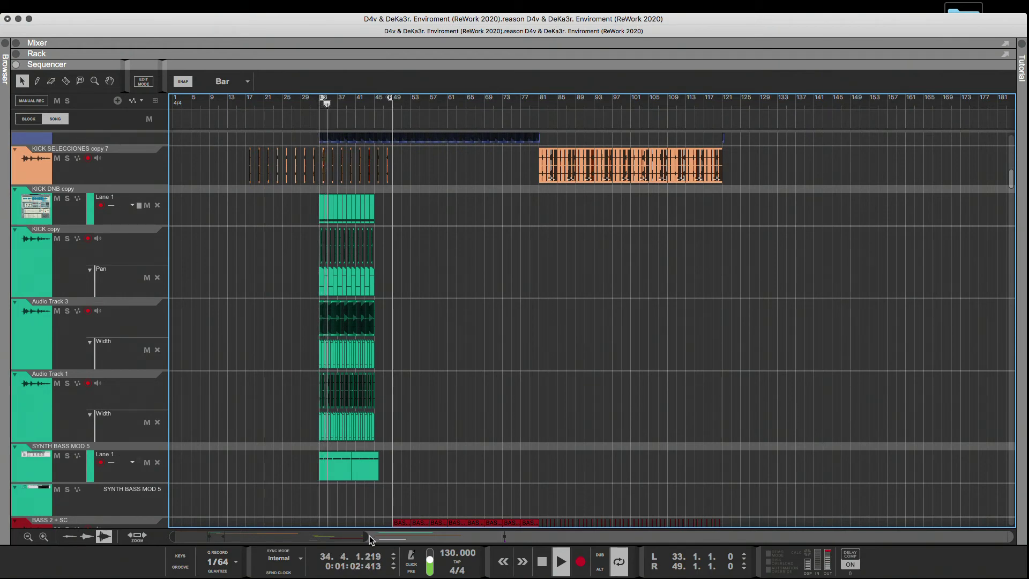
Delete both SYNTH BASS MOD 5 clips in the section from bar 33.
drag(367, 536, 292, 537)
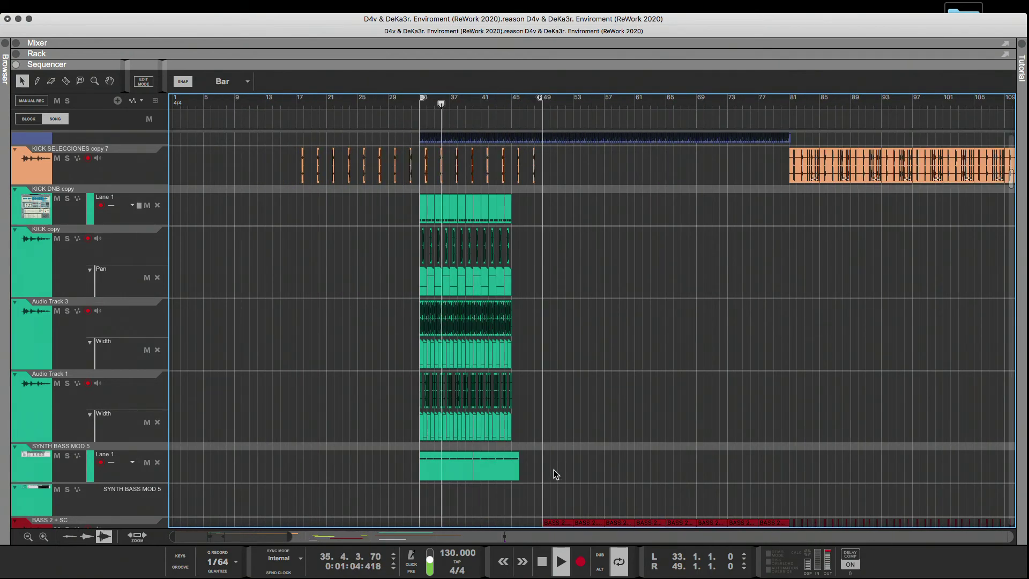
click(484, 474)
key(Delete)
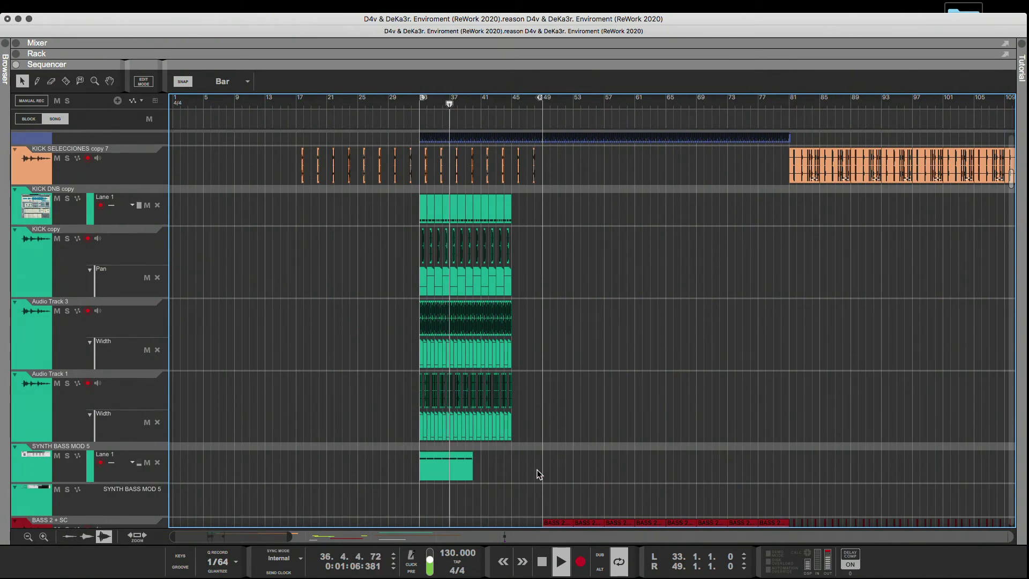
click(459, 471)
key(Delete)
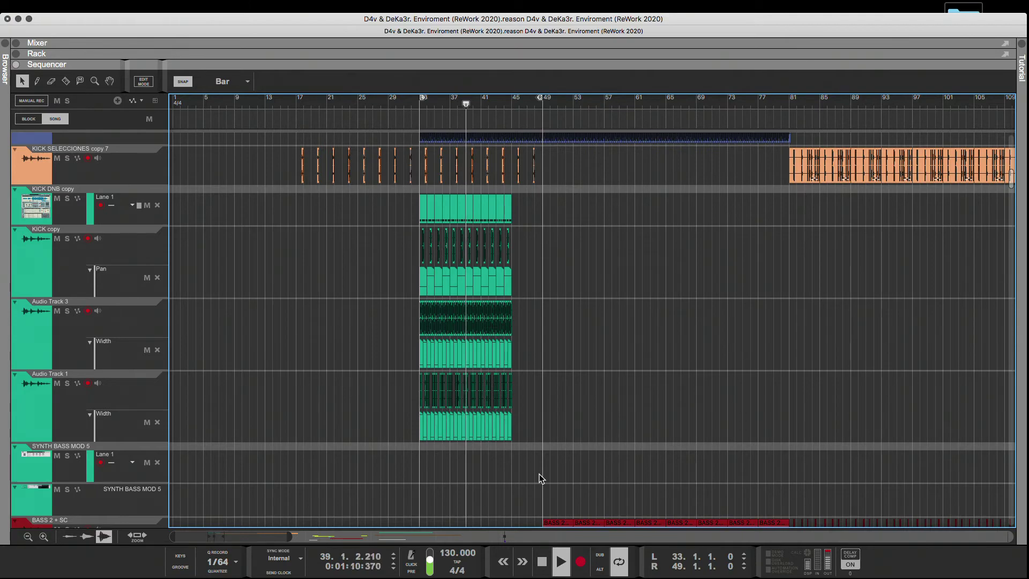
Duplicate the green KICK and Audio Track clips of bars 41 to 45 so the block reaches bar 49.
scroll(539, 474, up, 1)
scroll(540, 474, up, 10)
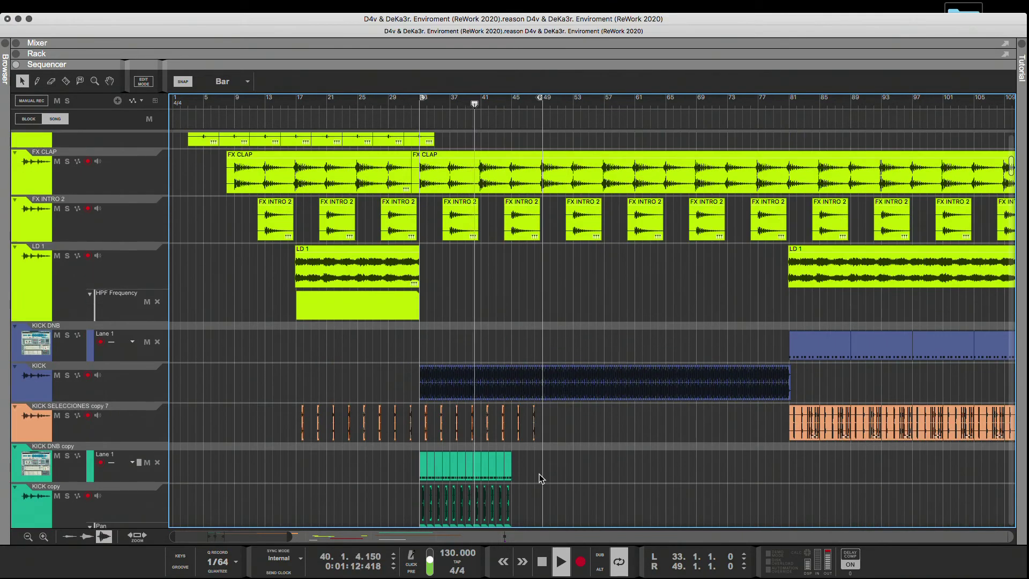
scroll(534, 478, down, 7)
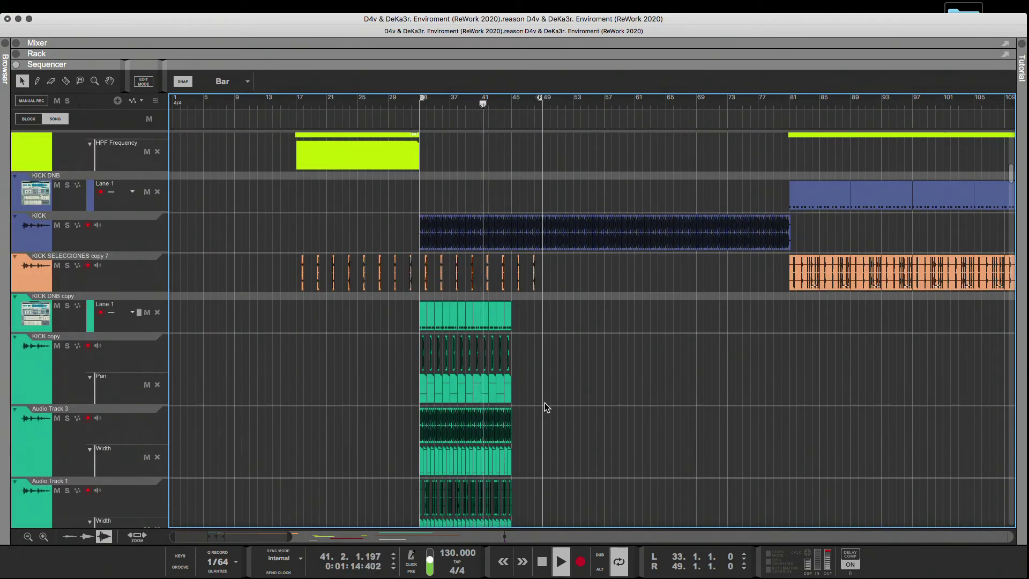
scroll(561, 333, down, 6)
scroll(549, 237, down, 3)
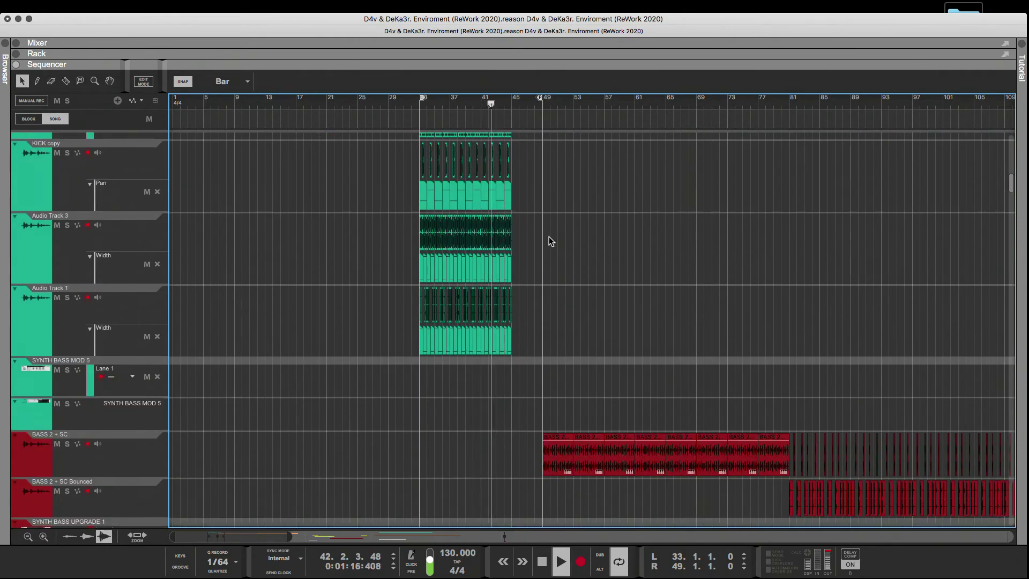
scroll(549, 237, up, 3)
drag(535, 173, 484, 413)
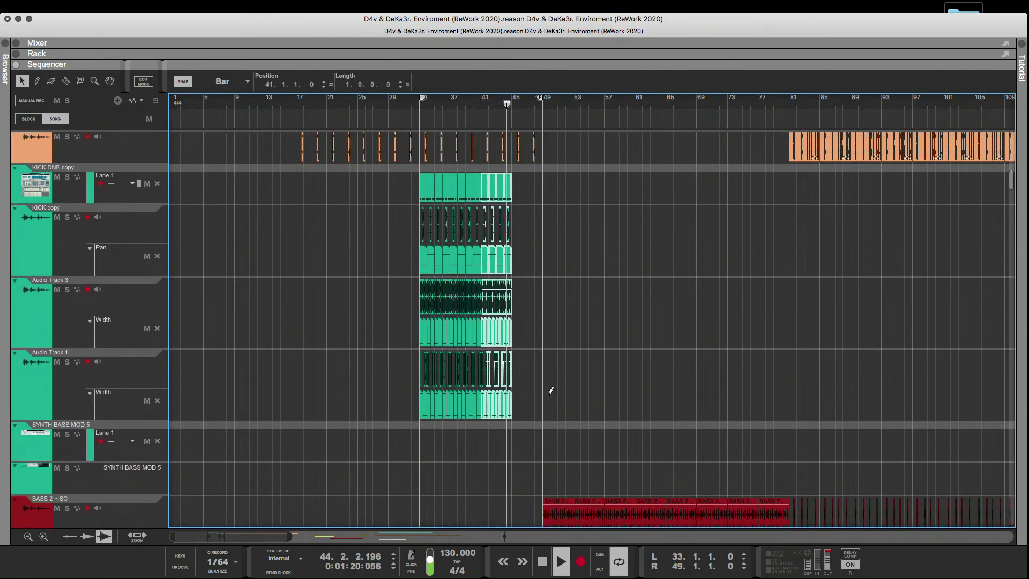
key(super+d)
click(579, 229)
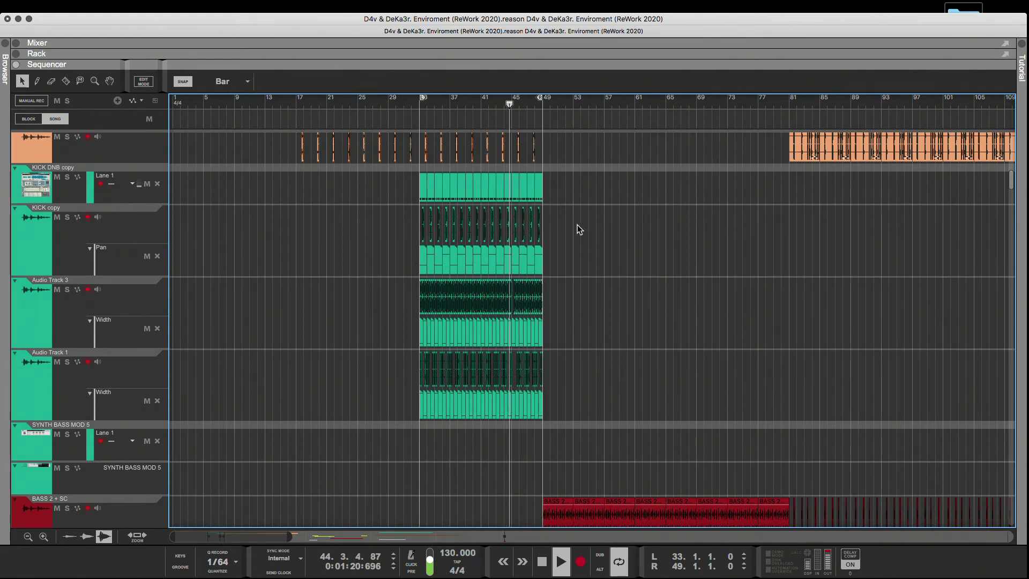
Delete the green KICK and Audio Track clips after bar 41, leaving an eight-bar block from bar 33.
click(406, 102)
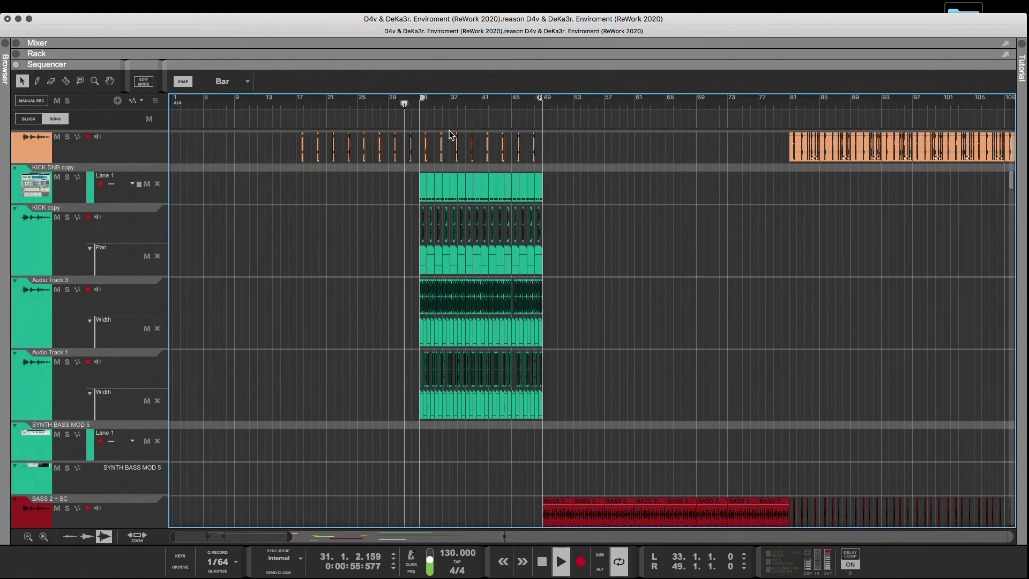
drag(583, 172, 492, 460)
key(Delete)
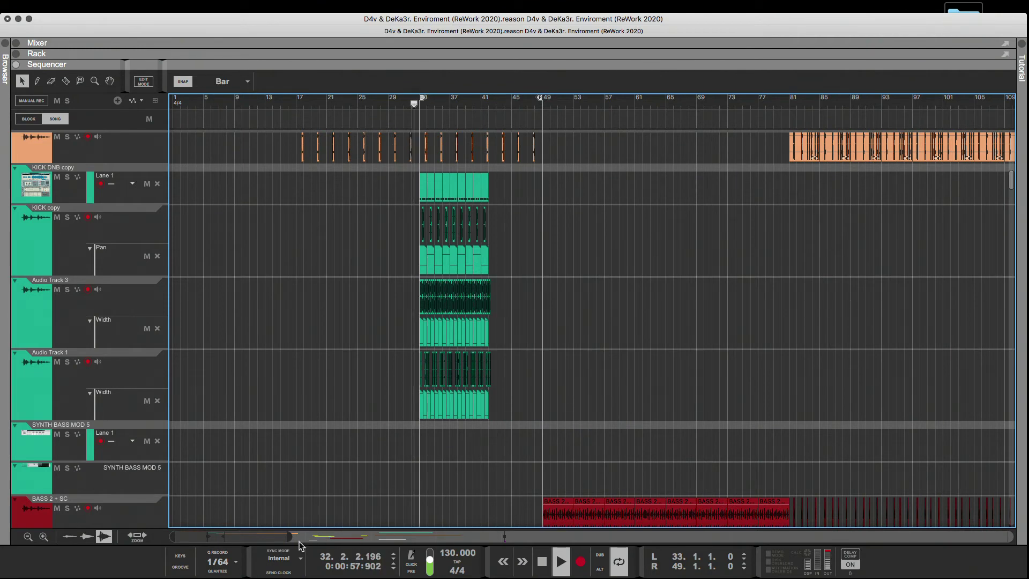
drag(254, 536, 198, 537)
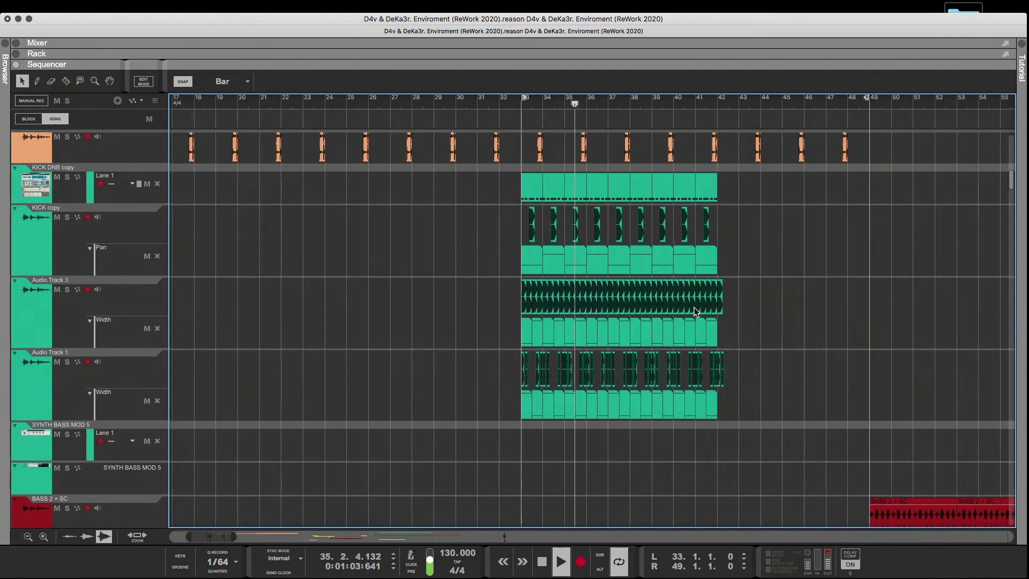
scroll(735, 247, up, 2)
drag(740, 231, 700, 470)
key(Delete)
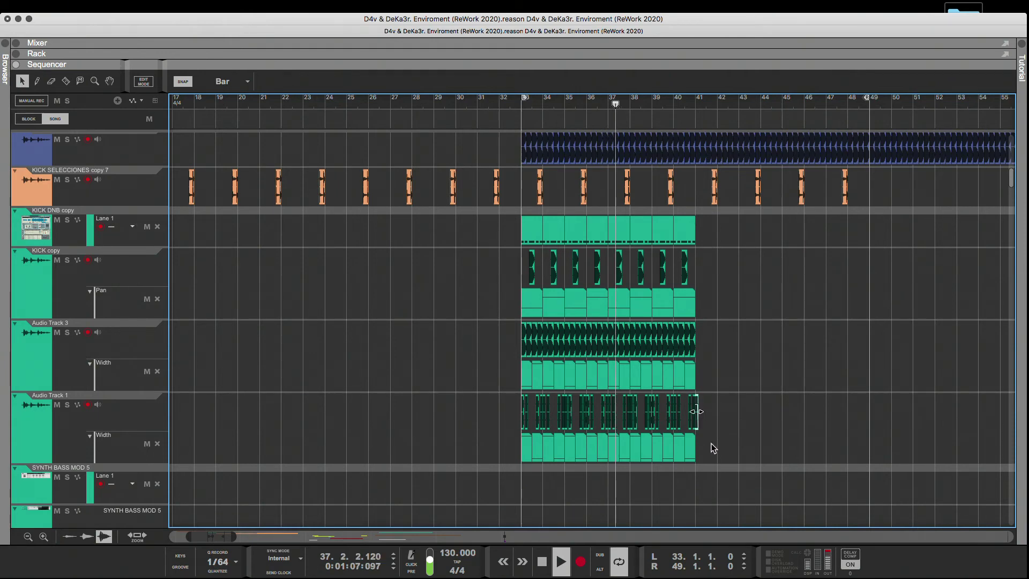
Duplicate the eight-bar block of green clips from bar 33 to bar 41, filling the section up to bar 49.
drag(710, 456, 514, 241)
key(super+d)
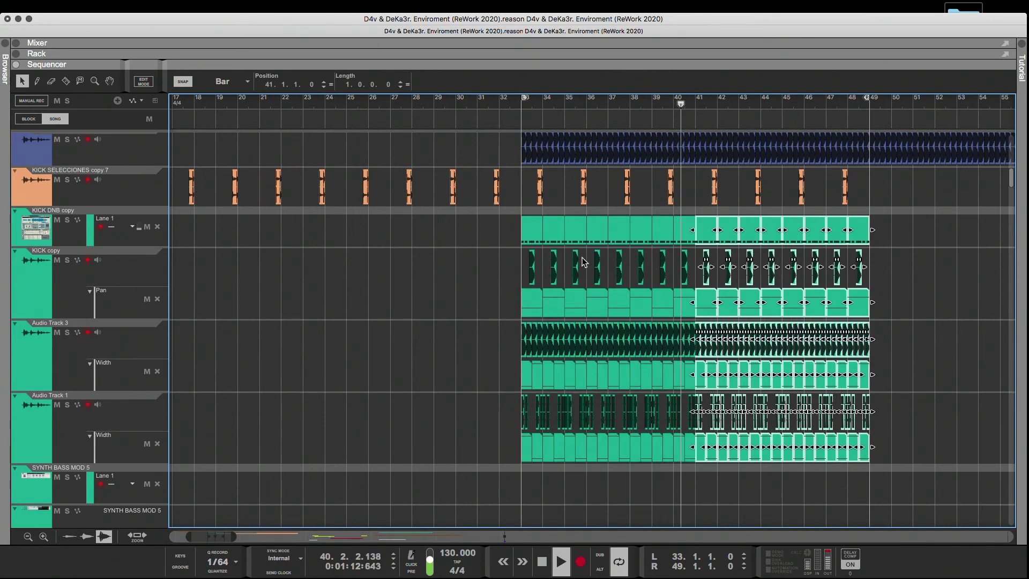
click(899, 283)
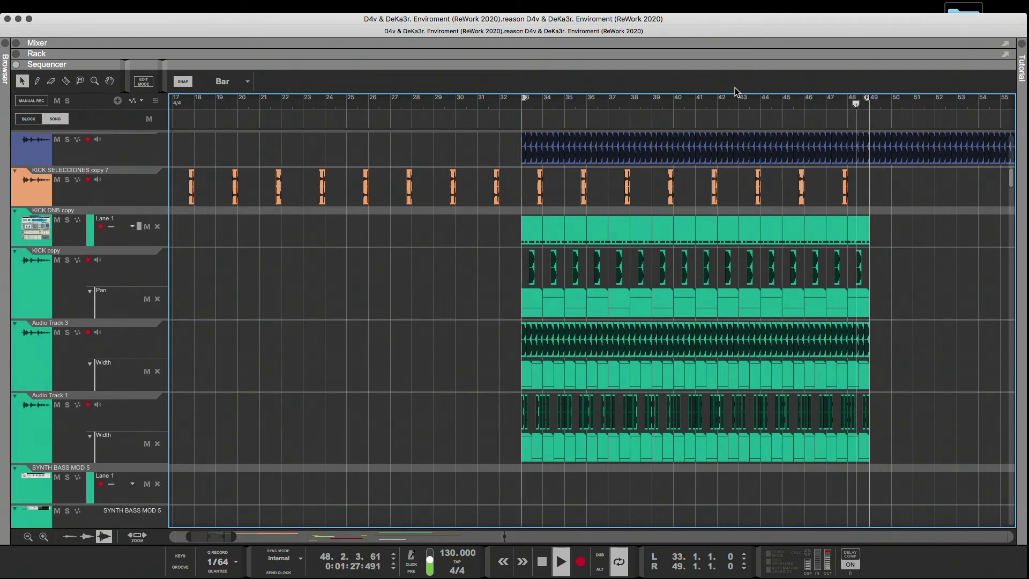
Maximise the song window and extend the loop end to bar 81, where the next section starts.
click(30, 19)
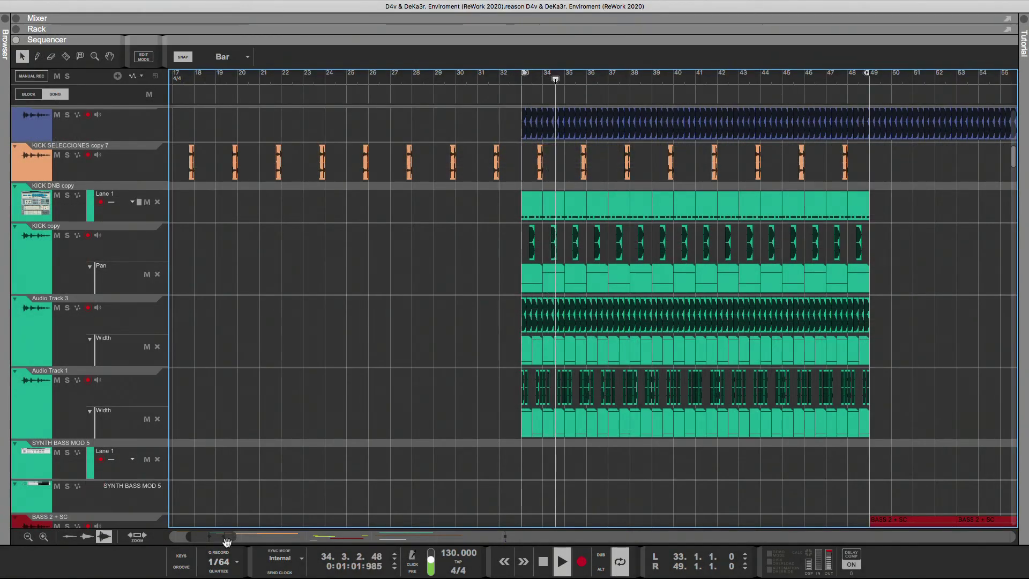
drag(236, 536, 281, 537)
scroll(344, 506, right, 3)
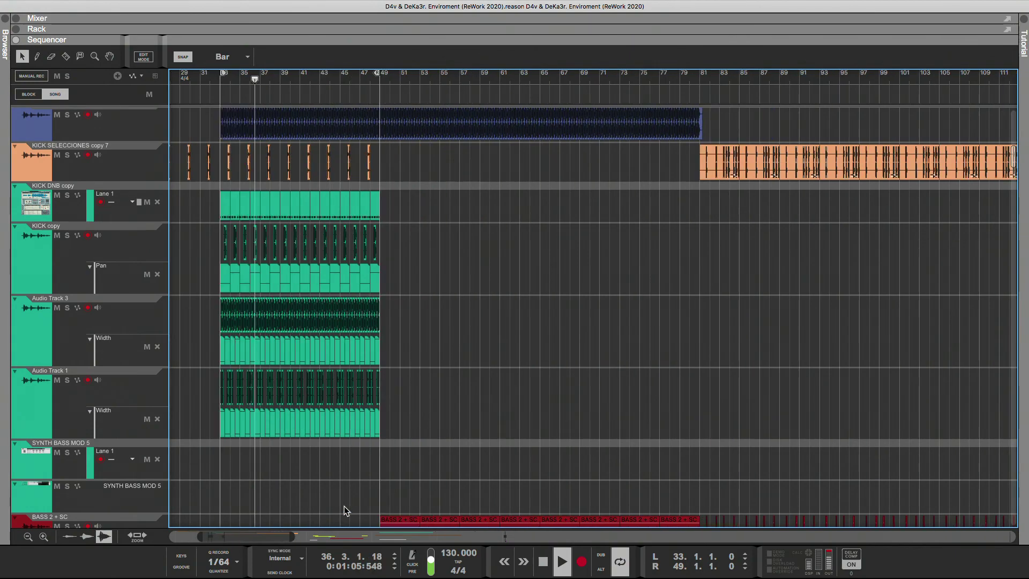
scroll(400, 476, up, 5)
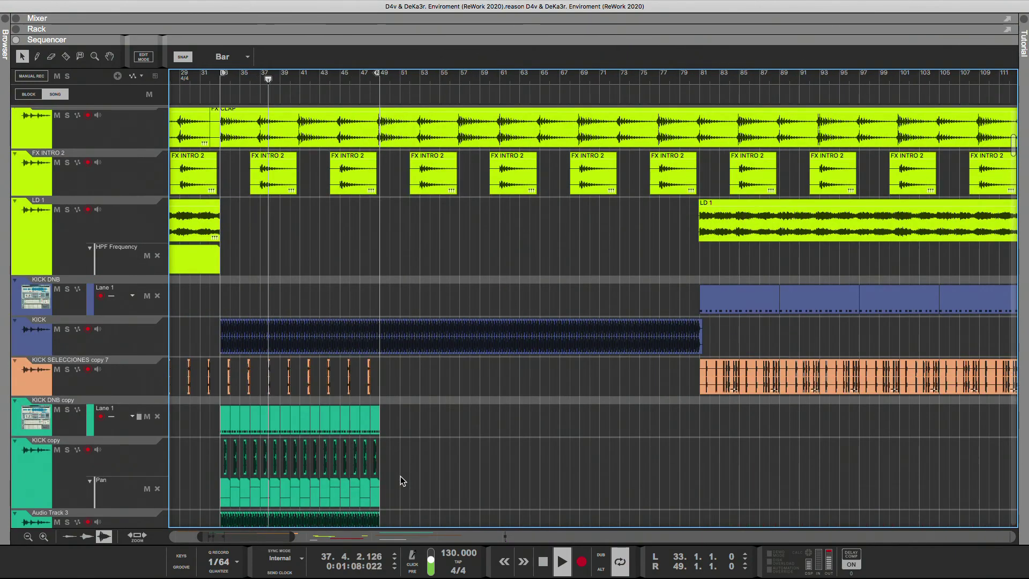
scroll(400, 474, down, 5)
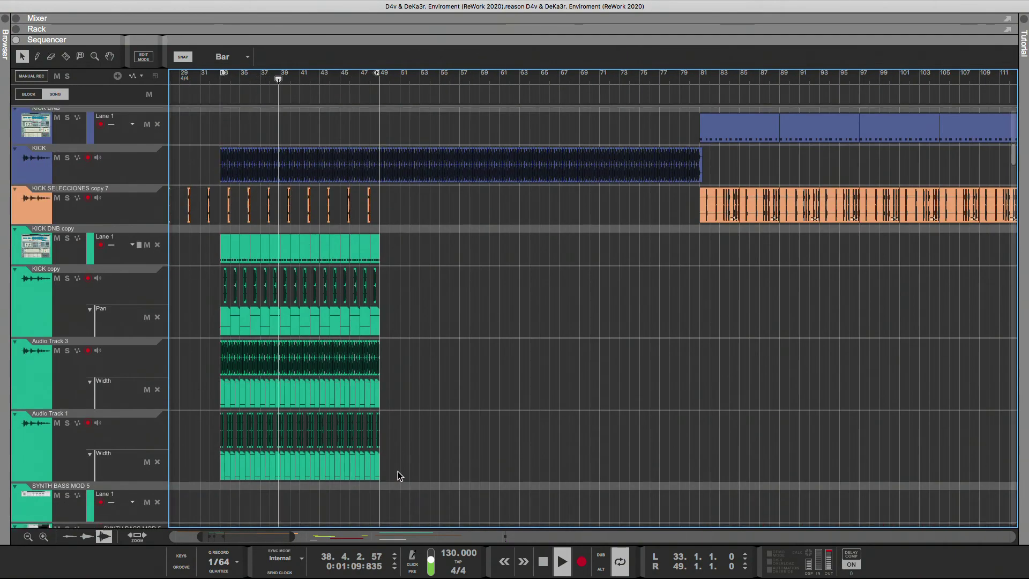
scroll(397, 471, up, 2)
scroll(412, 285, down, 4)
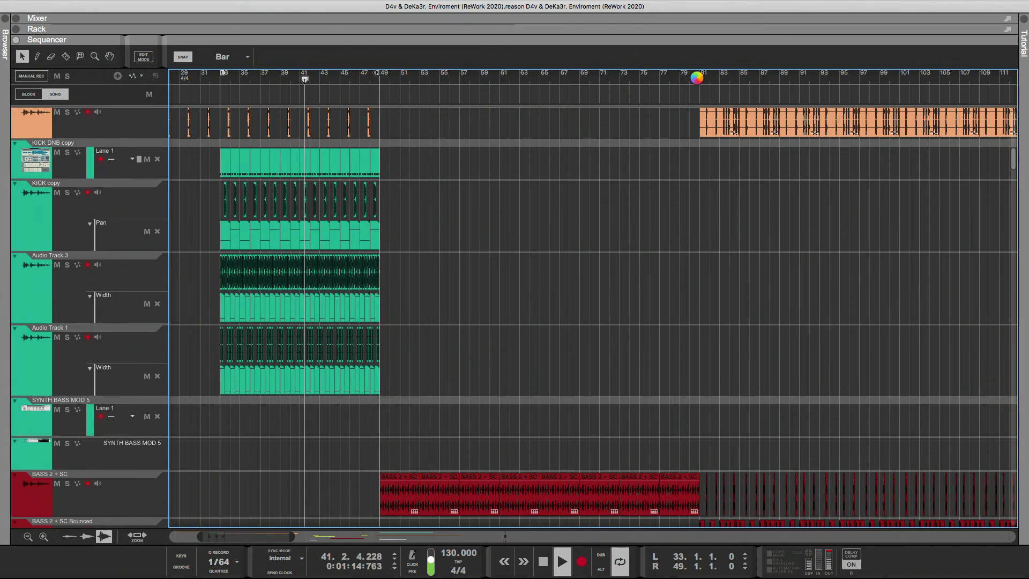
drag(377, 73, 698, 79)
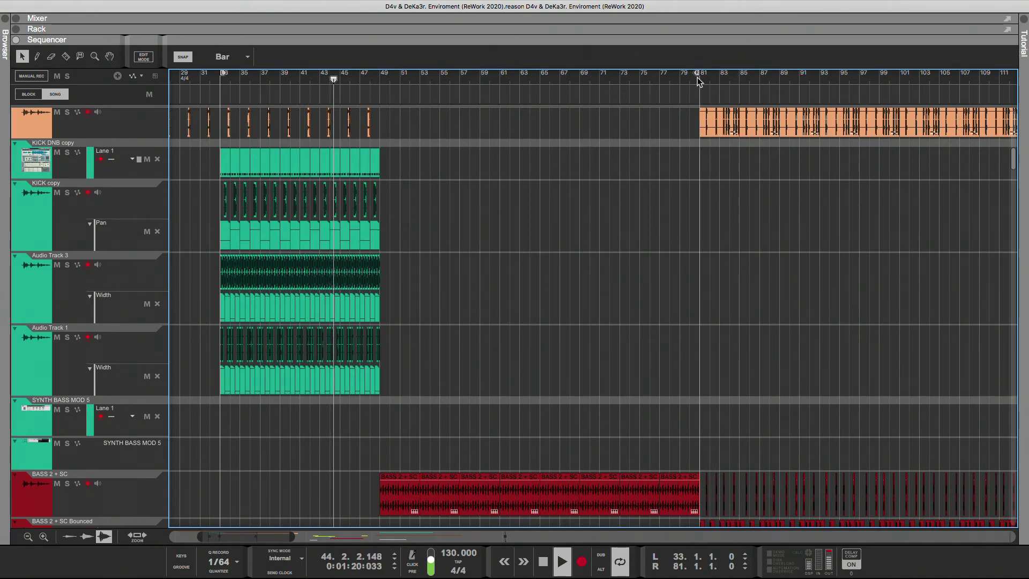
Duplicate the 16-bar block of green clips from bar 33 twice to fill the section up to bar 81.
drag(412, 147, 194, 387)
click(194, 387)
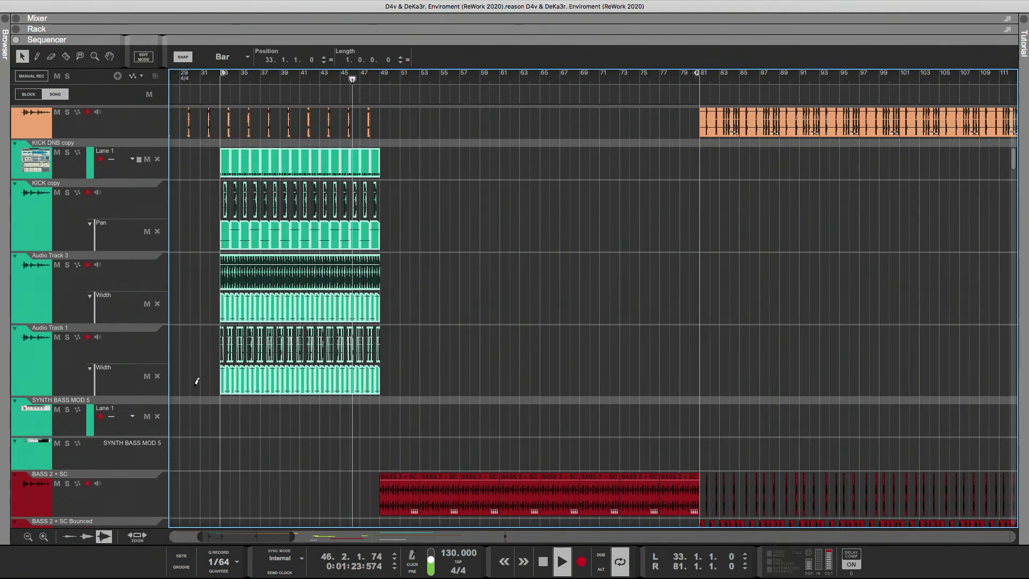
key(ctrl+d)
key(ctrl+d)
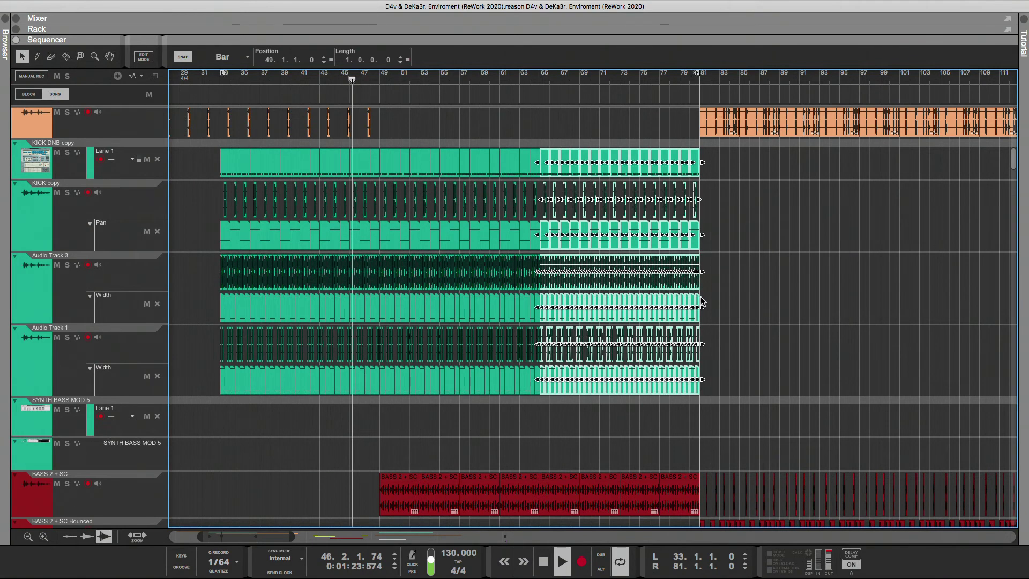
click(719, 282)
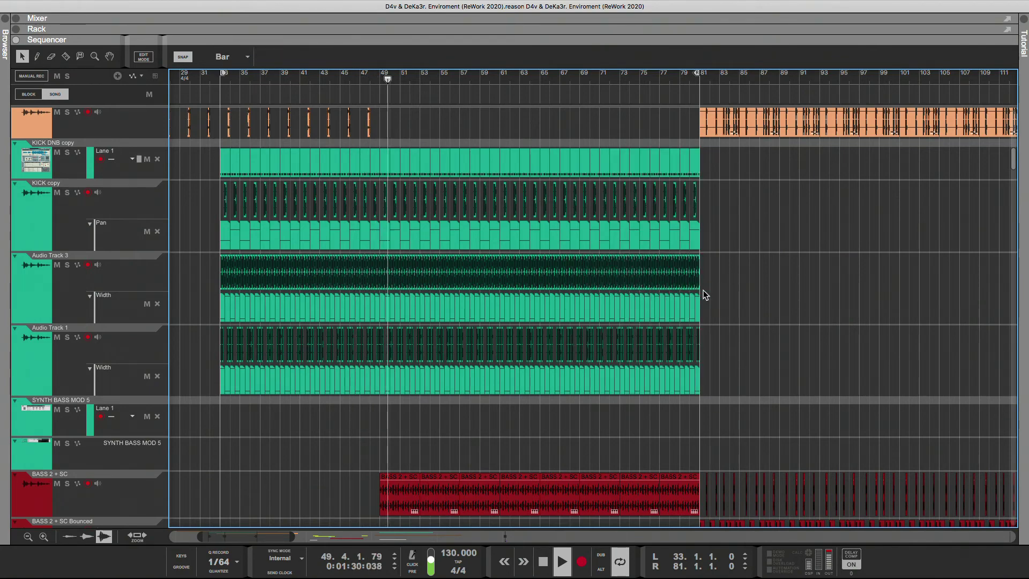
Review the whole arrangement overview, checking which tracks have clips between bars 33 and 81.
scroll(639, 362, down, 5)
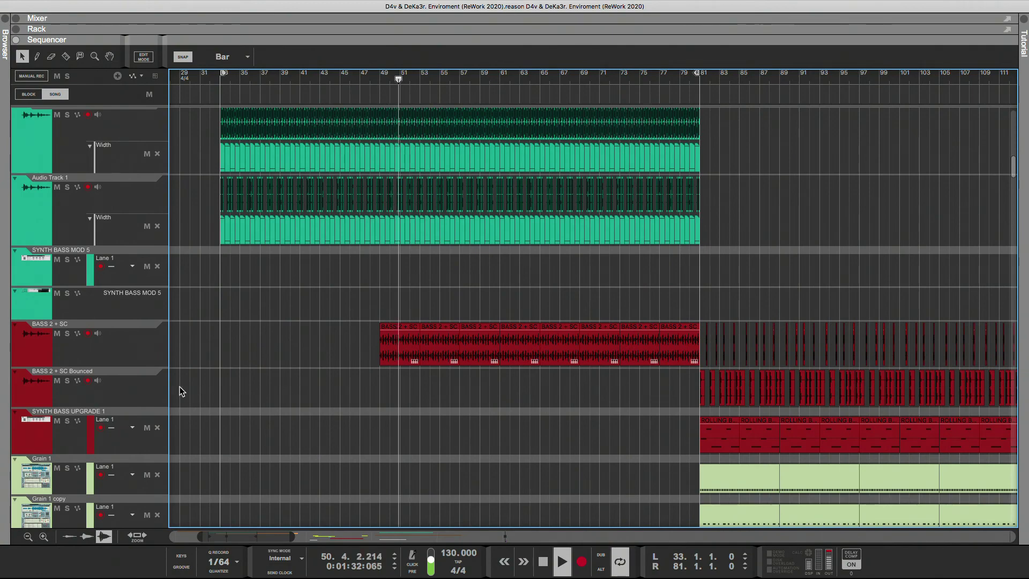
drag(288, 538, 557, 538)
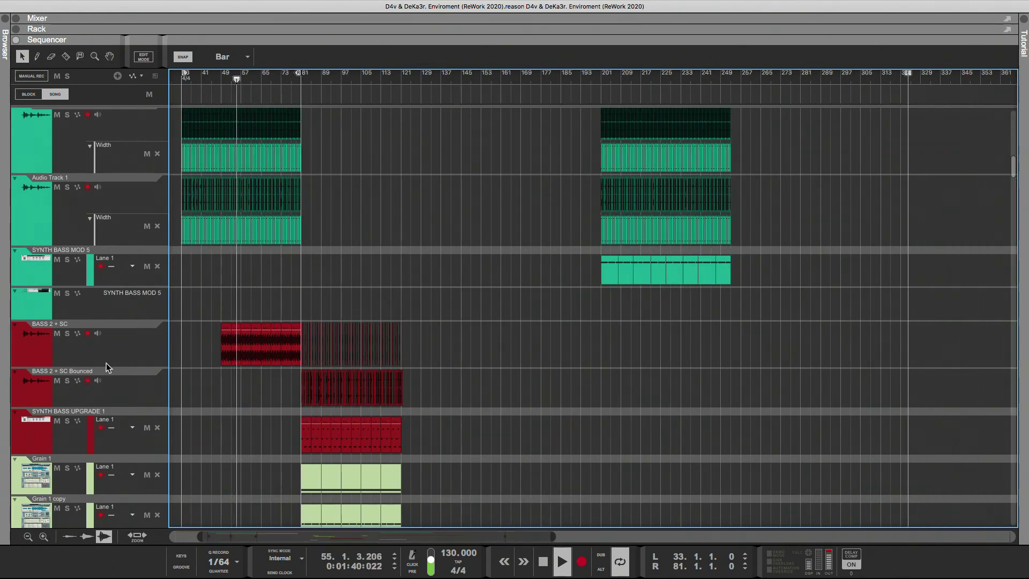
drag(191, 540, 200, 503)
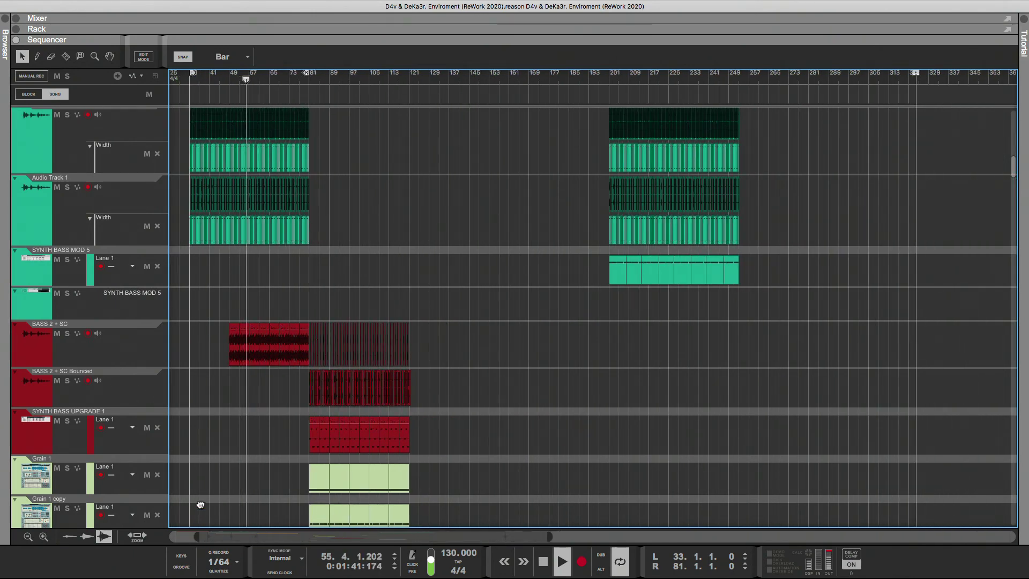
scroll(246, 384, down, 5)
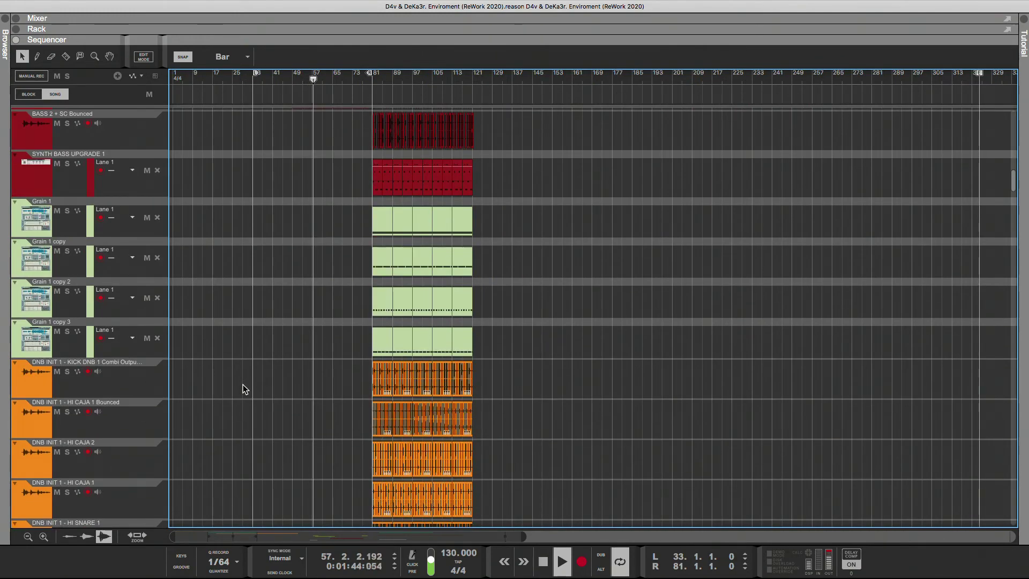
scroll(243, 384, down, 2)
scroll(242, 384, down, 4)
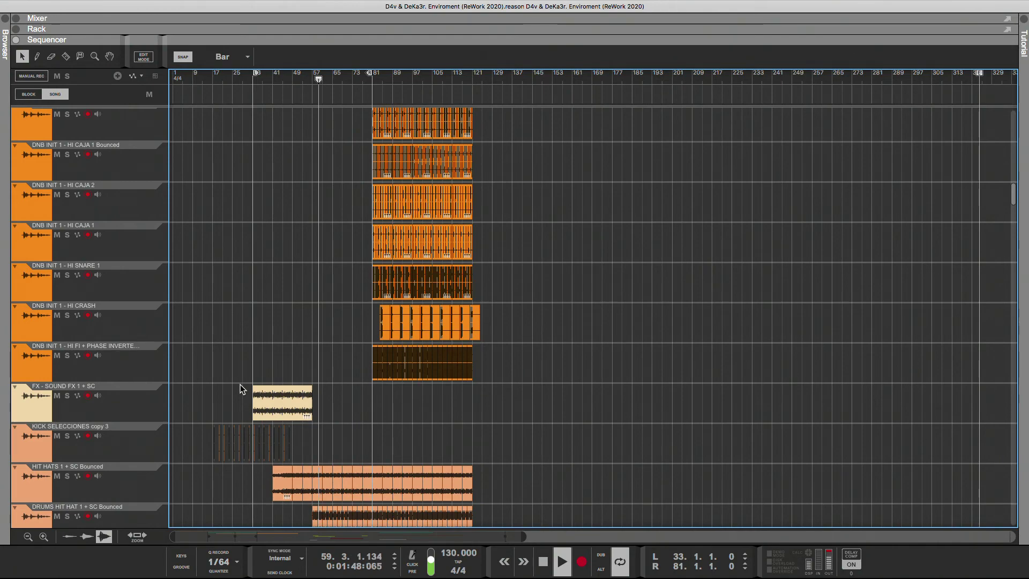
scroll(240, 385, down, 3)
scroll(240, 384, down, 8)
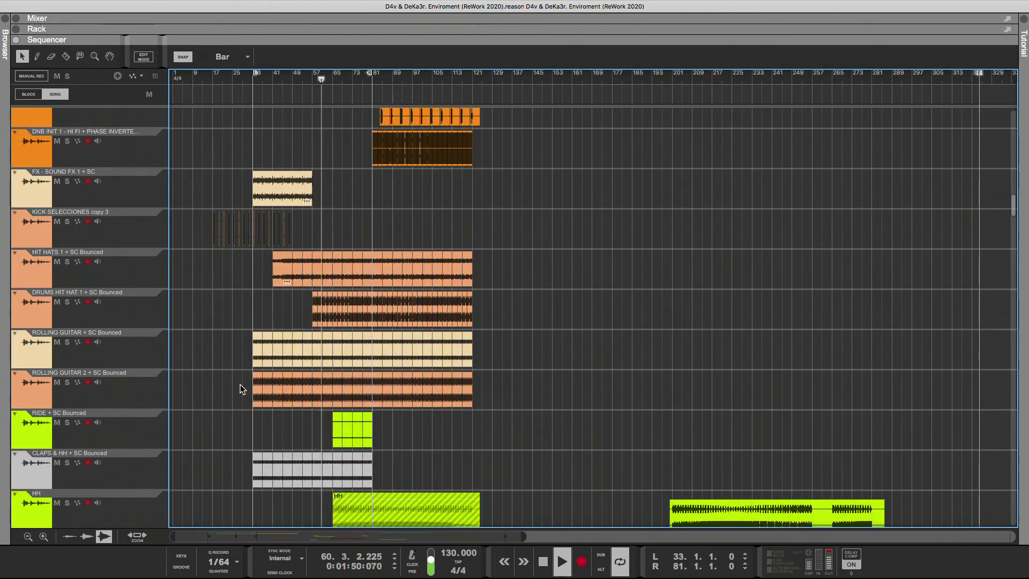
scroll(239, 390, down, 1)
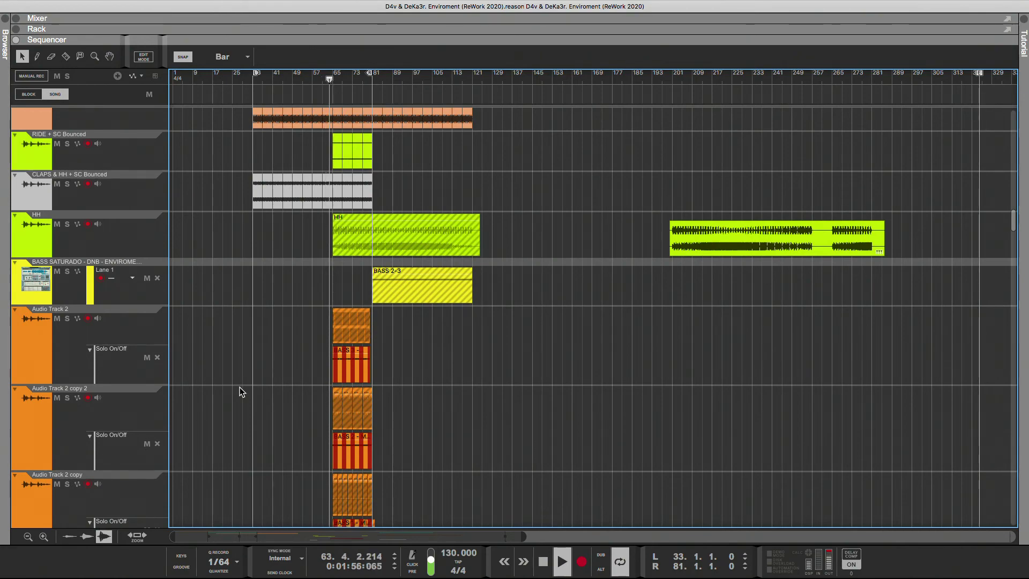
scroll(197, 464, up, 20)
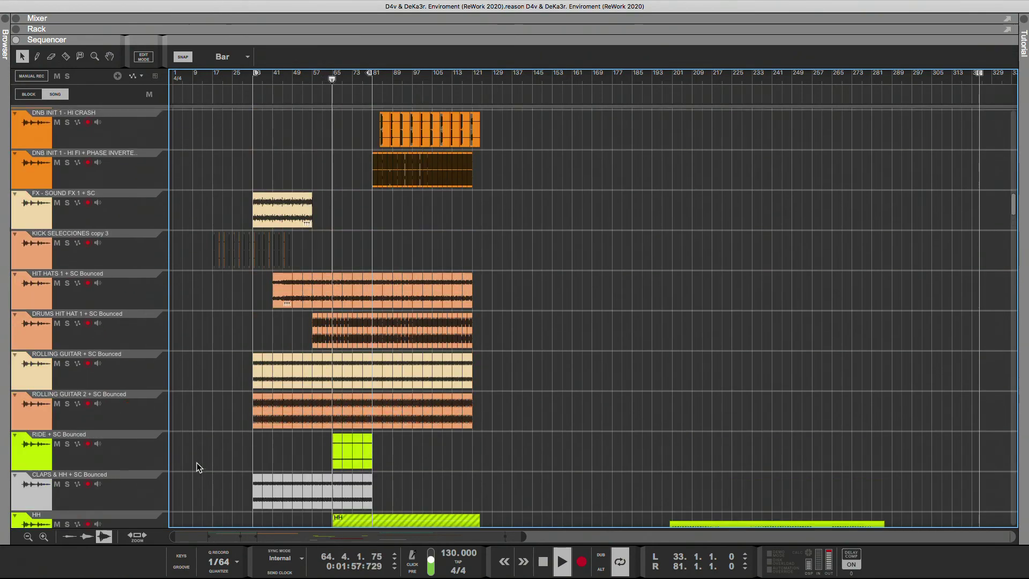
scroll(198, 462, up, 15)
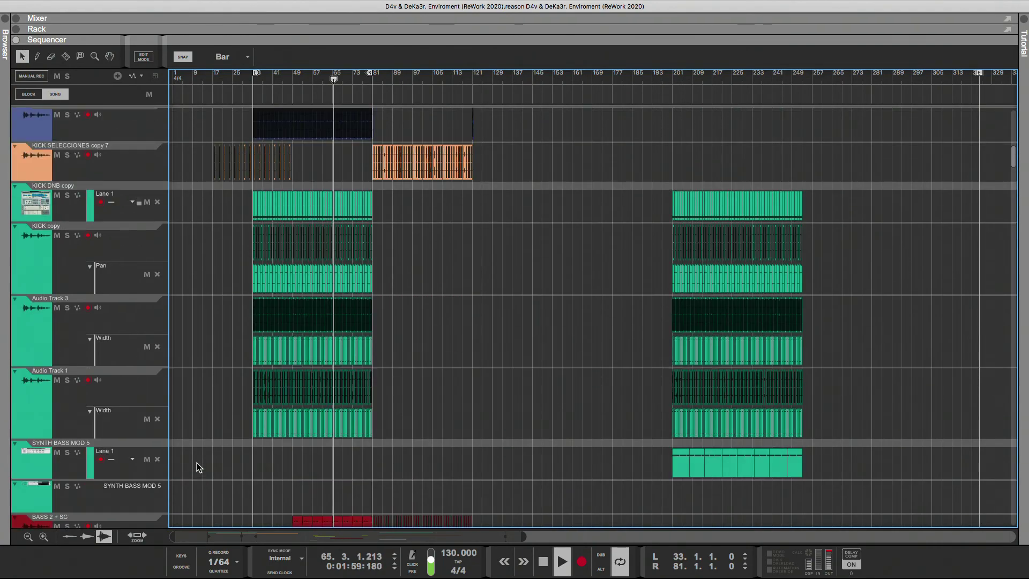
scroll(194, 462, up, 8)
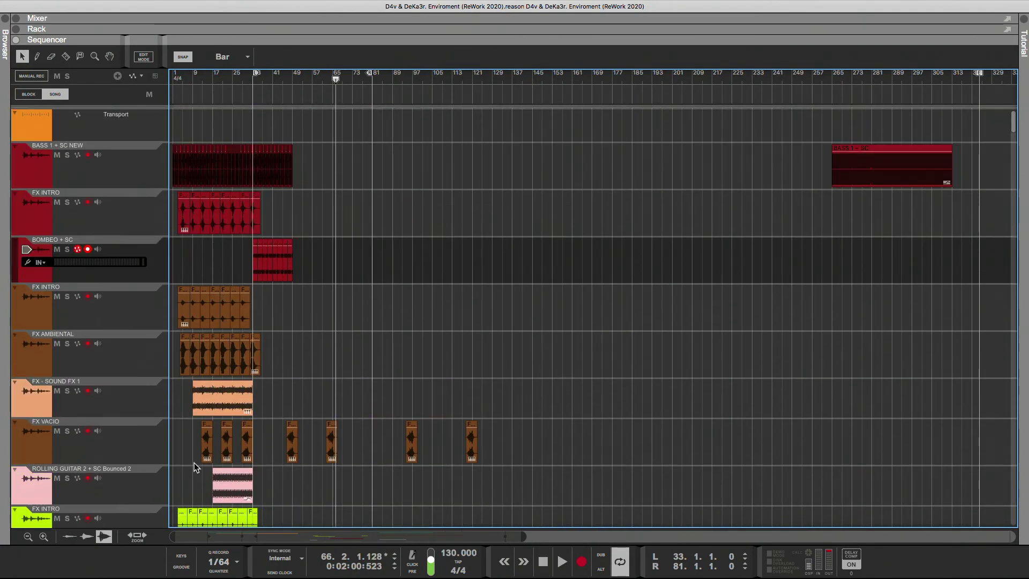
Duplicate the BOMBEO + SC clips that start at bar 33 to fill the section up to bar 81.
click(254, 85)
click(255, 273)
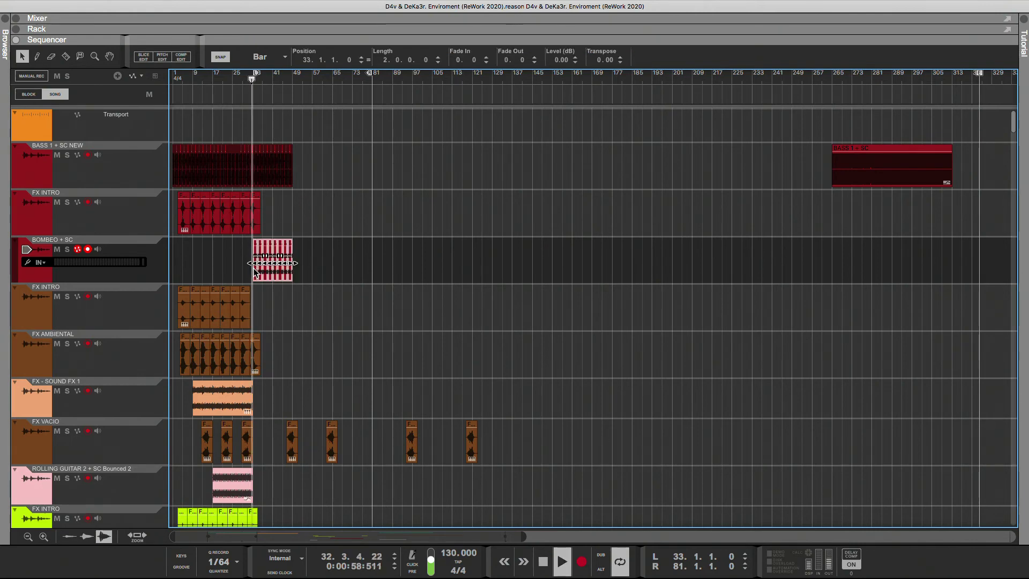
drag(258, 263, 378, 287)
click(419, 283)
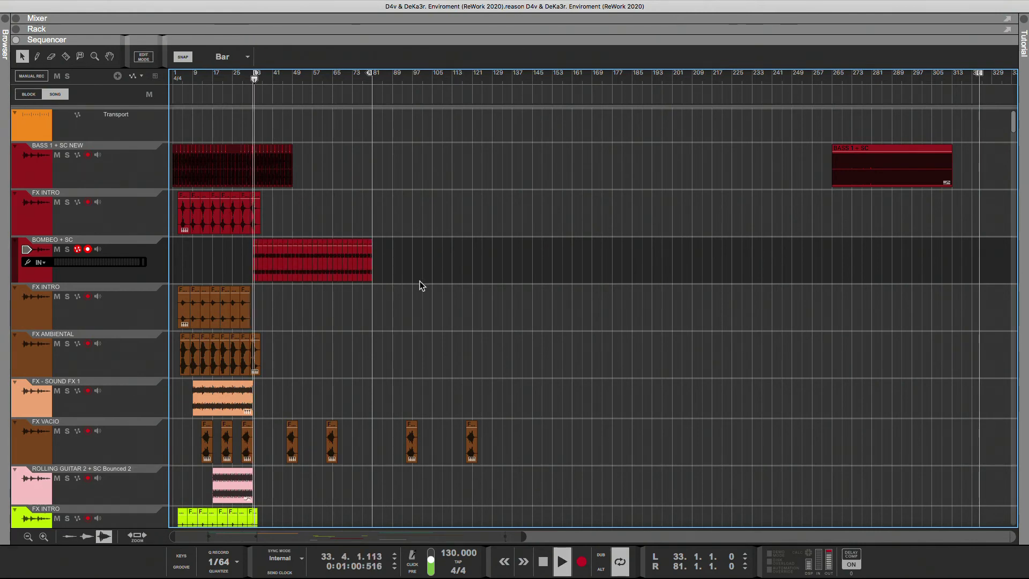
Try shifting the two FX VACIO clips between bars 45 and 67 by one or two bars.
scroll(381, 282, down, 4)
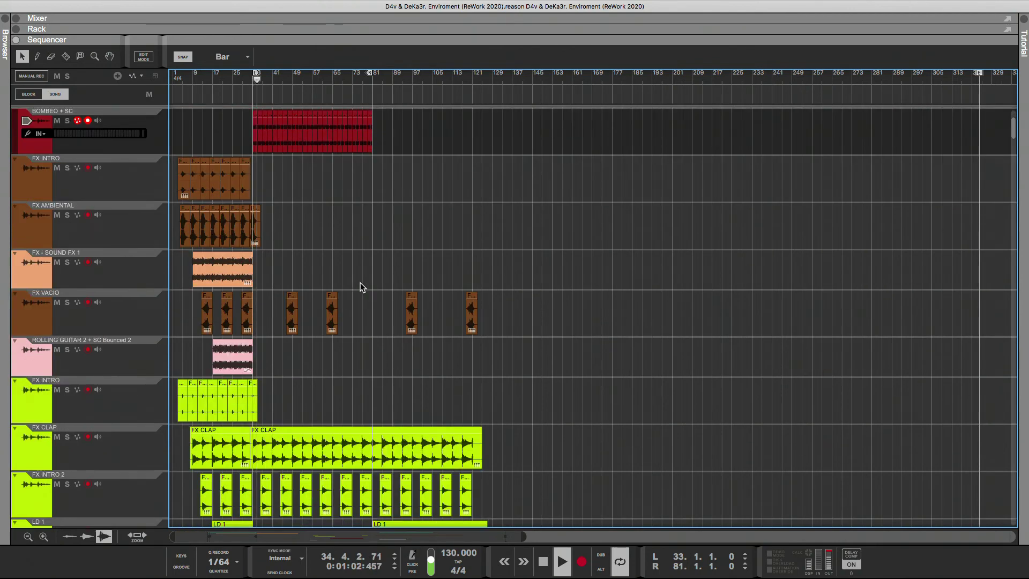
scroll(354, 282, down, 2)
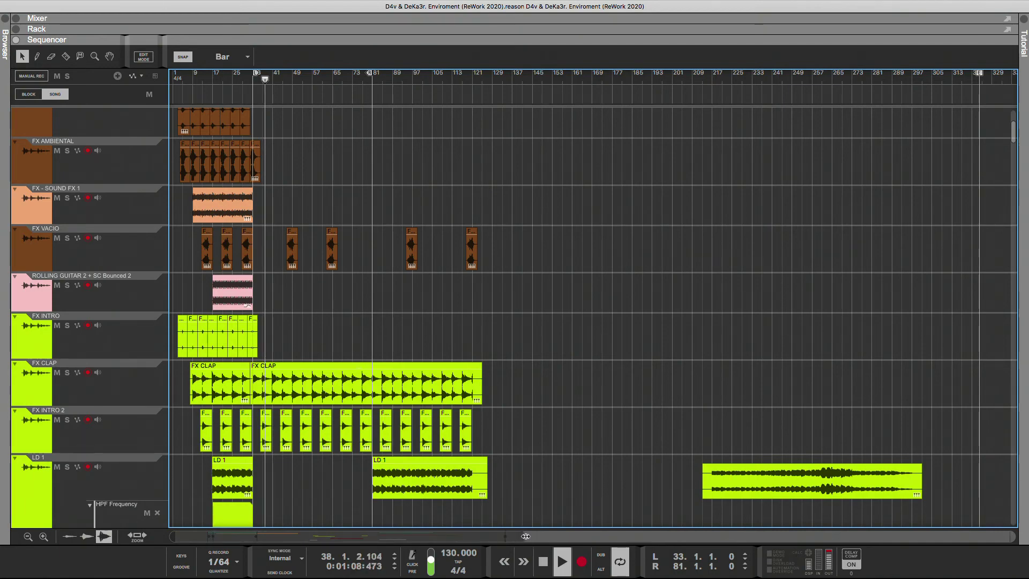
drag(525, 536, 352, 536)
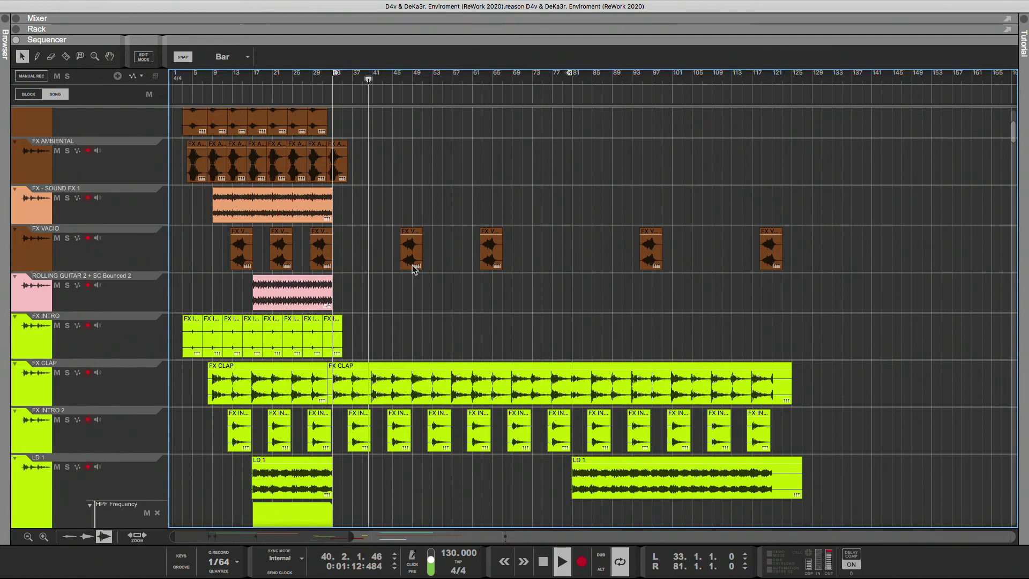
drag(405, 261, 399, 261)
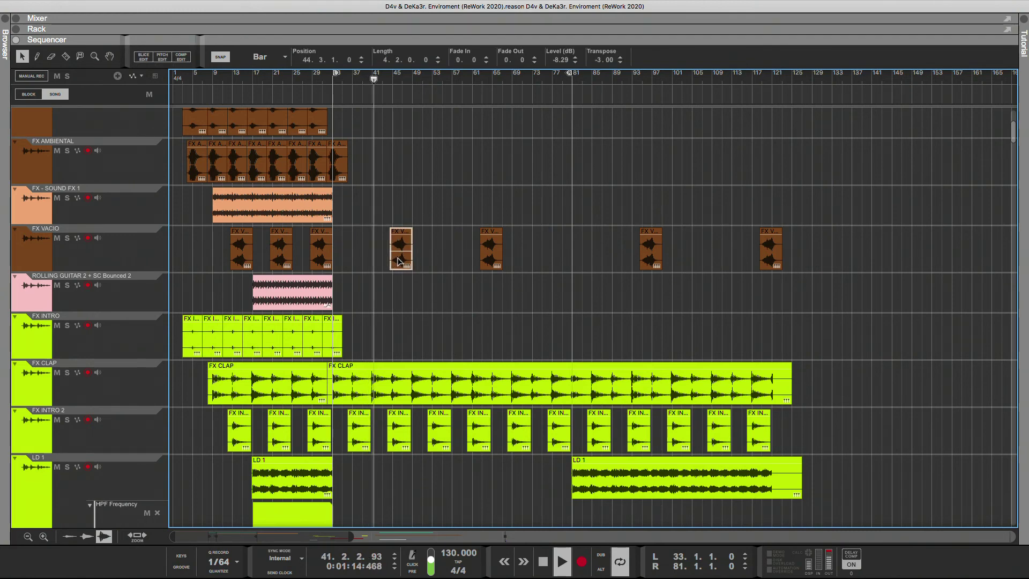
click(479, 268)
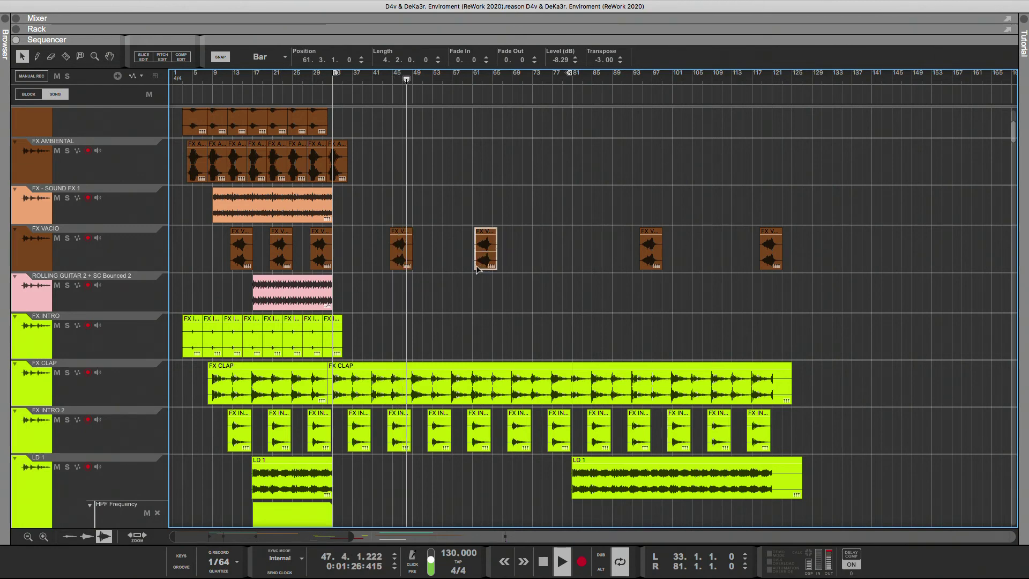
drag(481, 268, 476, 268)
click(512, 279)
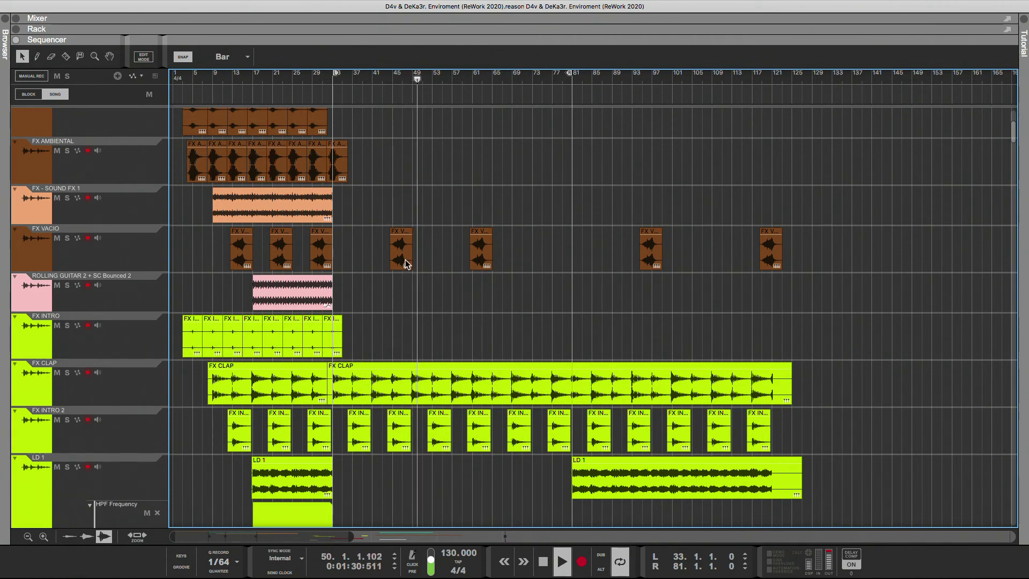
drag(405, 263, 415, 263)
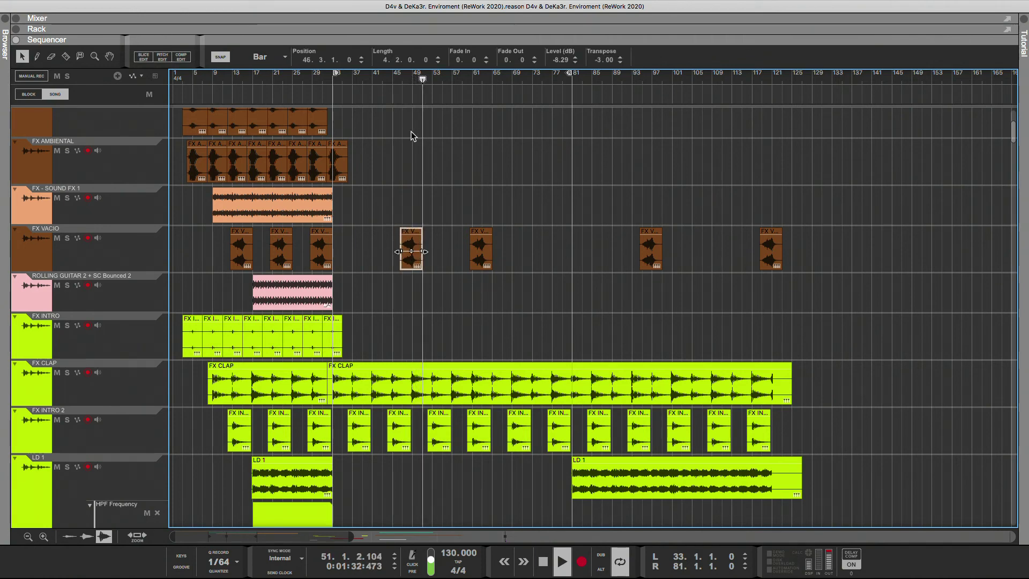
Delete the four FX VACIO clips located after bar 33, keeping only the three in the intro.
click(401, 80)
drag(411, 248, 481, 251)
key(Delete)
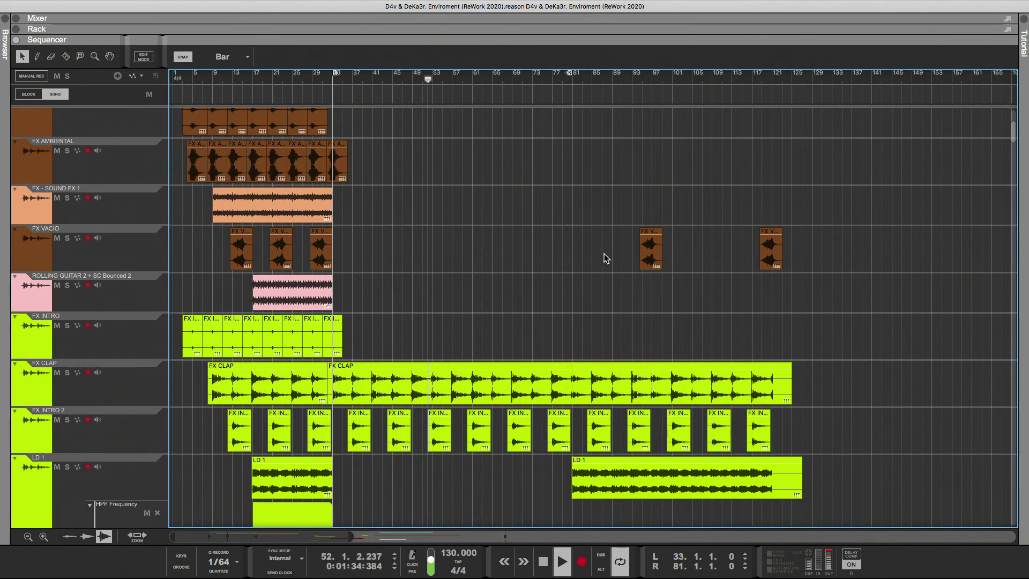
click(649, 251)
key(Delete)
click(768, 253)
key(Delete)
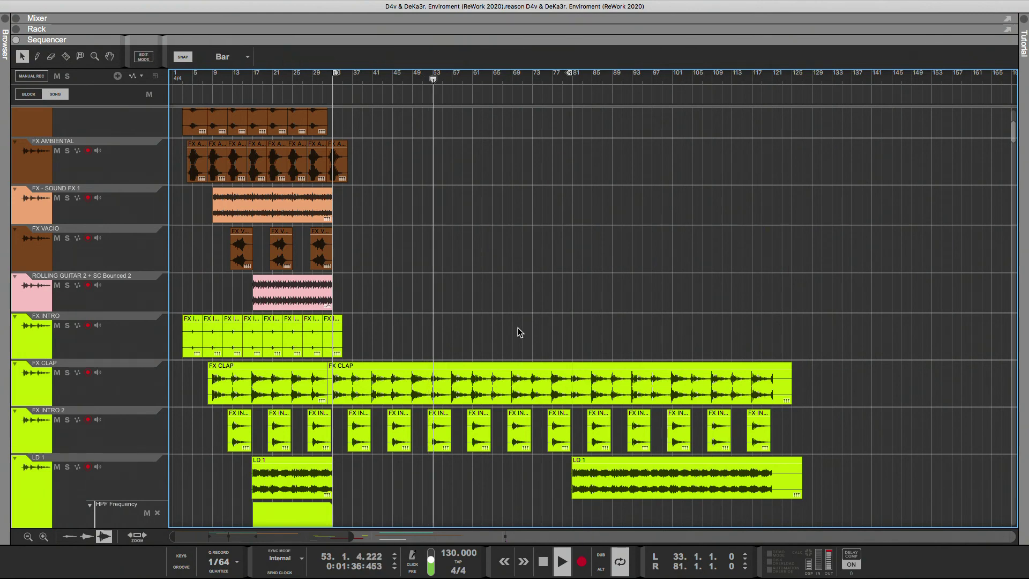
Move playback back to about bar 25 and shorten the loop to end at bar 49.
scroll(497, 329, up, 5)
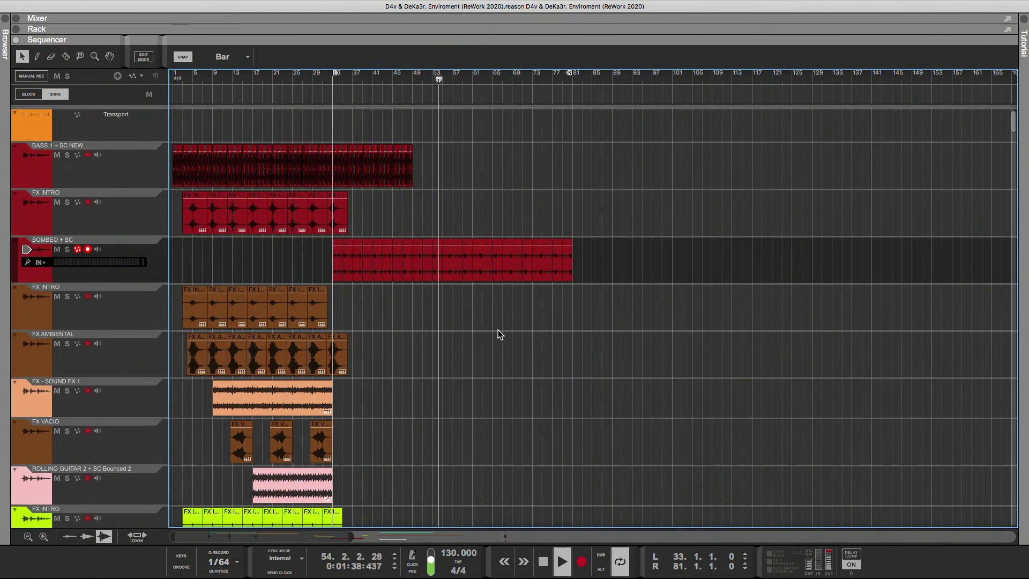
scroll(498, 330, down, 3)
scroll(329, 345, up, 3)
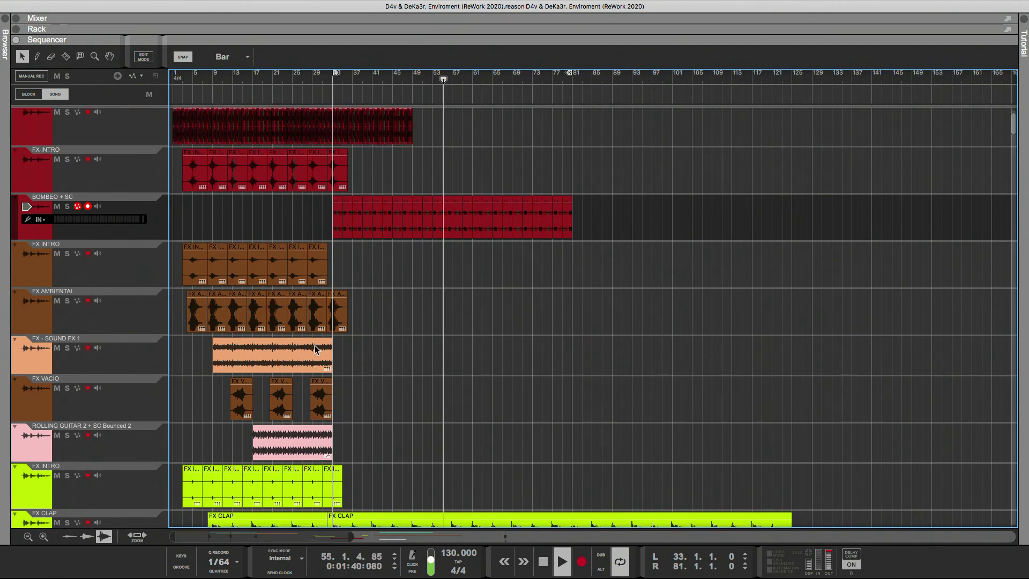
click(296, 81)
drag(424, 152, 337, 164)
click(444, 169)
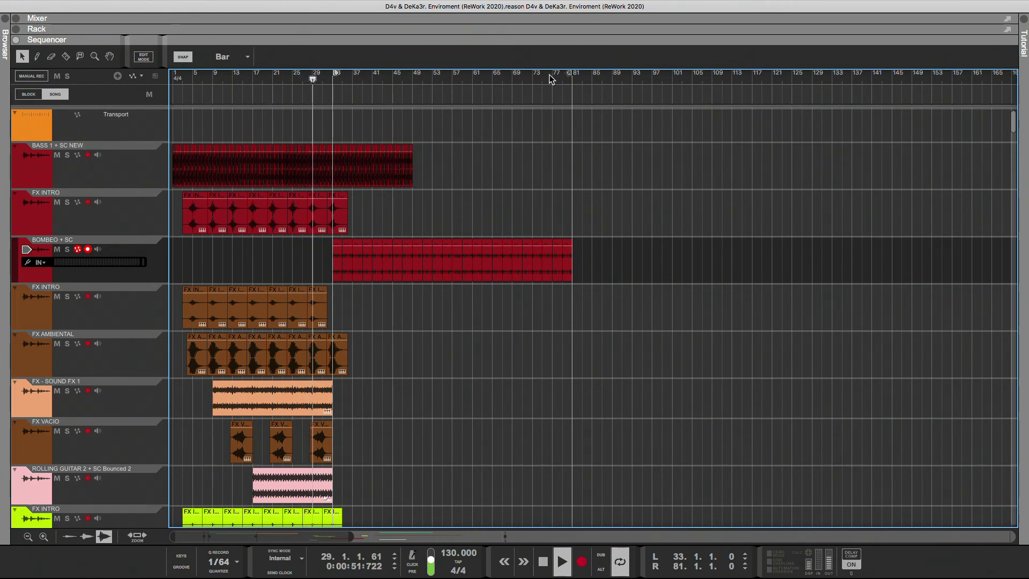
drag(560, 76, 409, 94)
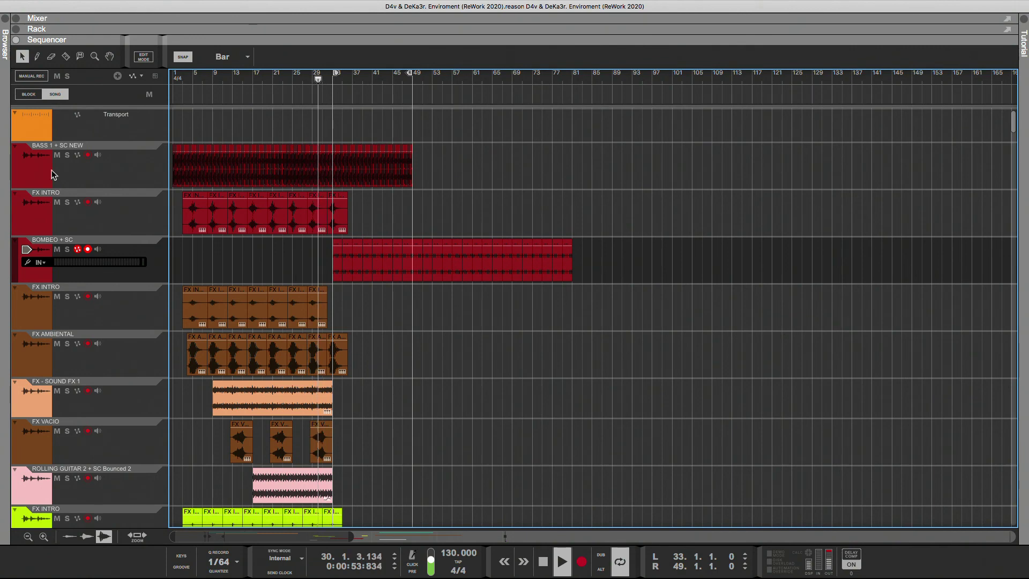
Solo the BASS 1 + SC NEW, BOMBEO + SC, KICK DNB copy, KICK copy, Audio Track 3 and Audio Track 1 tracks.
click(68, 155)
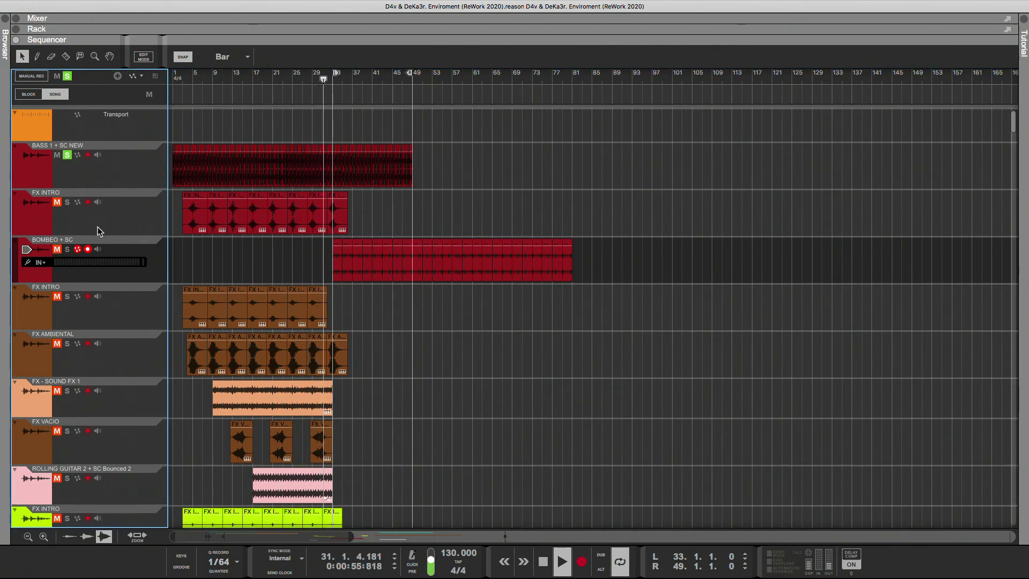
click(67, 249)
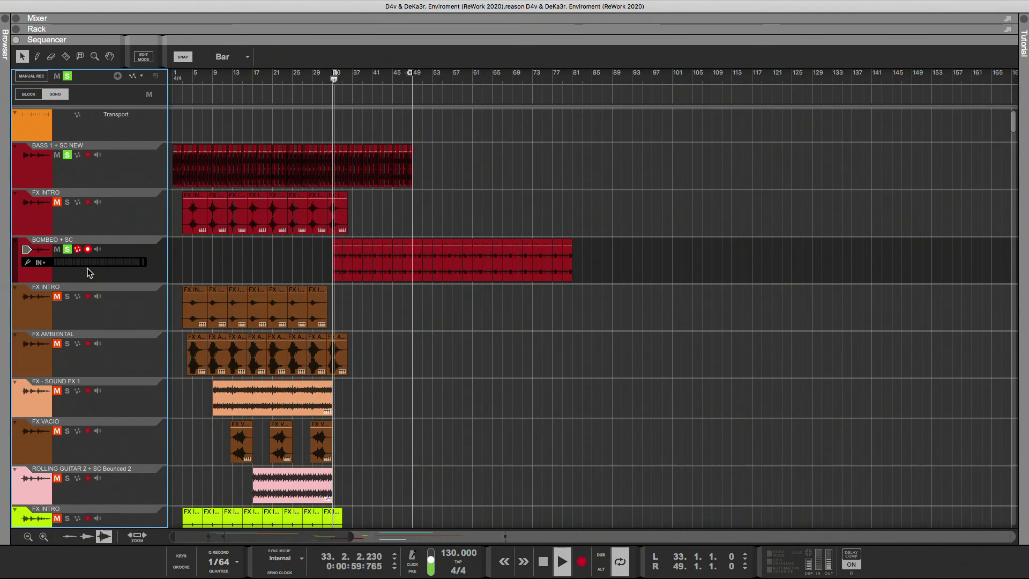
scroll(74, 310, down, 3)
scroll(73, 309, down, 15)
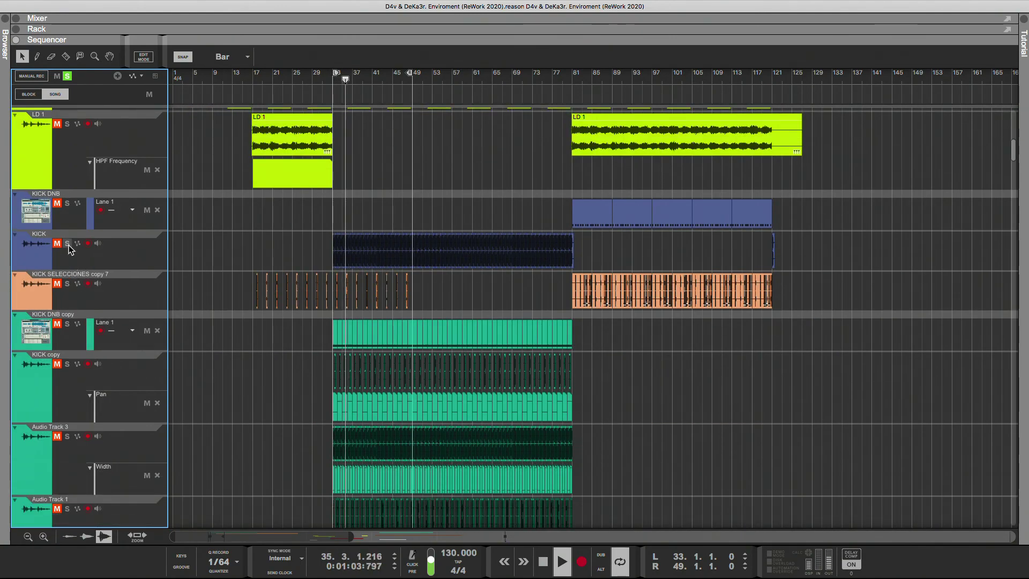
click(67, 326)
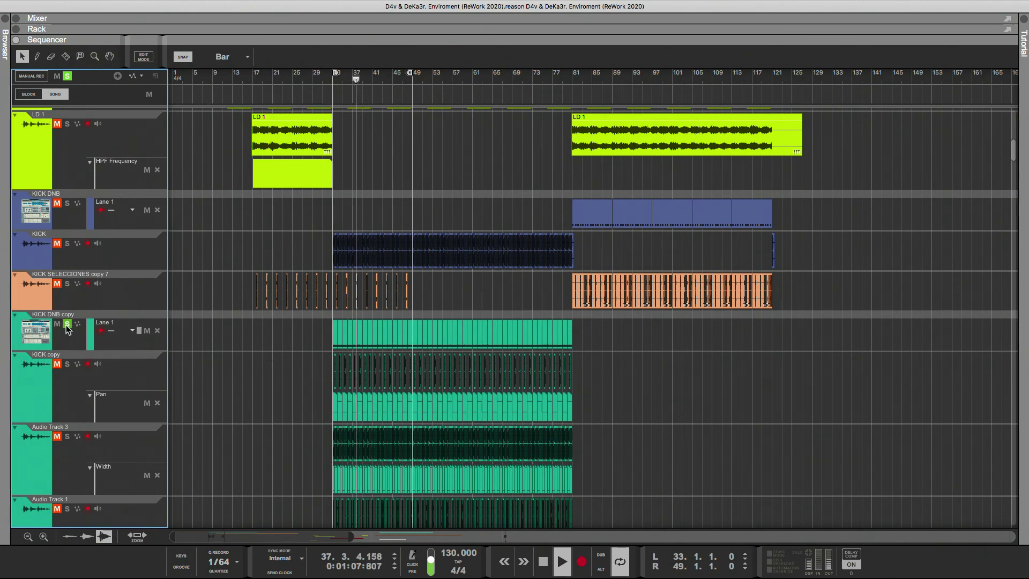
click(68, 365)
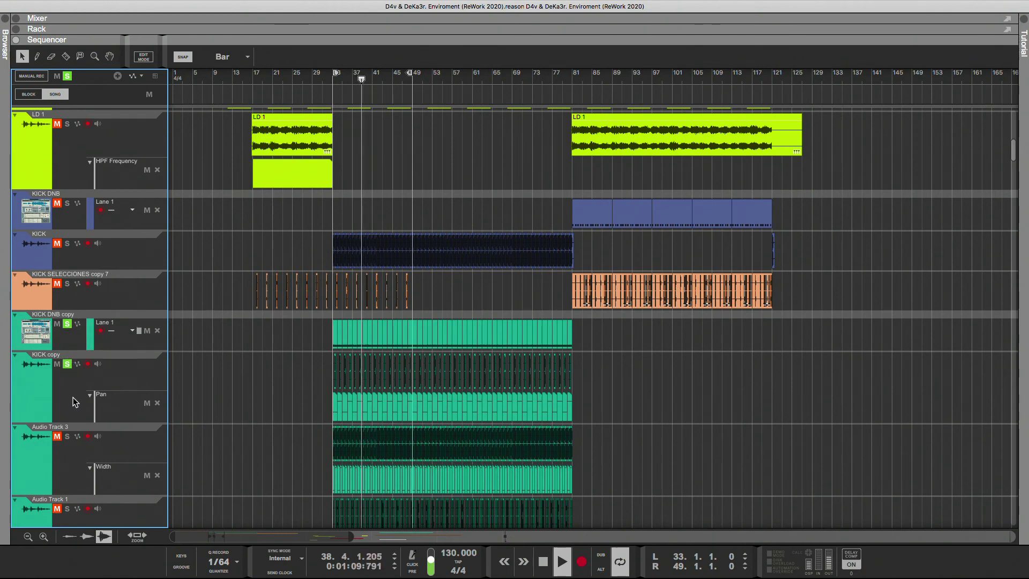
click(67, 437)
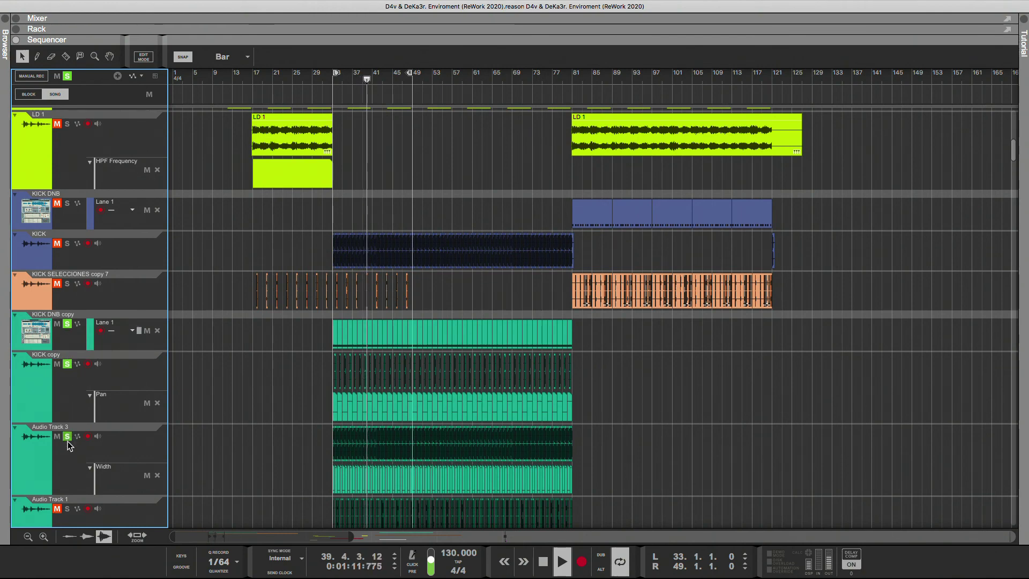
scroll(67, 458, down, 1)
scroll(66, 459, down, 3)
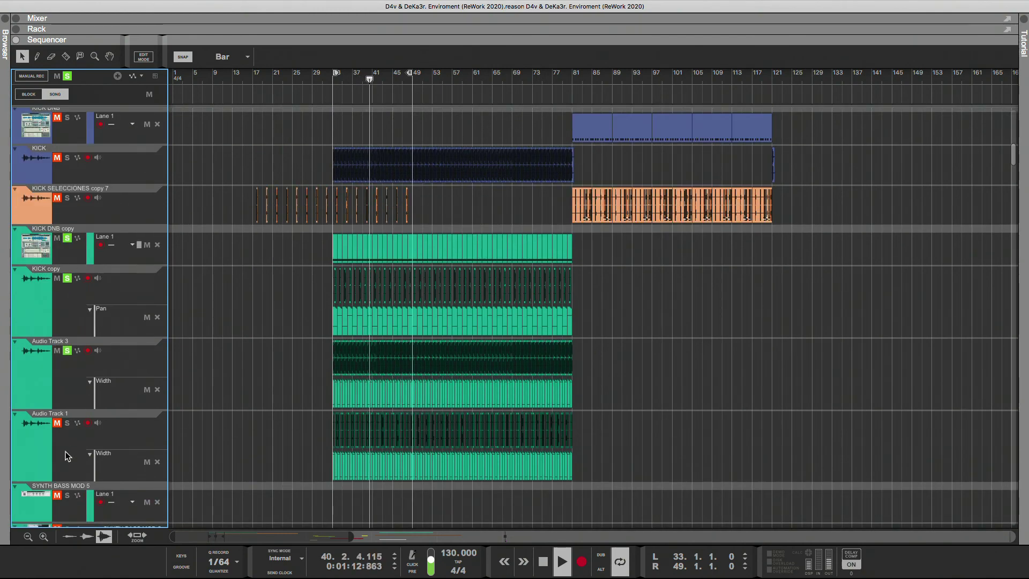
click(67, 423)
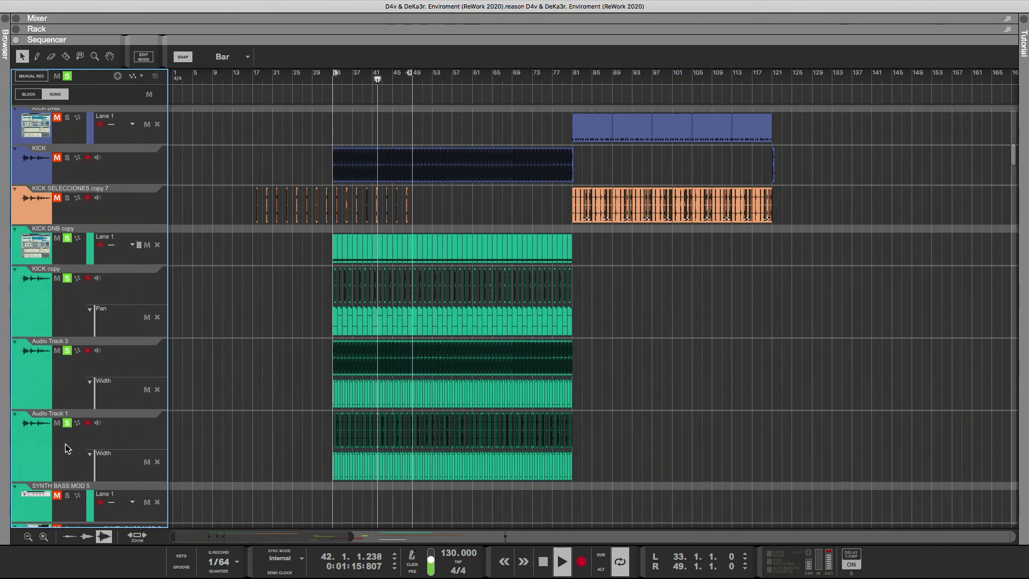
Audition the blue KICK track together with the soloed tracks, and take it out of solo again.
scroll(66, 443, up, 7)
click(66, 309)
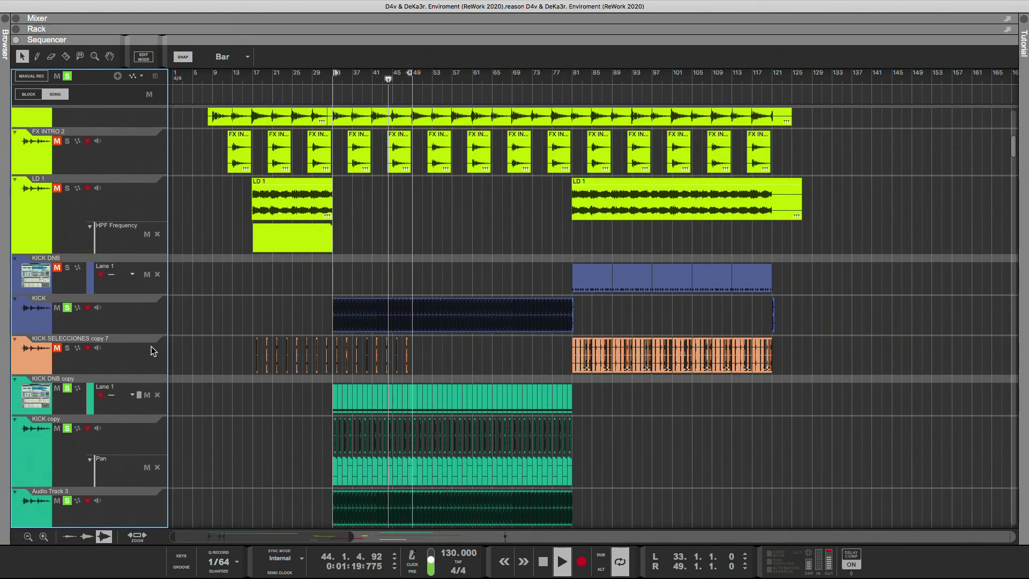
click(69, 309)
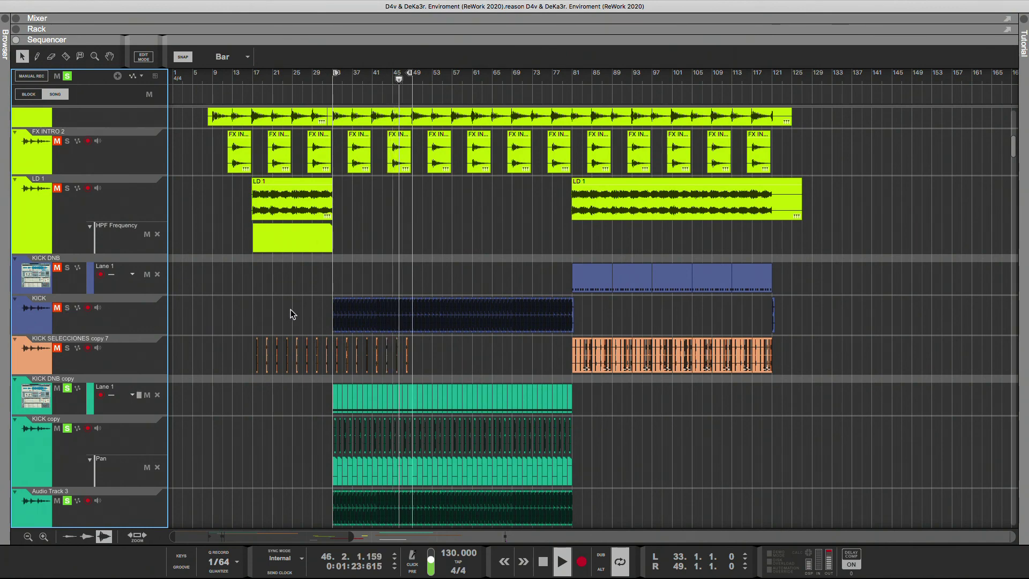
Try deleting the blue KICK clips from bar 33 to bar 53 with all solos cleared, and undo both changes.
drag(286, 309, 433, 328)
key(Delete)
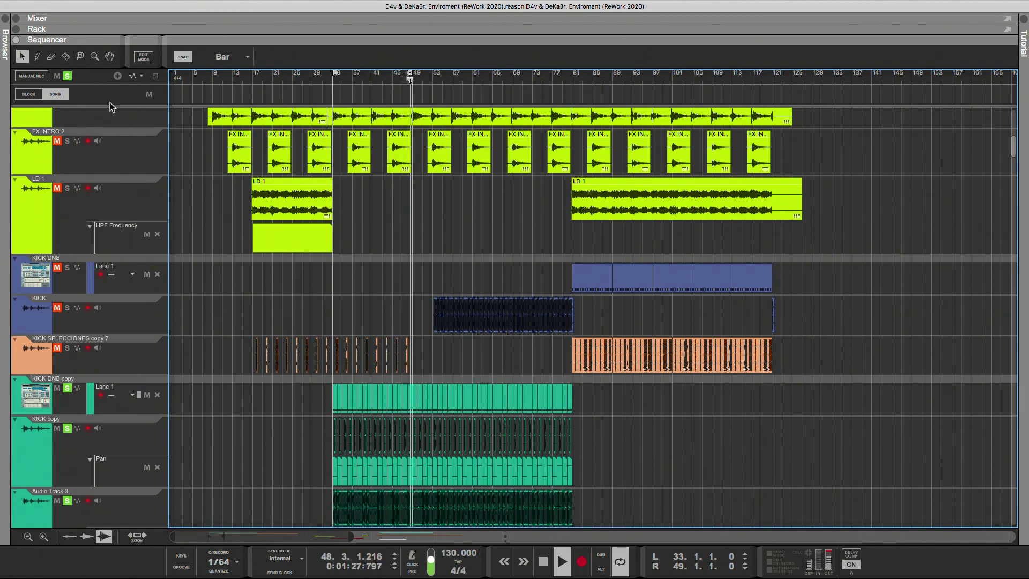
click(308, 85)
click(68, 77)
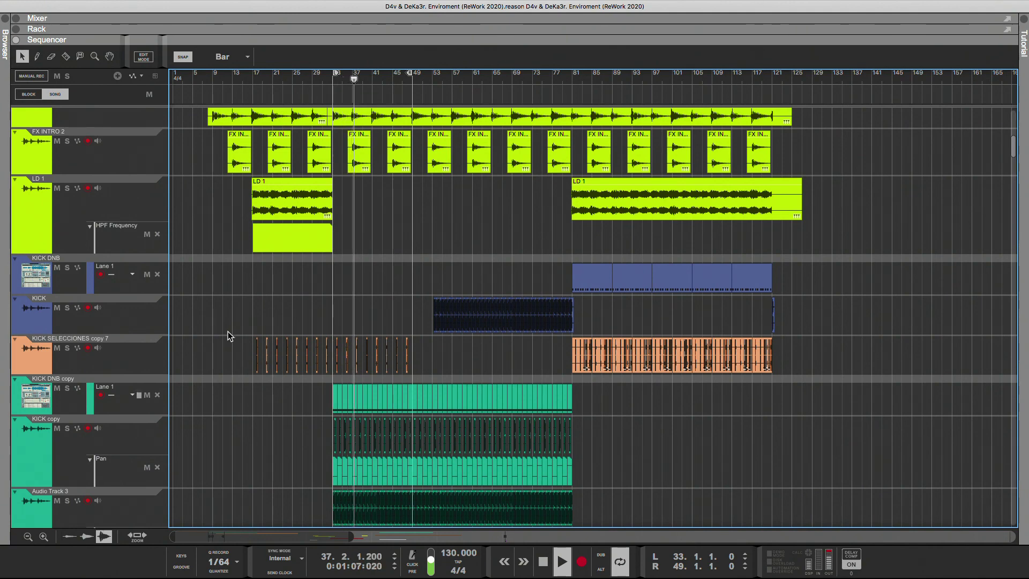
key(super+z)
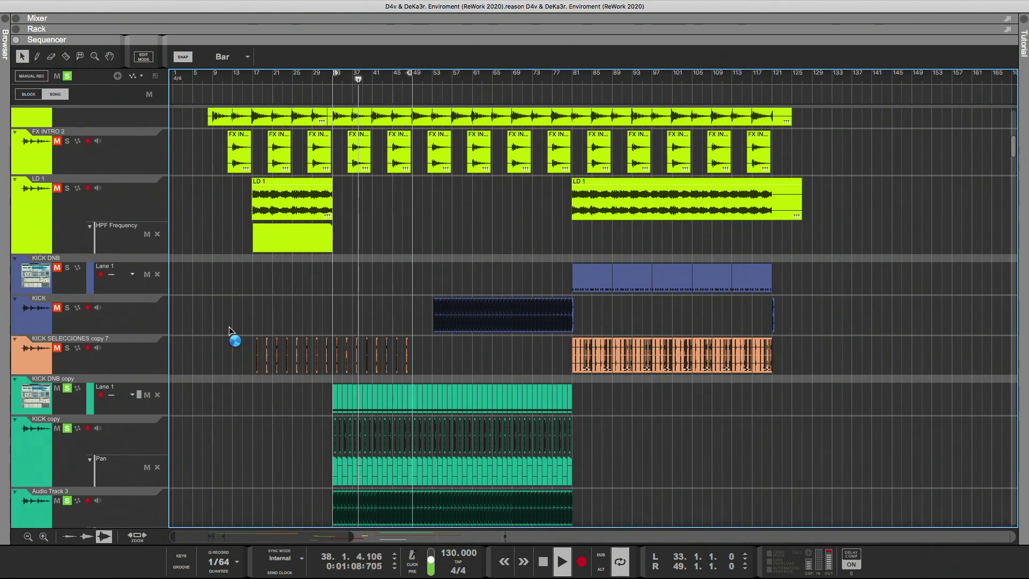
key(super+z)
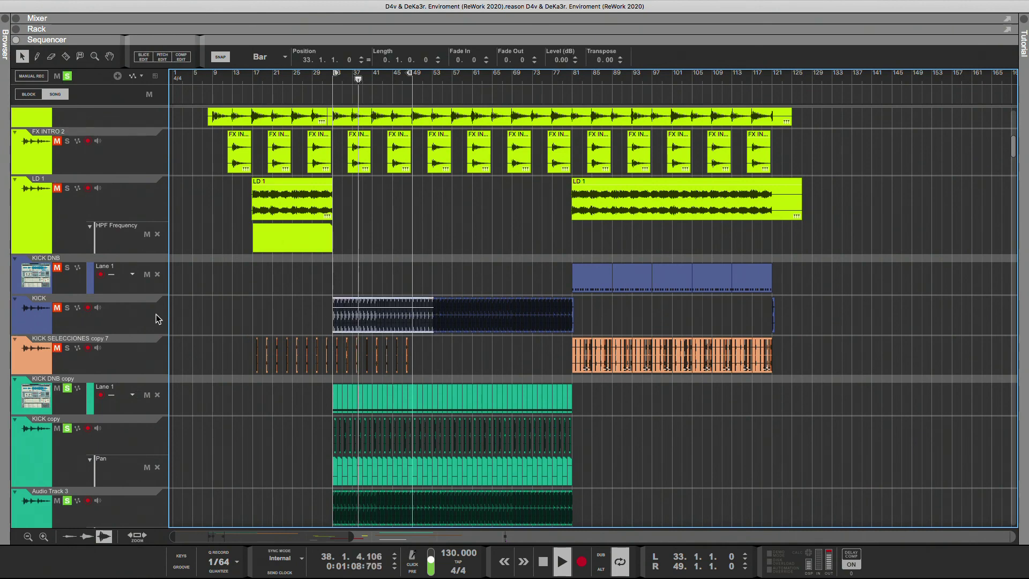
Clear the solo state of all tracks and deselect the restored KICK clips.
click(68, 77)
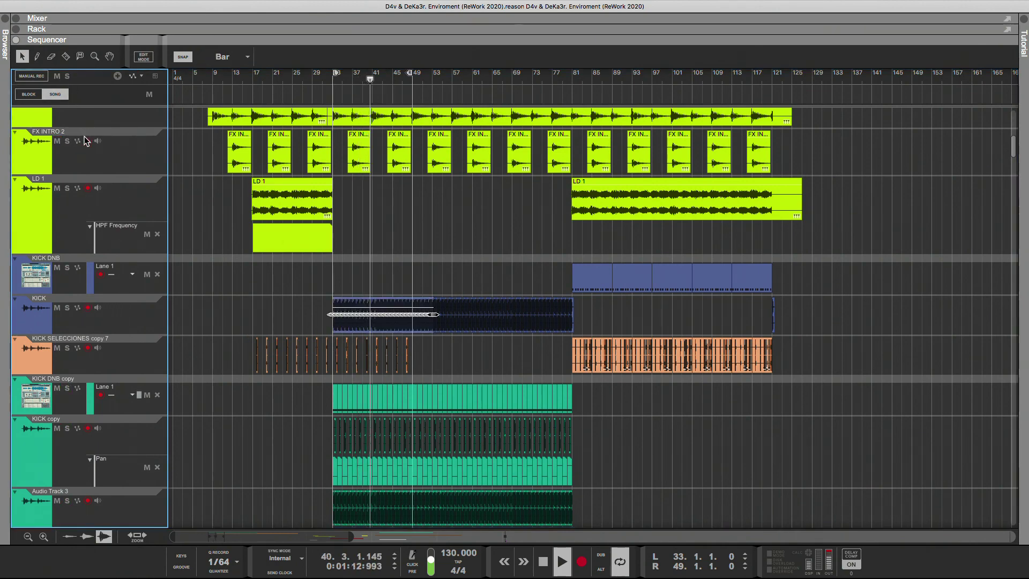
click(177, 285)
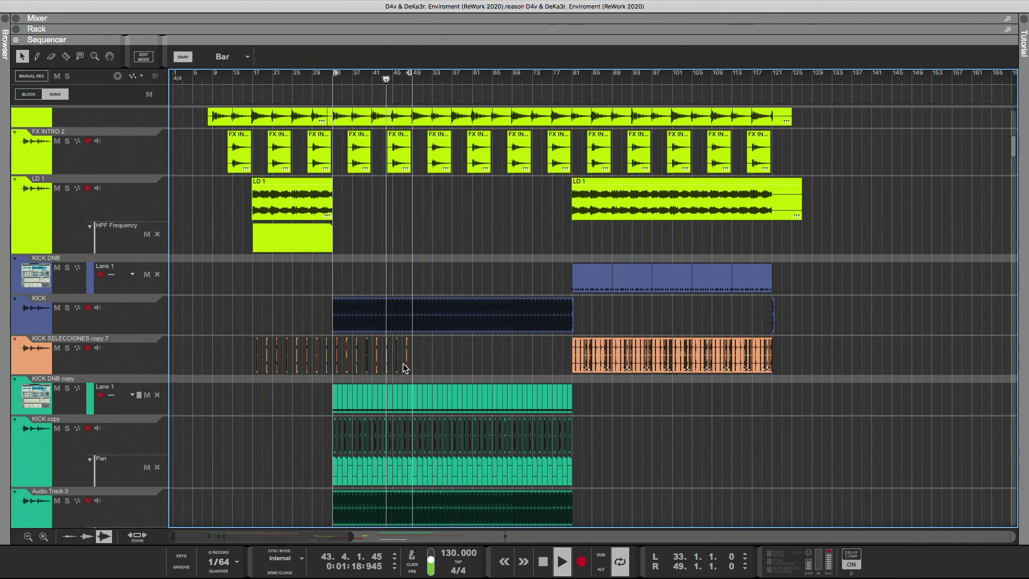
Duplicate the KICK SELECCIONES copy 7 clips between bars 33 and 49 twice to continue the pattern toward bar 81.
drag(443, 337, 339, 374)
key(ctrl+d)
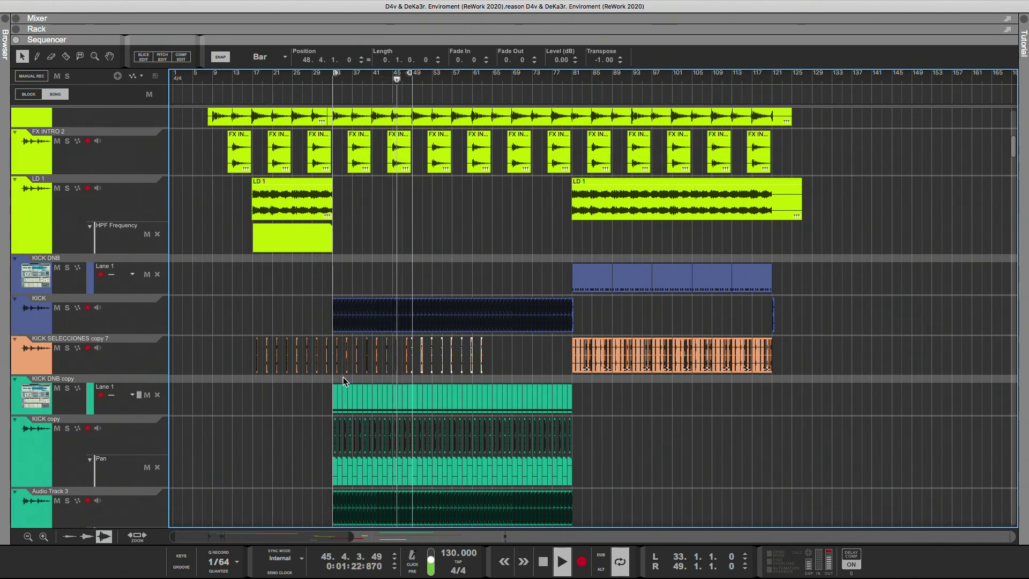
key(ctrl+d)
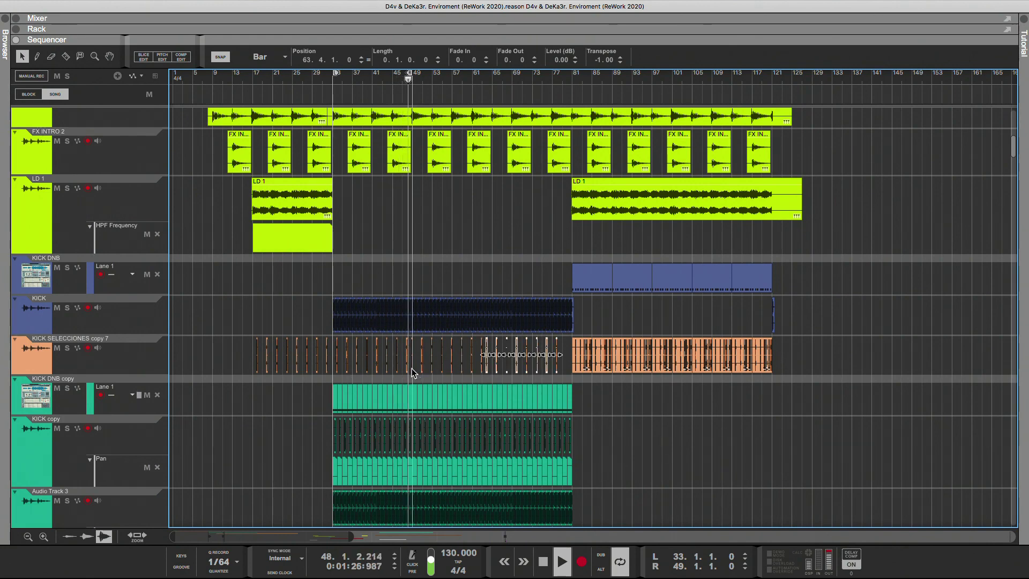
click(567, 352)
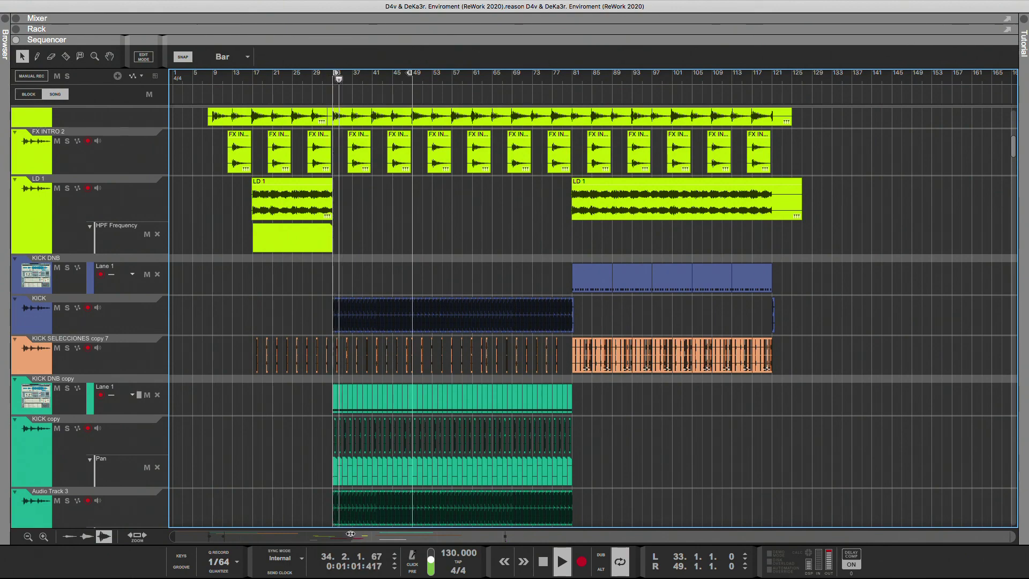
Copy the two KICK SELECCIONES copy 7 clips just before bar 49 to the end of the section, just before bar 81.
mouse_move(249, 537)
mouse_down()
mouse_move(237, 542)
mouse_move(263, 540)
mouse_up()
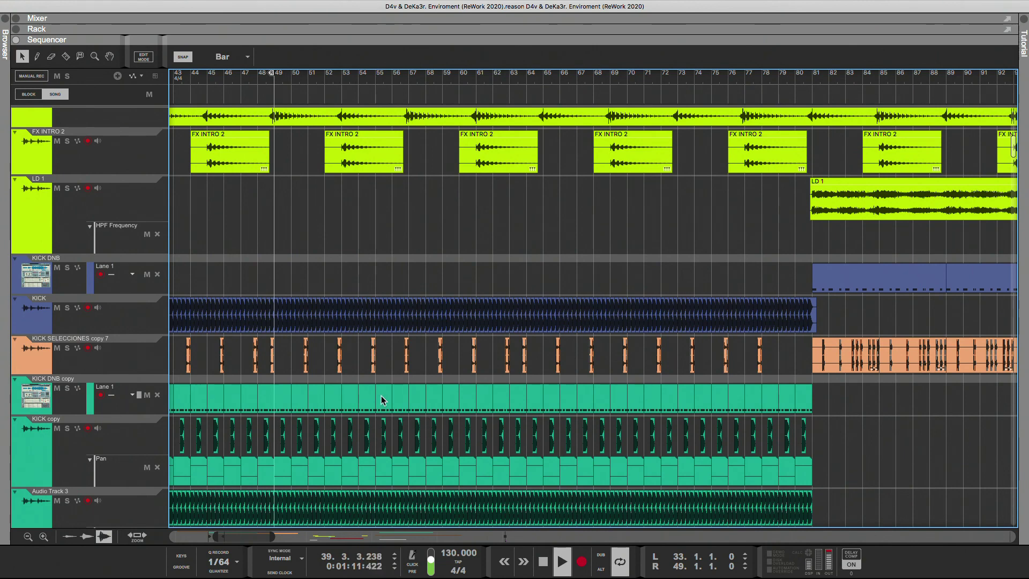
drag(275, 365, 273, 368)
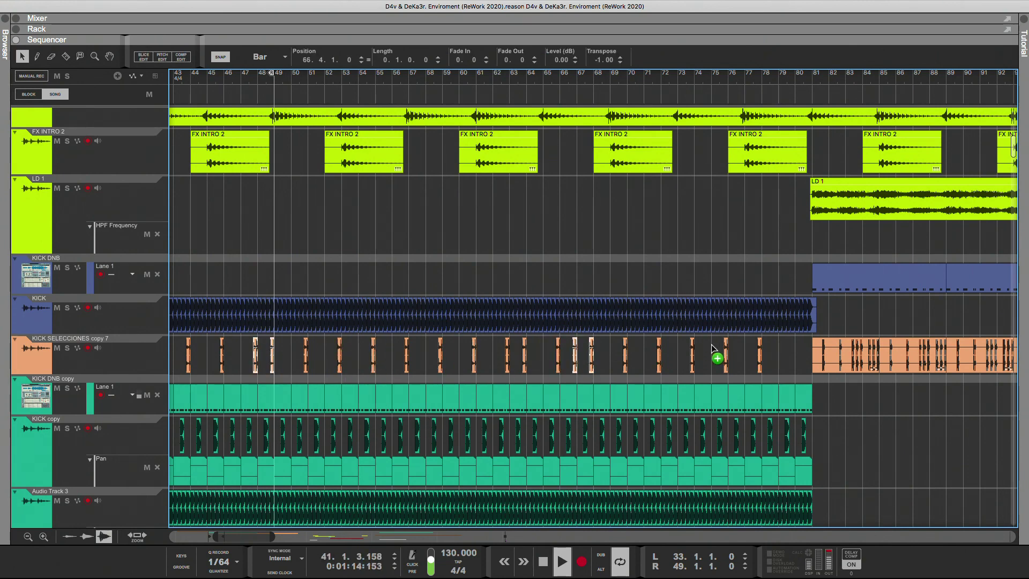
drag(713, 349, 787, 351)
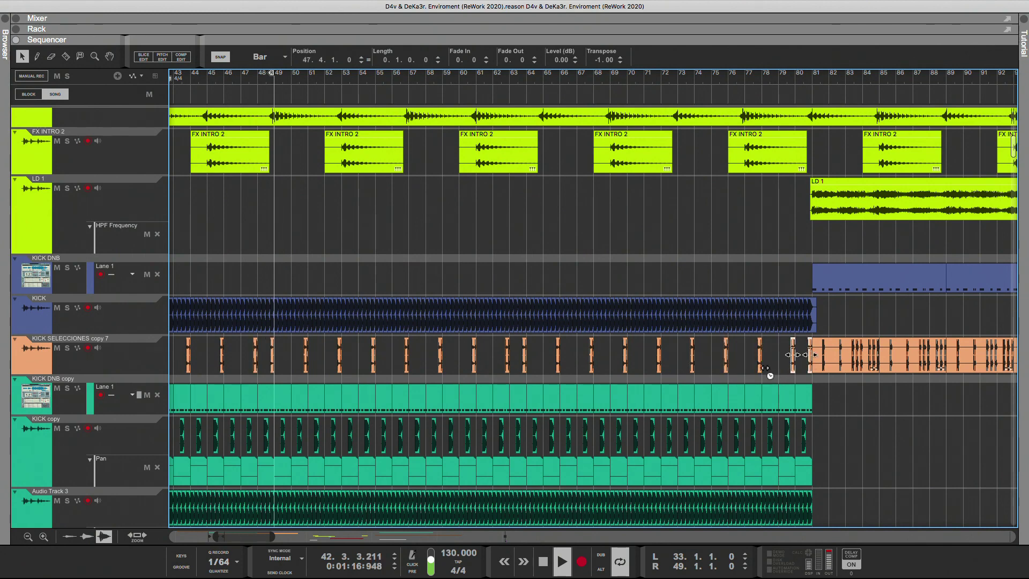
click(487, 291)
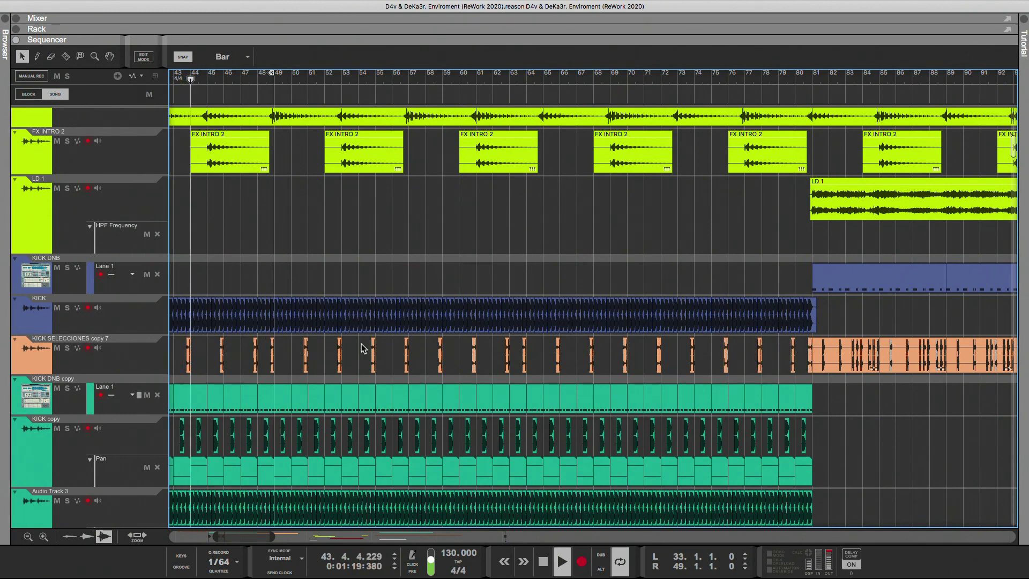
Examine the green kick and audio tracks and the BASS 2 + SC lanes across the arrangement, out to about bar 257.
scroll(271, 526, down, 2)
drag(272, 536, 343, 537)
scroll(255, 537, left, 10)
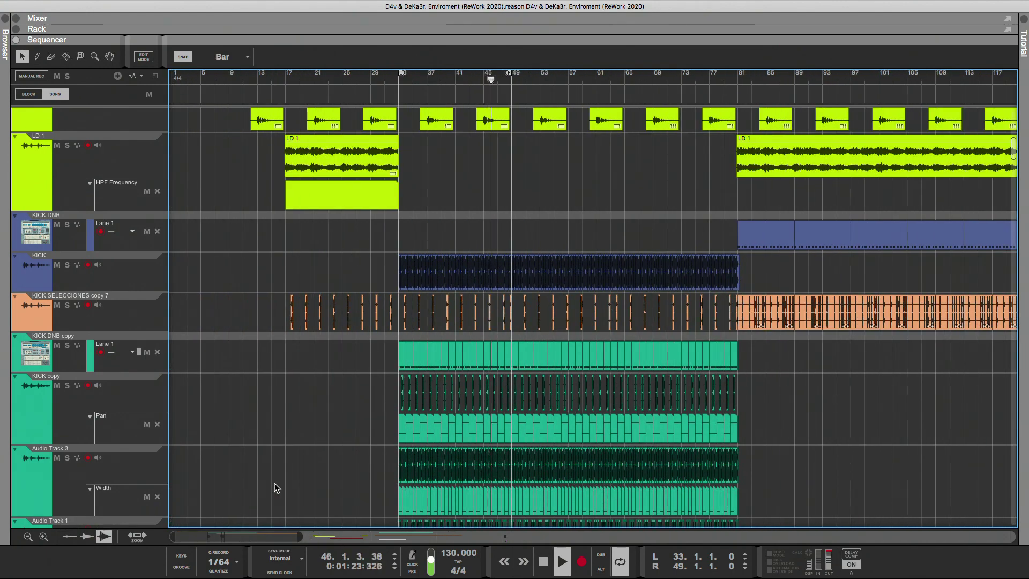
scroll(274, 483, down, 5)
scroll(278, 476, down, 3)
scroll(278, 476, up, 3)
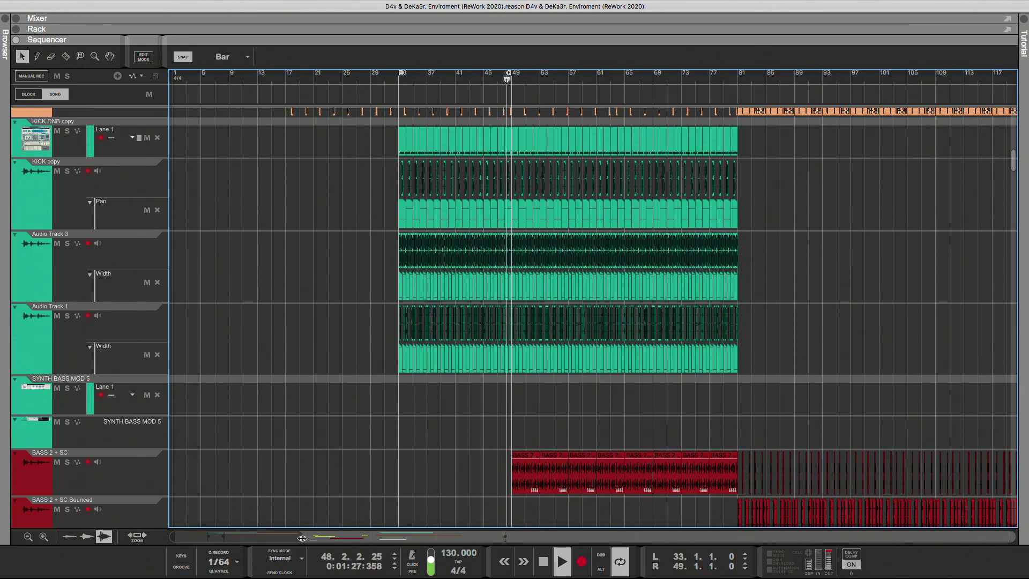
drag(301, 537, 383, 532)
drag(384, 532, 448, 532)
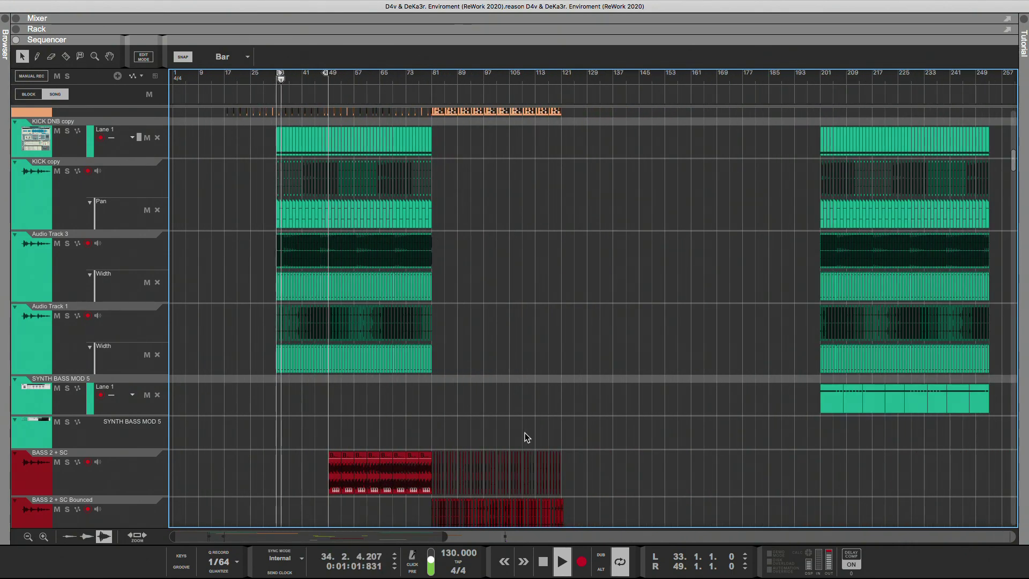